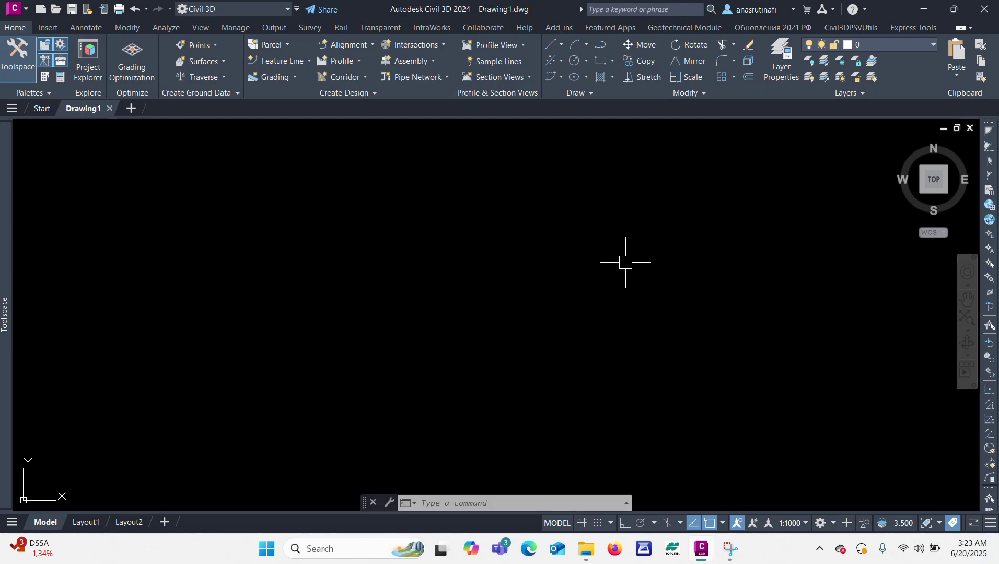
# Open the survey point file "data existing slamet 1" from the "1 SURFACE DARI POINT" folder in Excel.
pyautogui.click(587, 549)
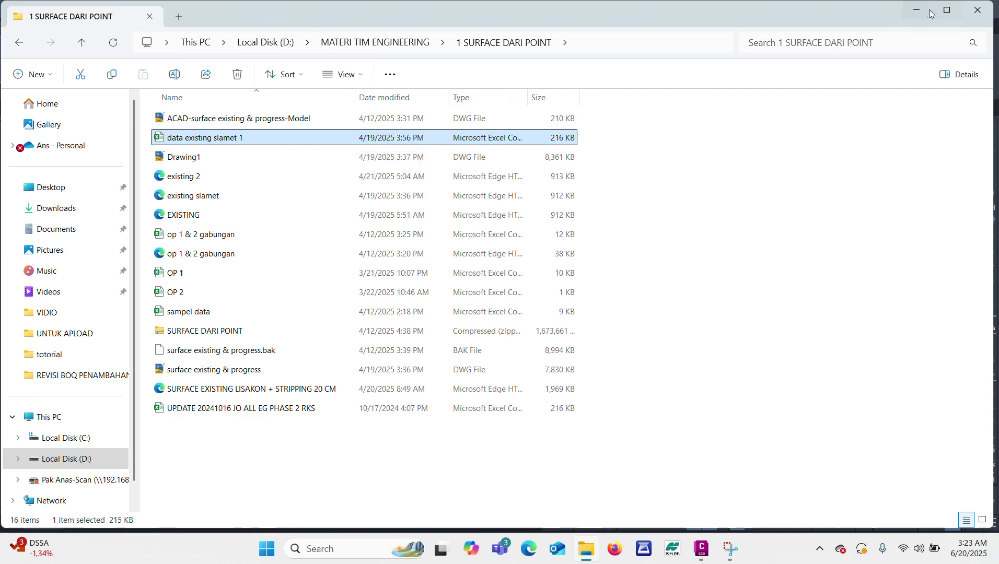
pyautogui.doubleClick(214, 138)
pyautogui.click(308, 223)
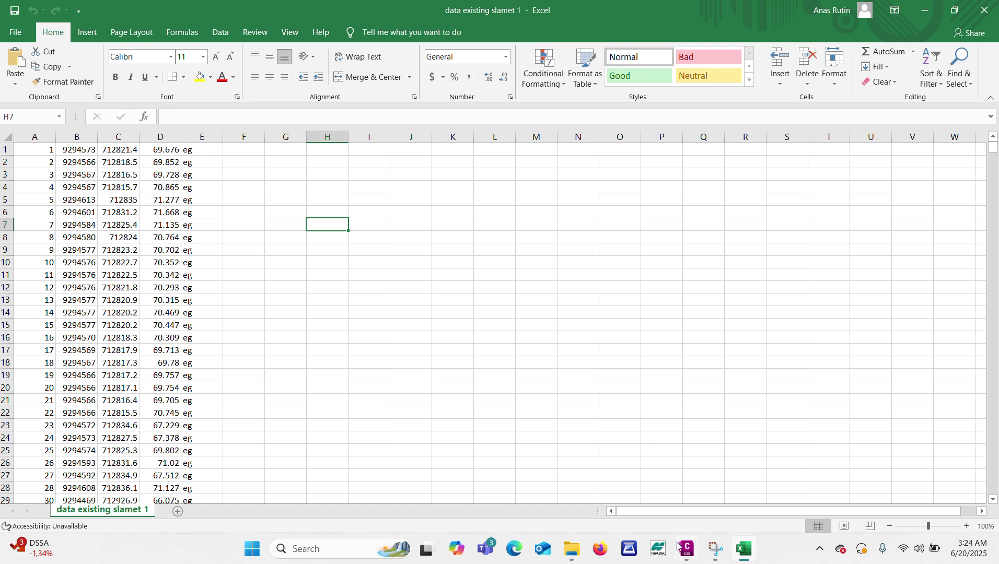
pyautogui.click(663, 555)
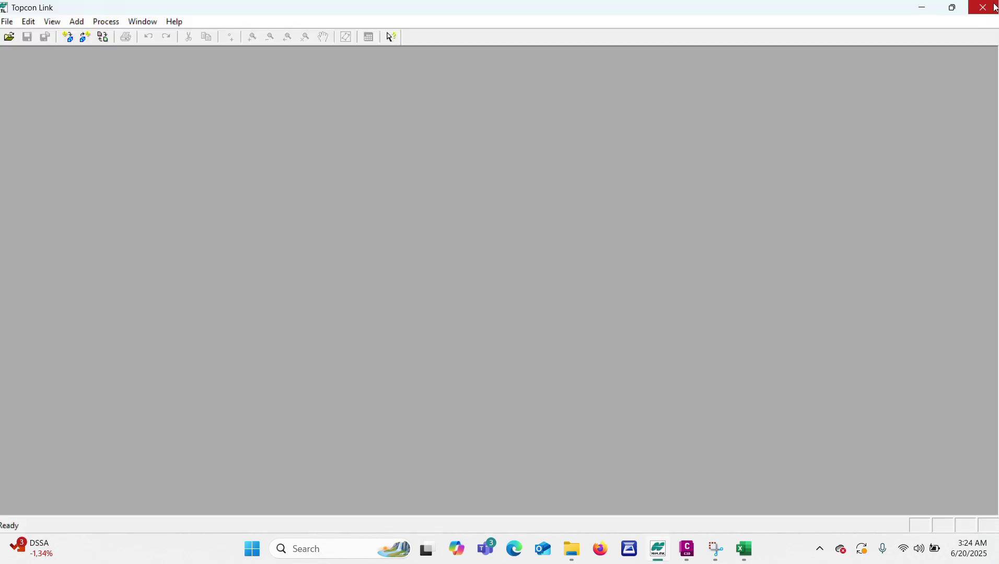
pyautogui.click(986, 5)
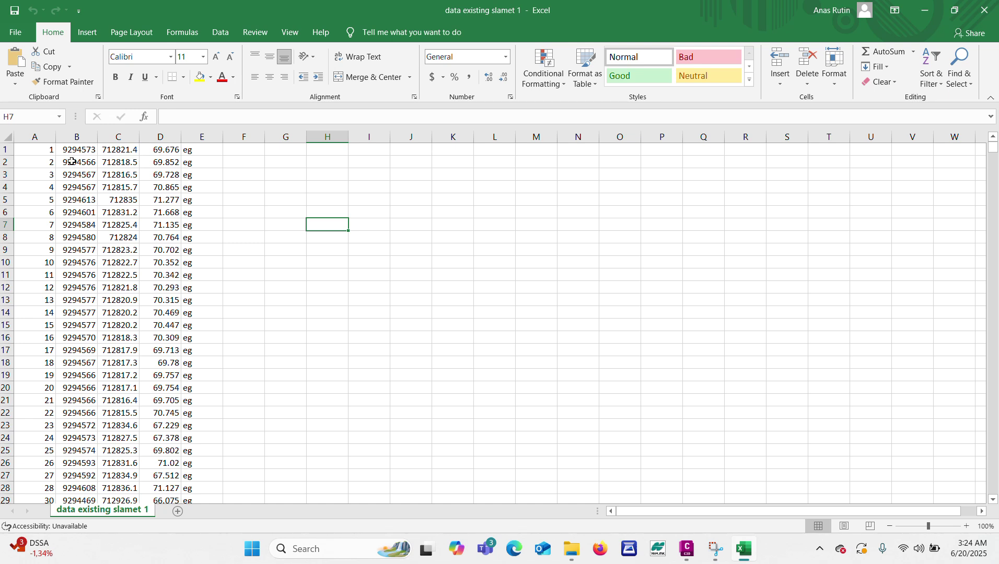
# Check the first row's point number, northing, easting, elevation and description columns, and return to Civil 3D with the workbook and folder closed.
pyautogui.click(43, 150)
pyautogui.click(81, 150)
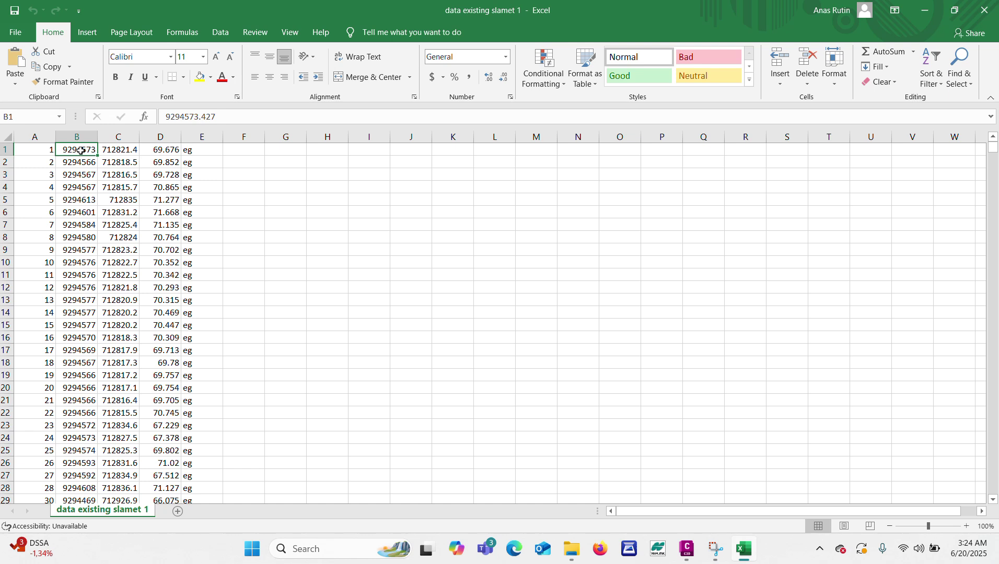
pyautogui.click(115, 151)
pyautogui.click(158, 152)
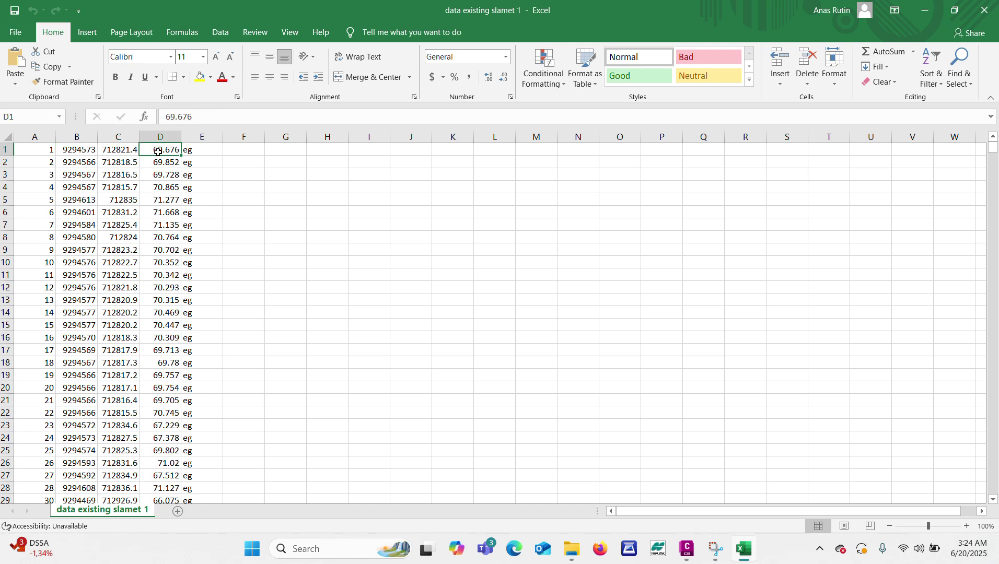
pyautogui.click(194, 150)
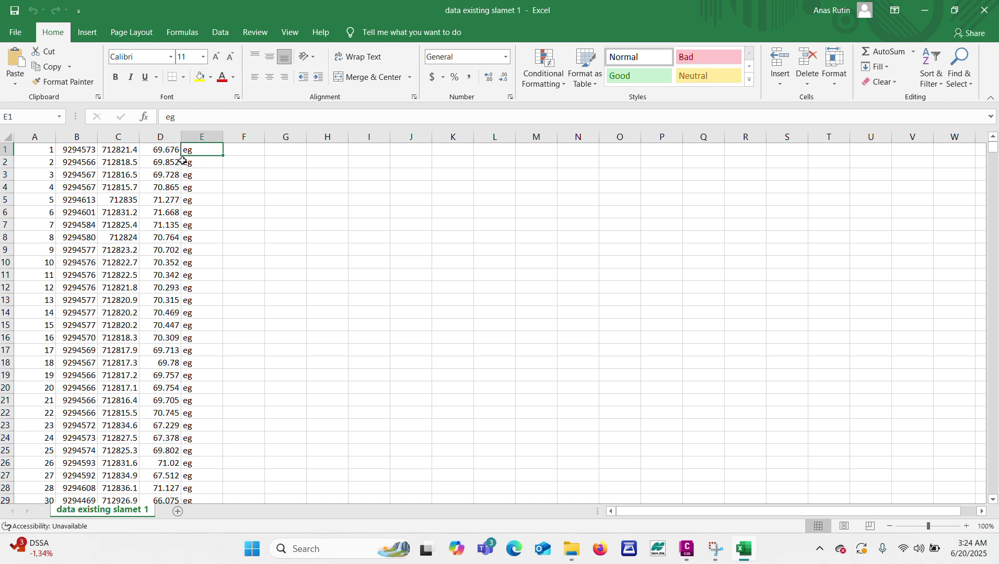
pyautogui.click(985, 10)
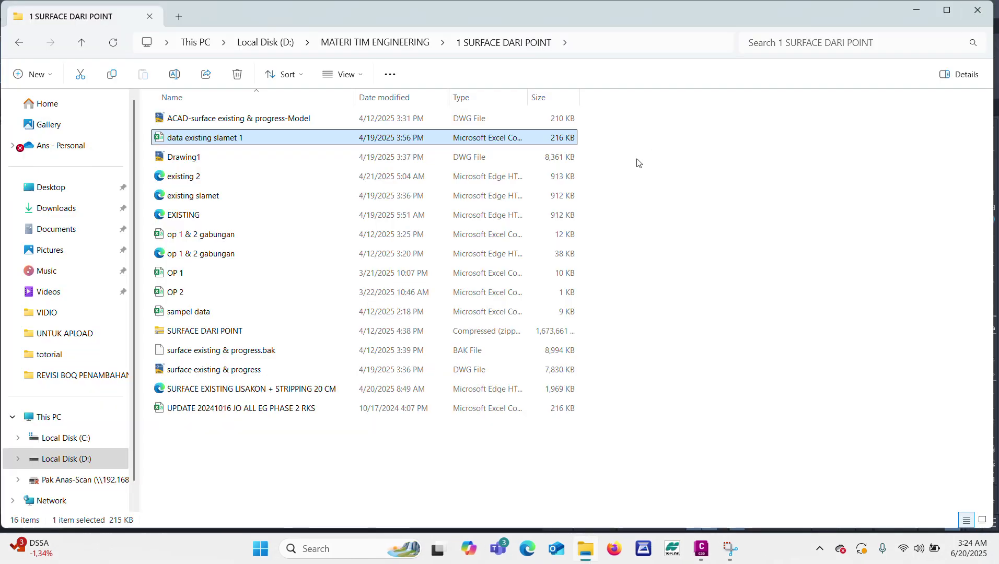
pyautogui.click(985, 10)
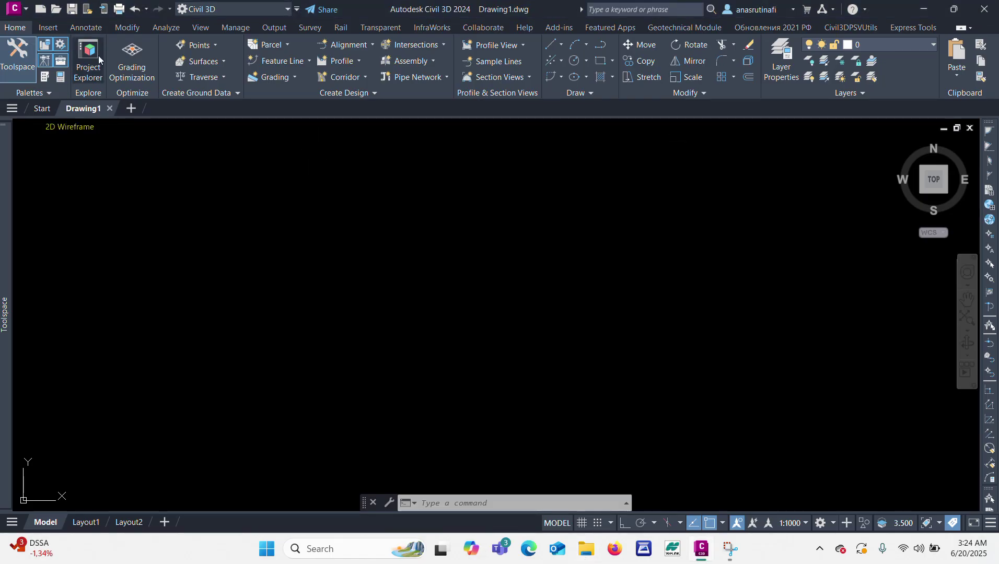
# Start a point import with the point creation tools, using the PNEZD (comma delimited) file format.
pyautogui.click(205, 46)
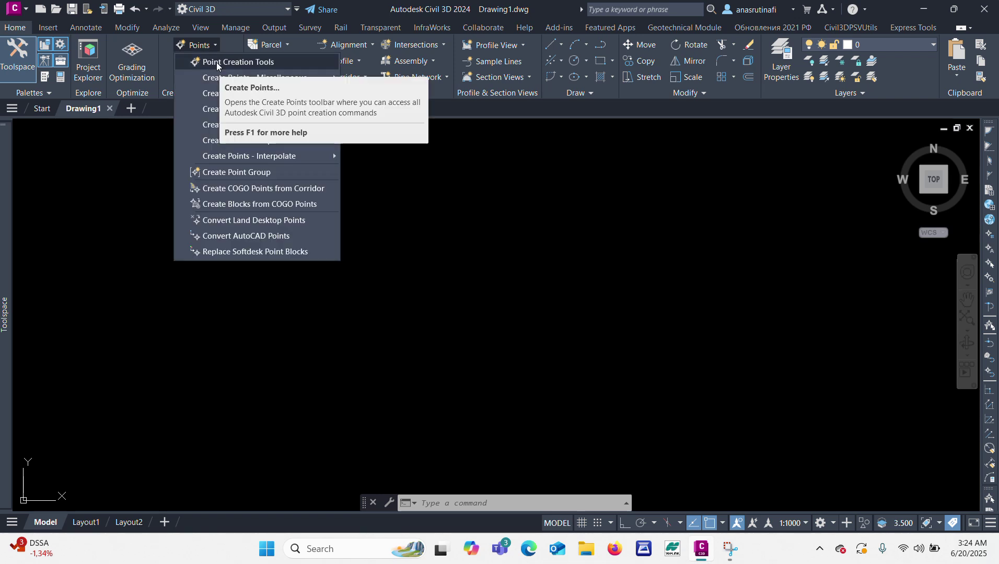
pyautogui.click(217, 63)
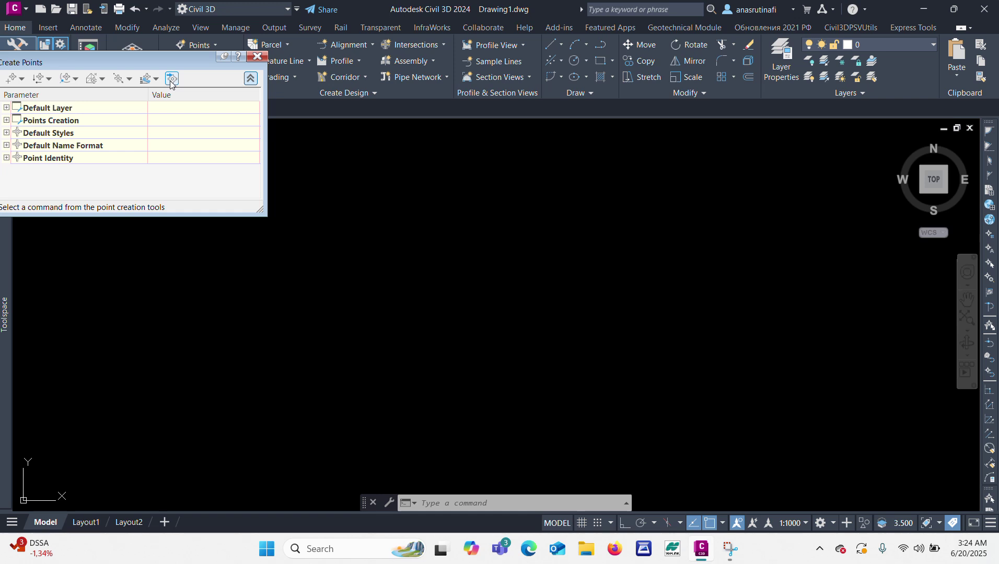
pyautogui.click(171, 79)
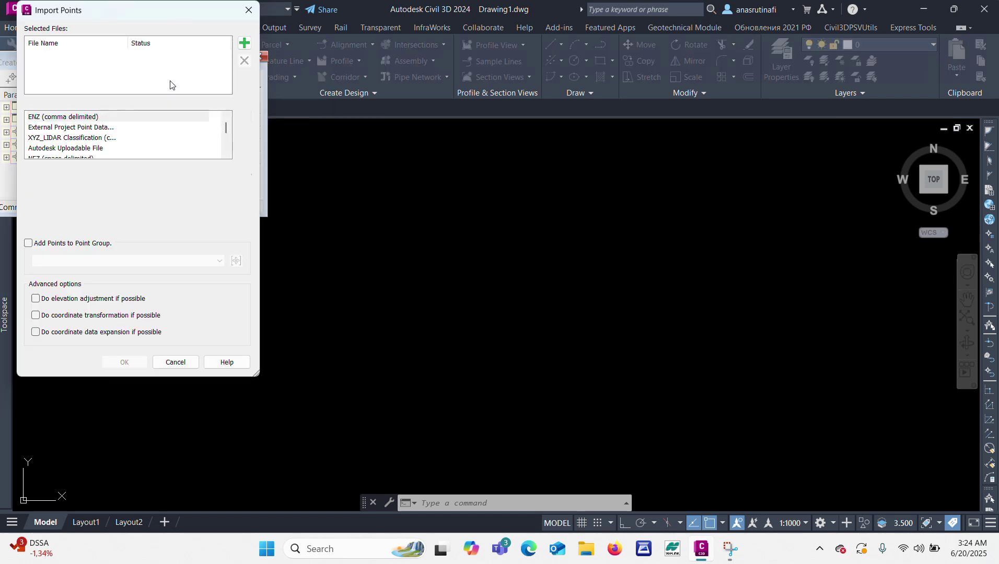
pyautogui.scroll(-3, 73, 139)
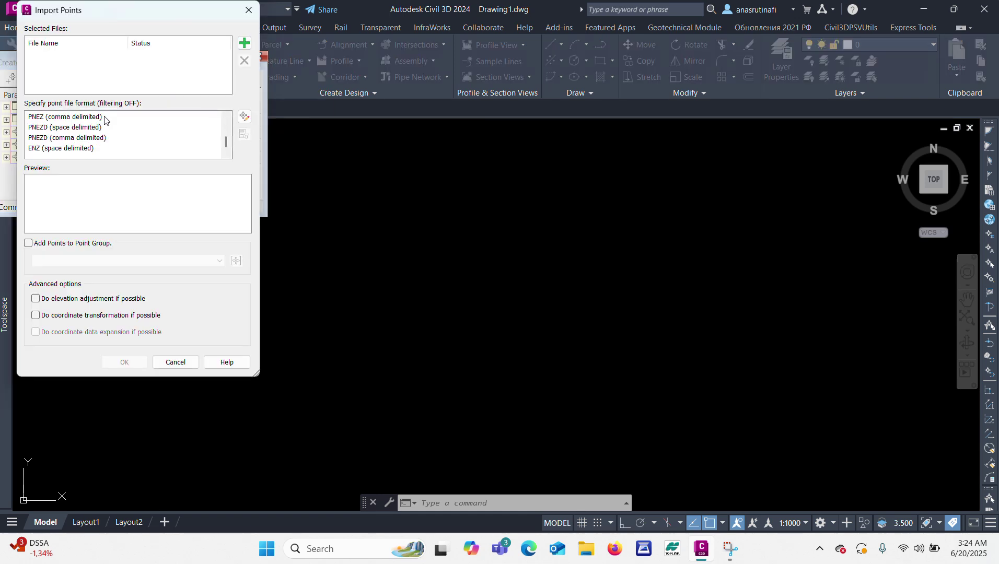
pyautogui.click(72, 138)
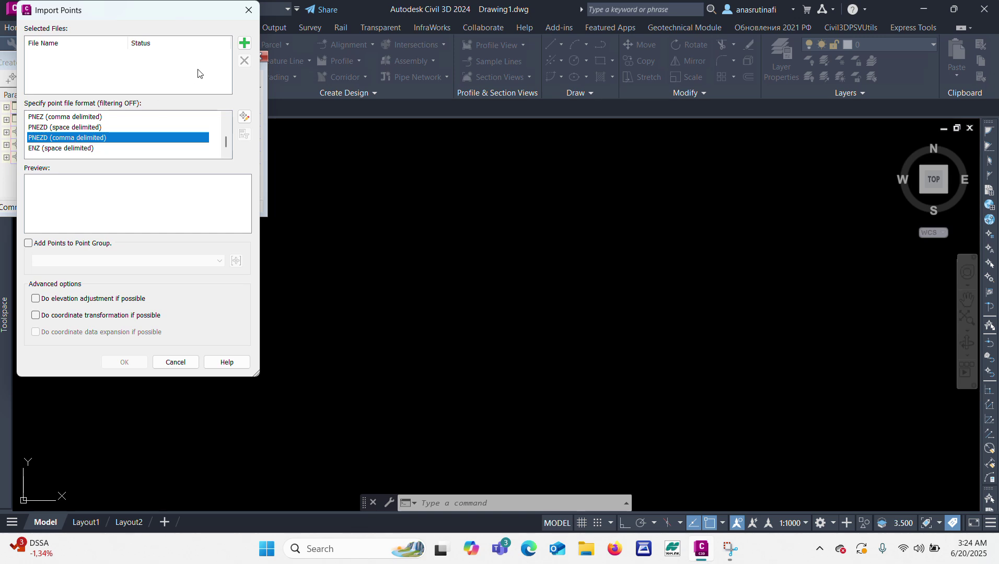
# Add "data existing slamet 1" from MATERI TIM ENGINEERING > 1 SURFACE DARI POINT as the import source and check its preview.
pyautogui.click(244, 43)
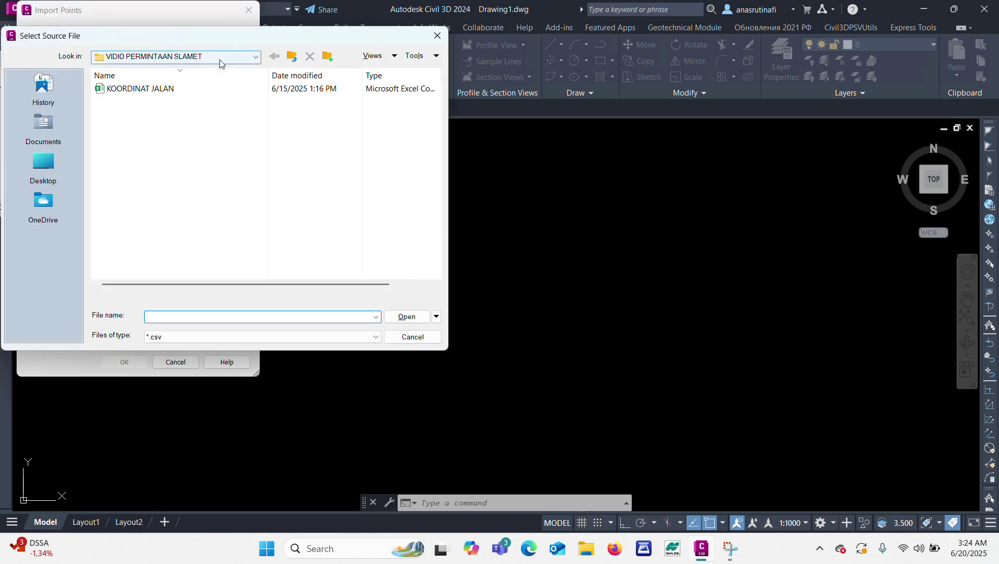
pyautogui.click(221, 59)
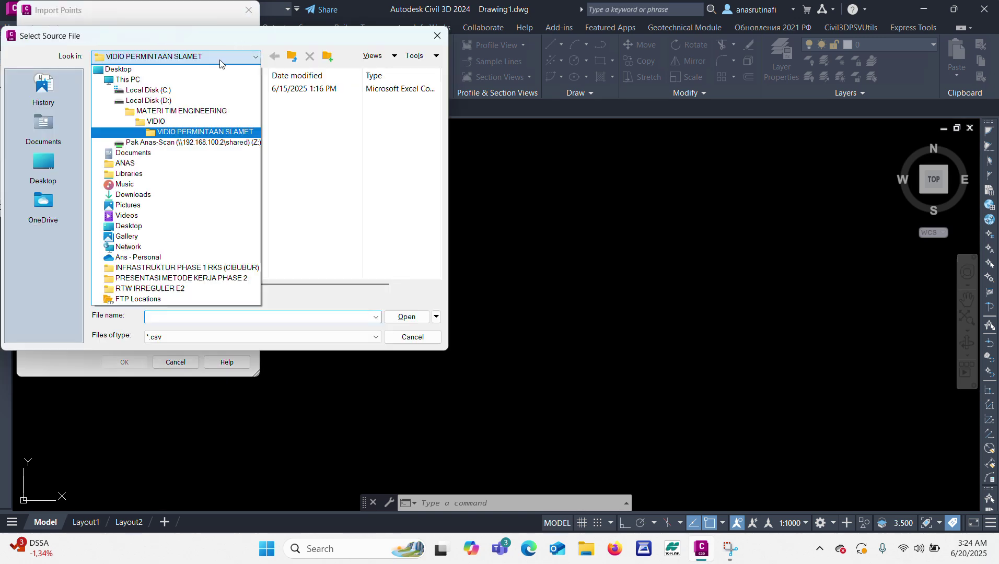
pyautogui.click(178, 111)
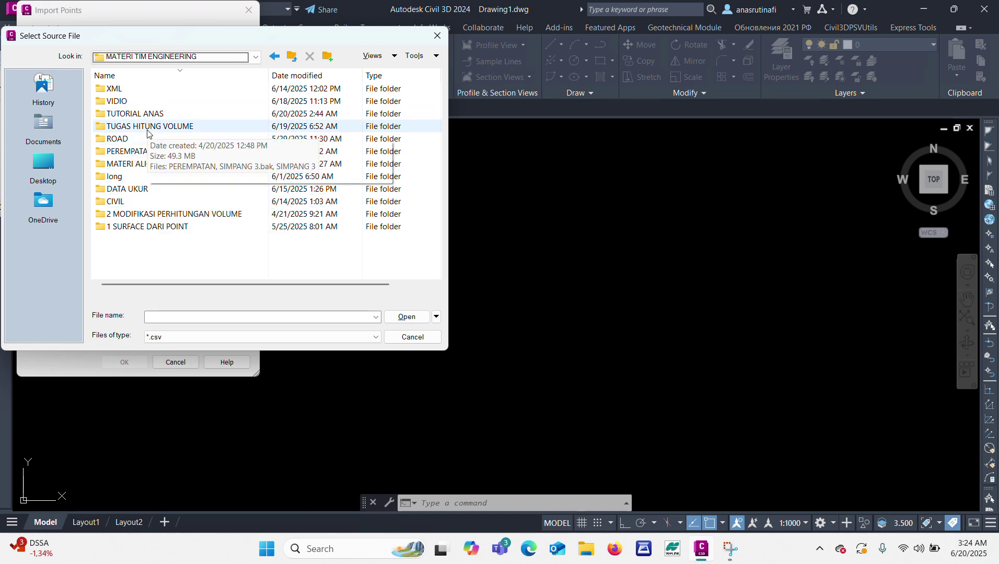
pyautogui.doubleClick(151, 228)
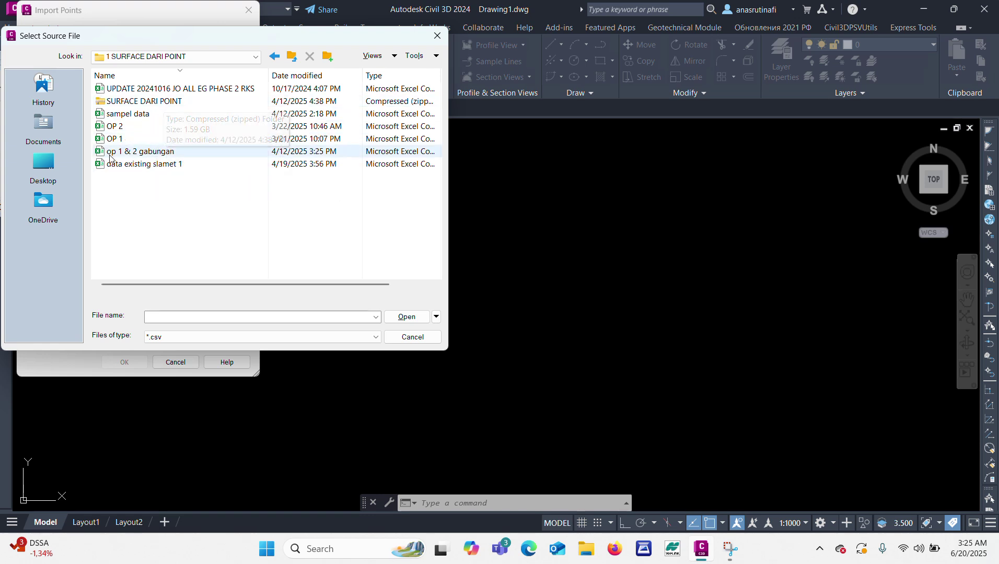
pyautogui.click(136, 164)
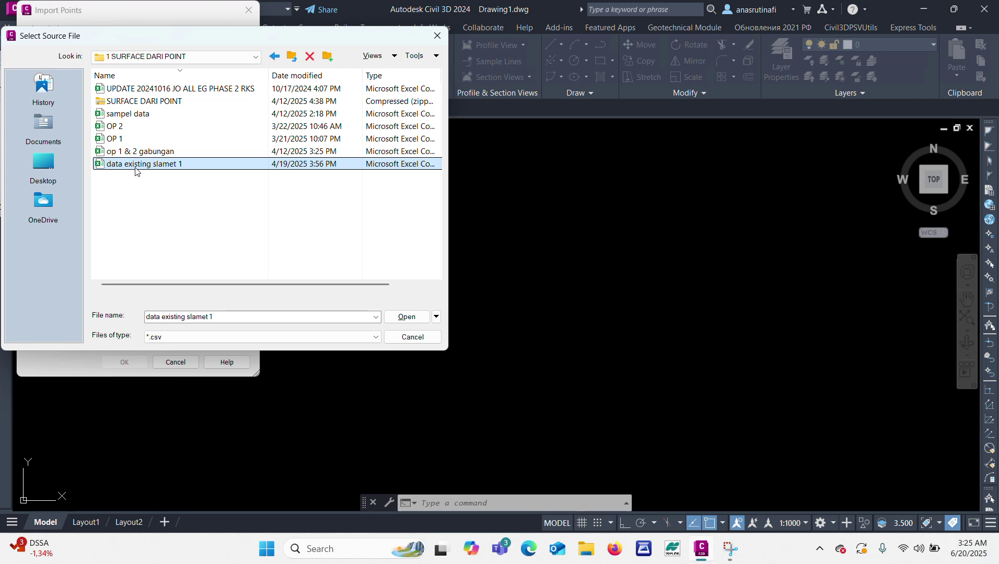
pyautogui.click(415, 320)
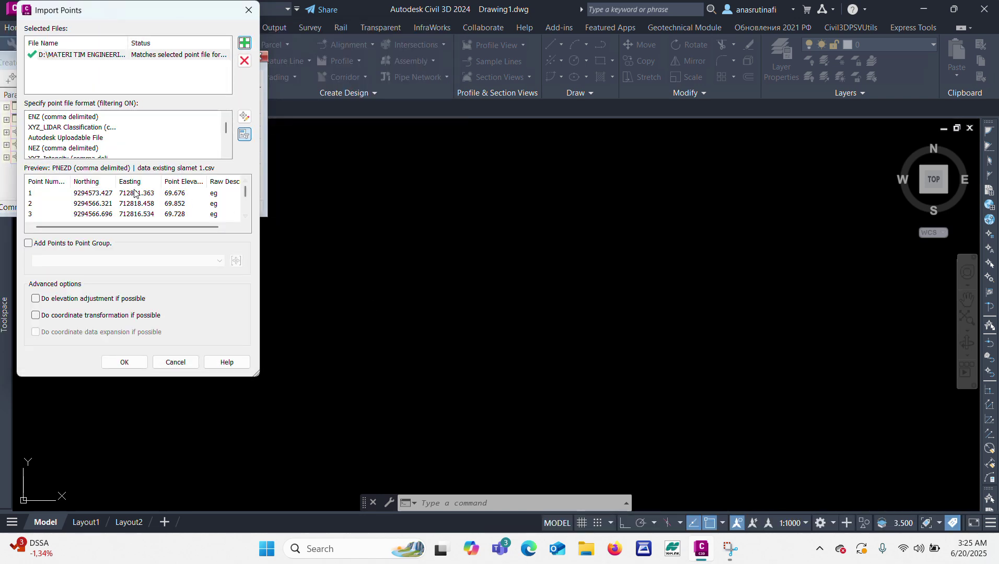
pyautogui.moveTo(55, 229)
pyautogui.mouseDown()
pyautogui.moveTo(99, 229)
pyautogui.moveTo(48, 228)
pyautogui.mouseUp()
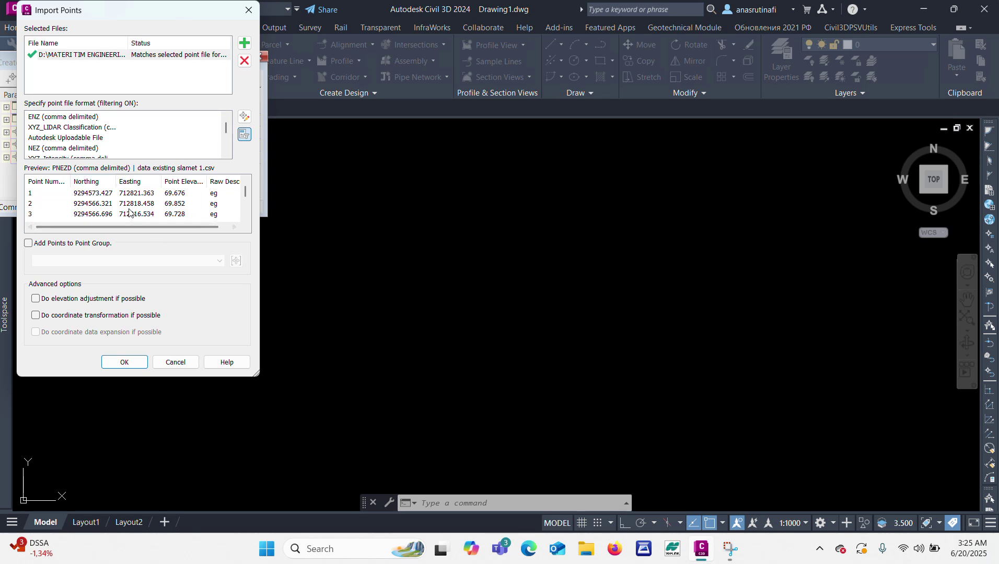
# Assign the points to a new point group named DATA EXISTING, import them, and close the point creation tools.
pyautogui.click(53, 249)
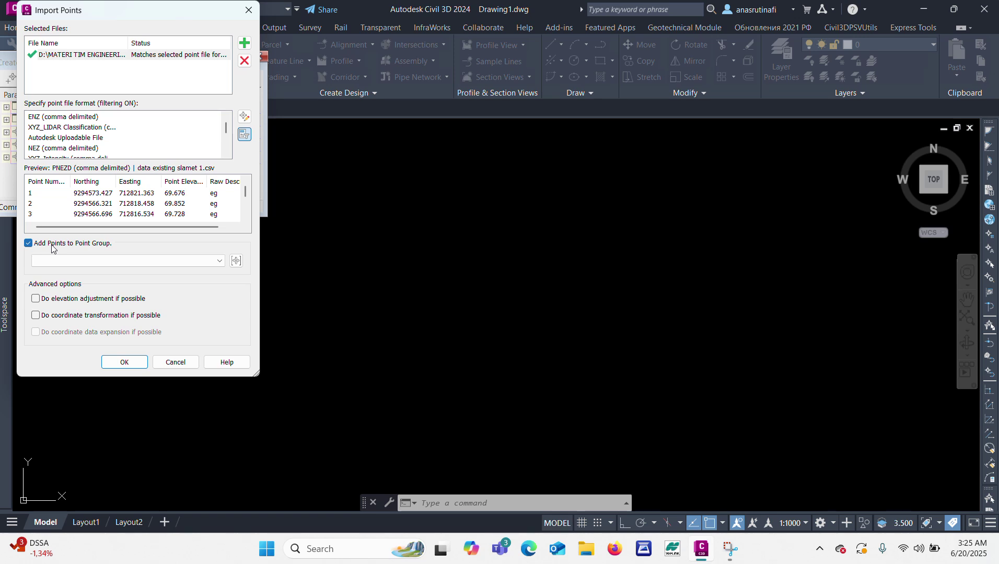
pyautogui.click(236, 261)
pyautogui.write('DATA ')
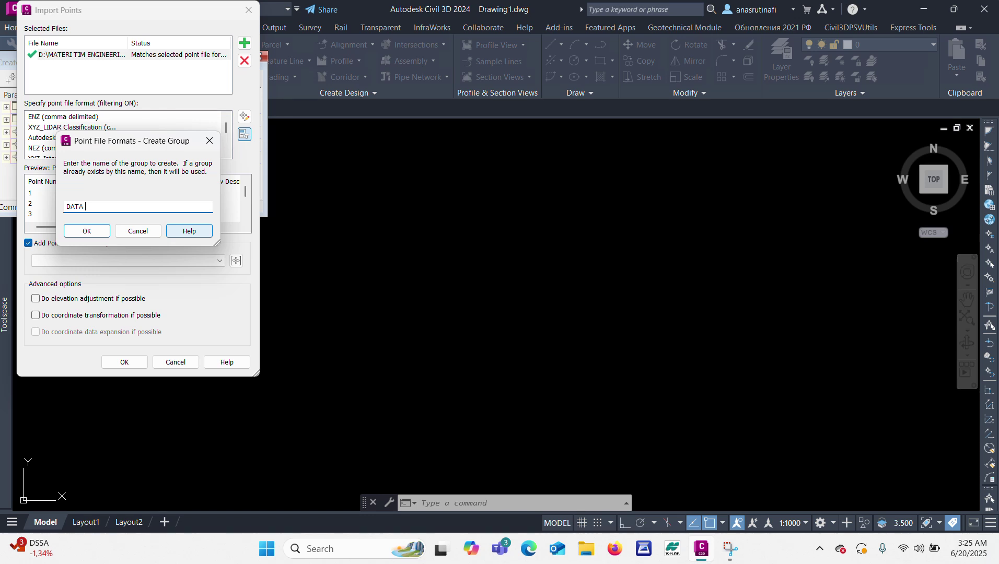
pyautogui.write('EXISTING')
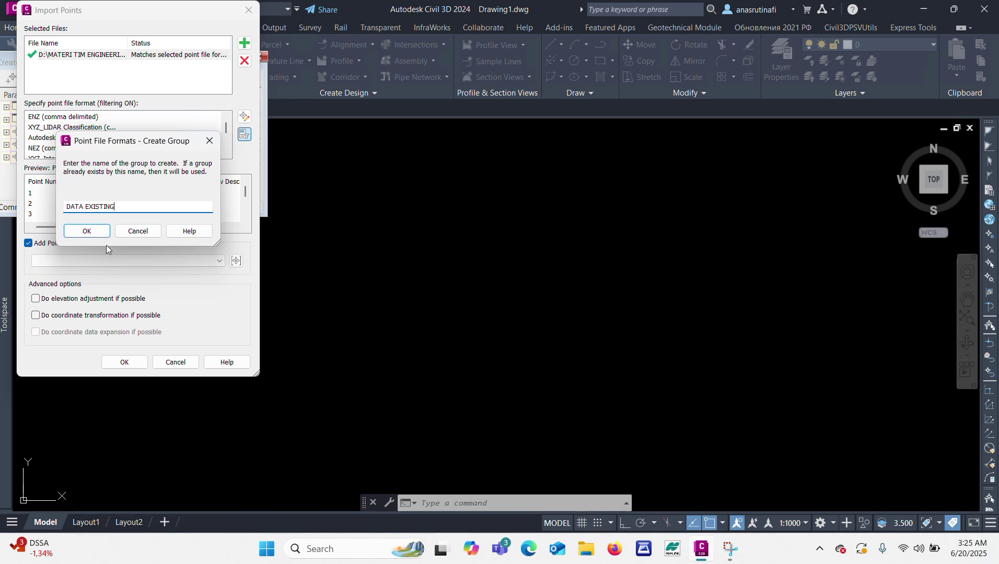
pyautogui.click(89, 231)
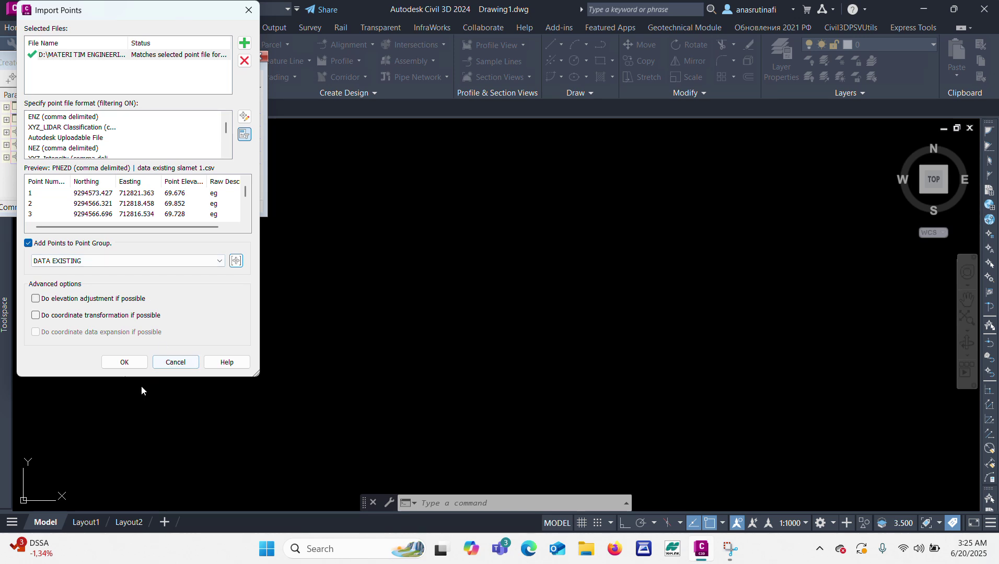
pyautogui.click(126, 363)
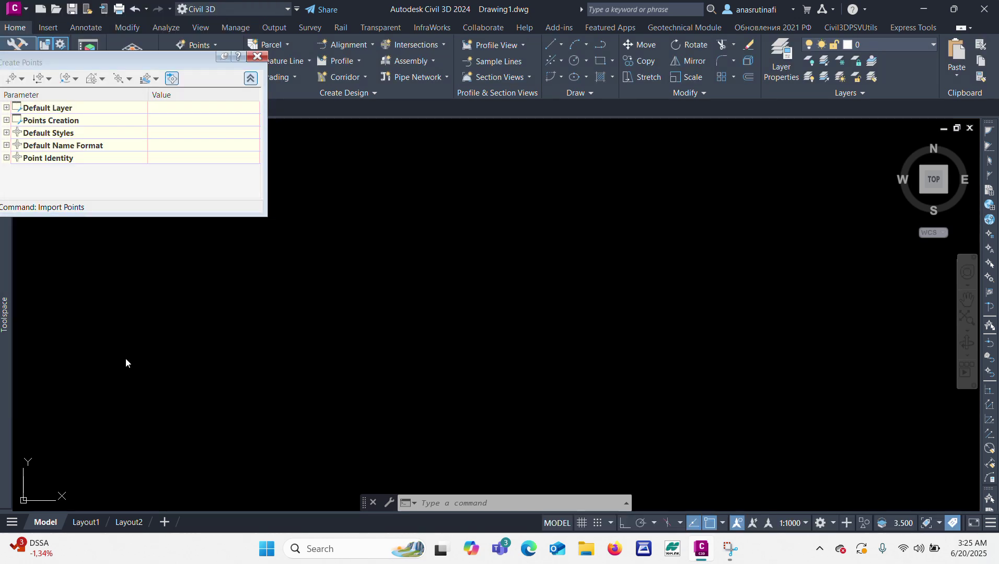
pyautogui.click(474, 260)
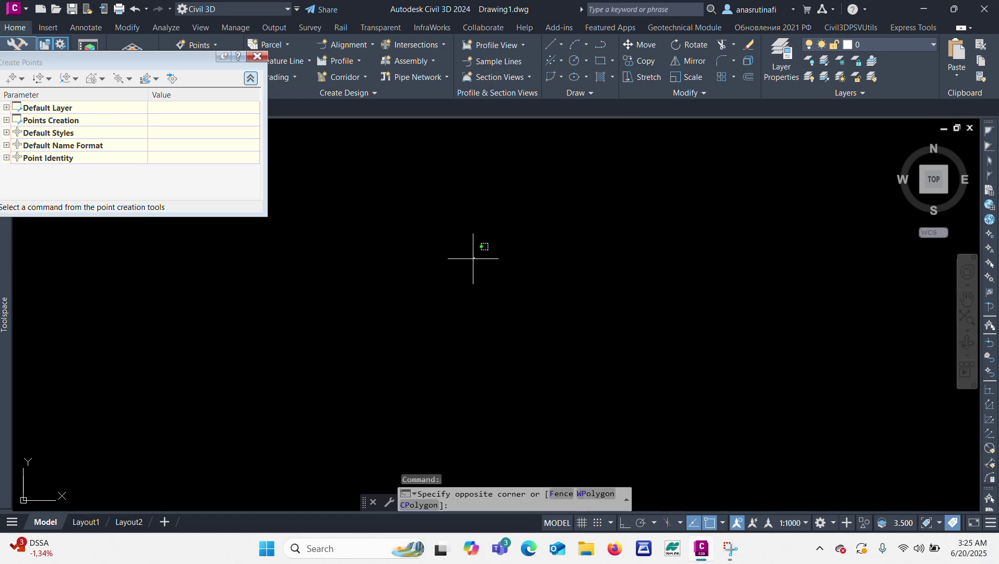
pyautogui.click(467, 261)
pyautogui.click(258, 57)
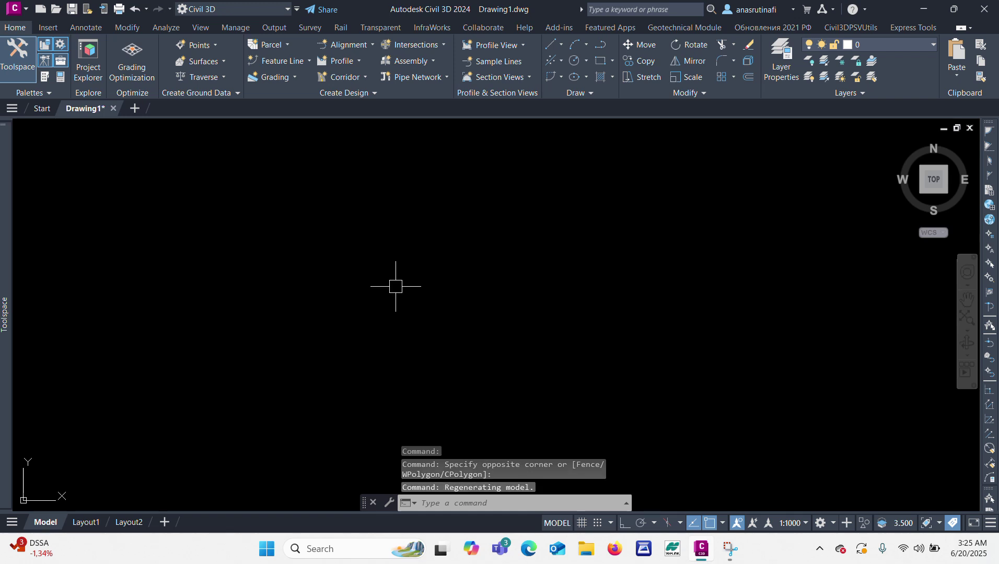
# Zoom to the drawing extents and examine the distribution and labels of the imported survey points.
pyautogui.write('z')
pyautogui.press('Return')
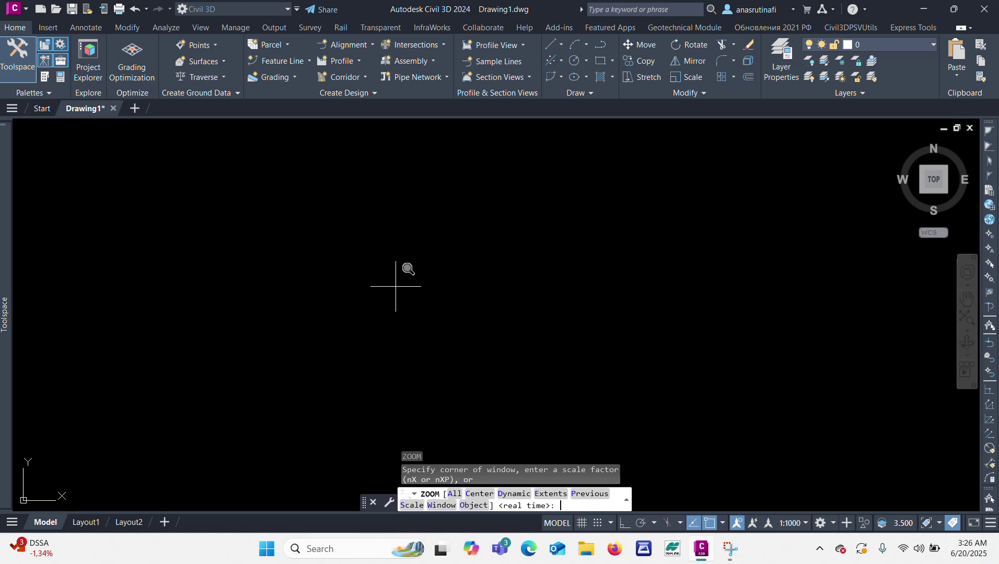
pyautogui.write('e')
pyautogui.press('Return')
pyautogui.scroll(-2, 424, 267)
pyautogui.scroll(5, 413, 277)
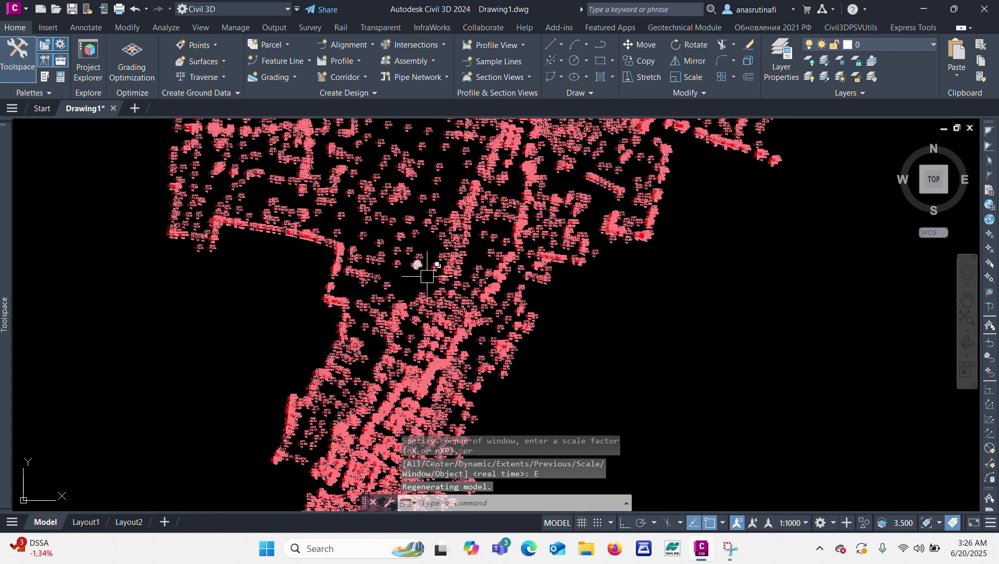
pyautogui.scroll(-8, 424, 268)
pyautogui.scroll(4, 465, 241)
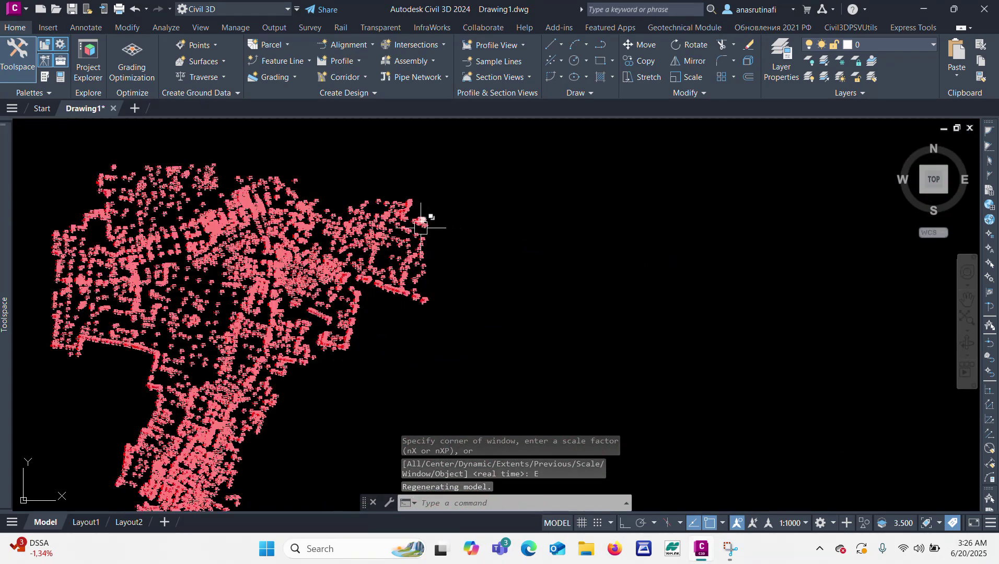
pyautogui.scroll(-2, 397, 210)
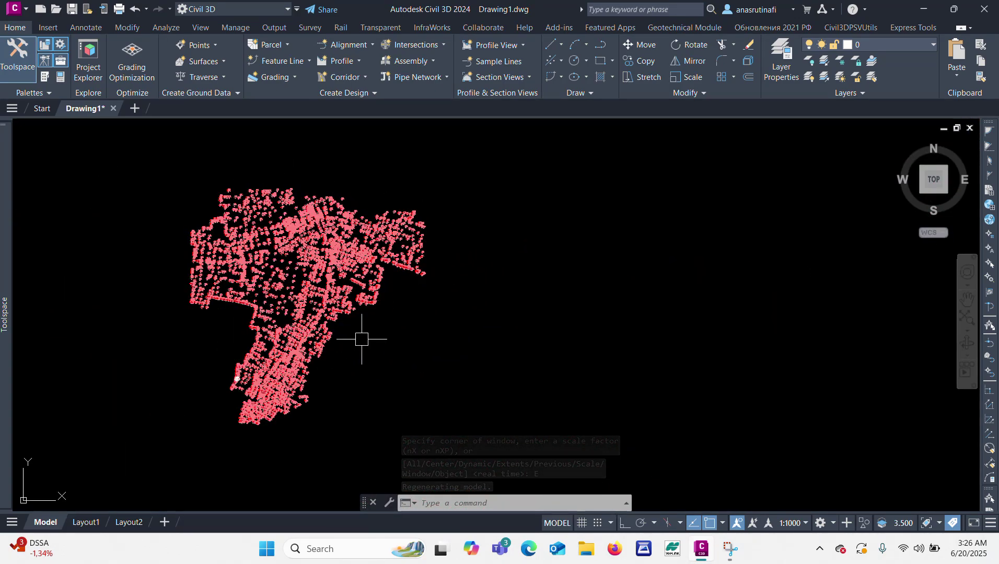
pyautogui.scroll(3, 266, 303)
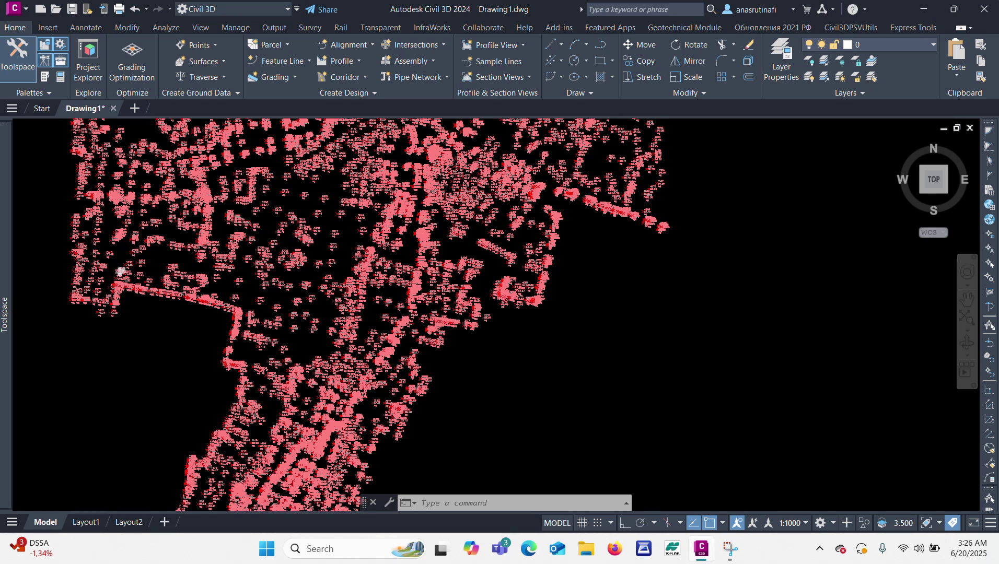
pyautogui.scroll(2, 128, 265)
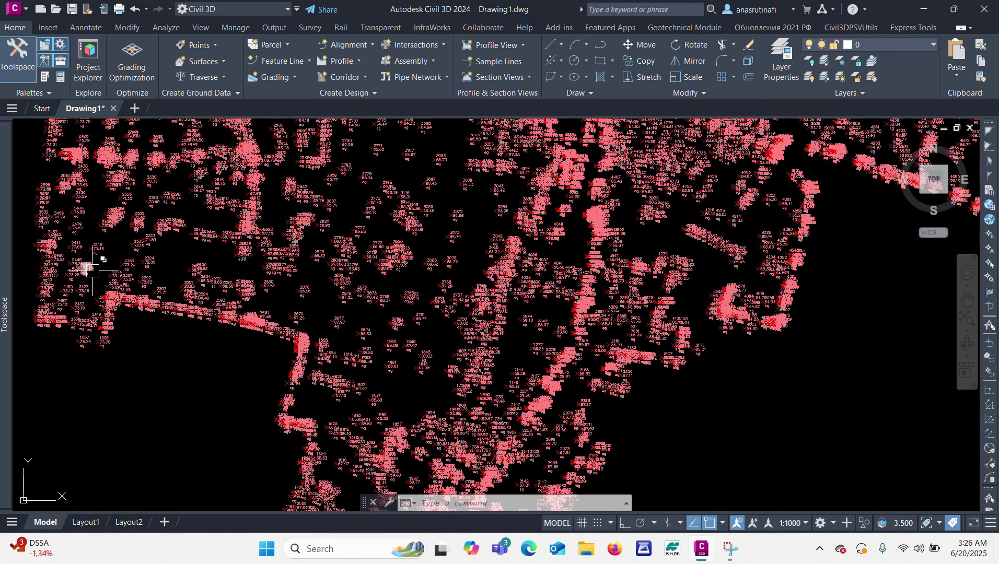
# In the DATA EXISTING point group's properties, copy the Point#-Elevation-Description label style and name the copy EG.
pyautogui.moveTo(5, 126)
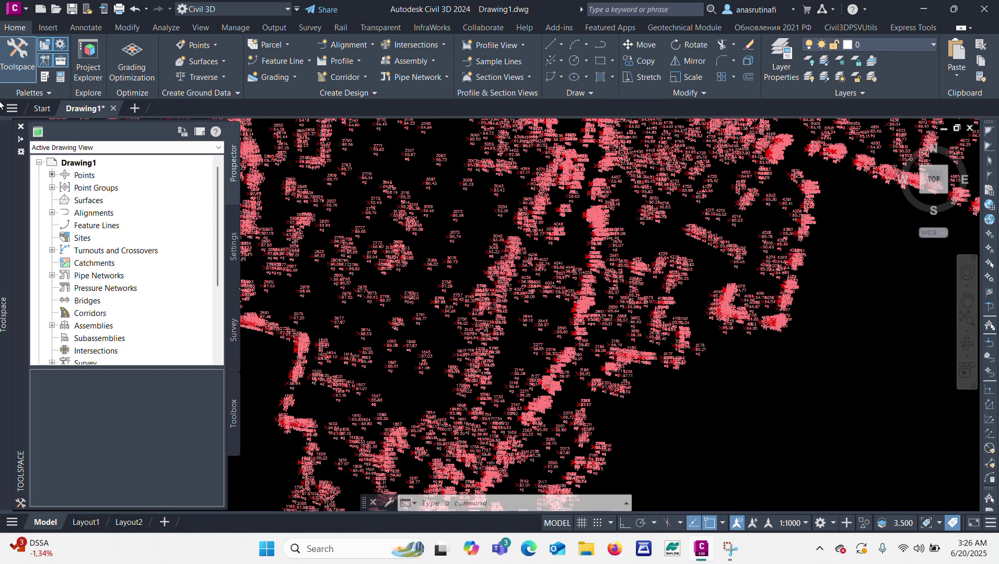
pyautogui.click(53, 188)
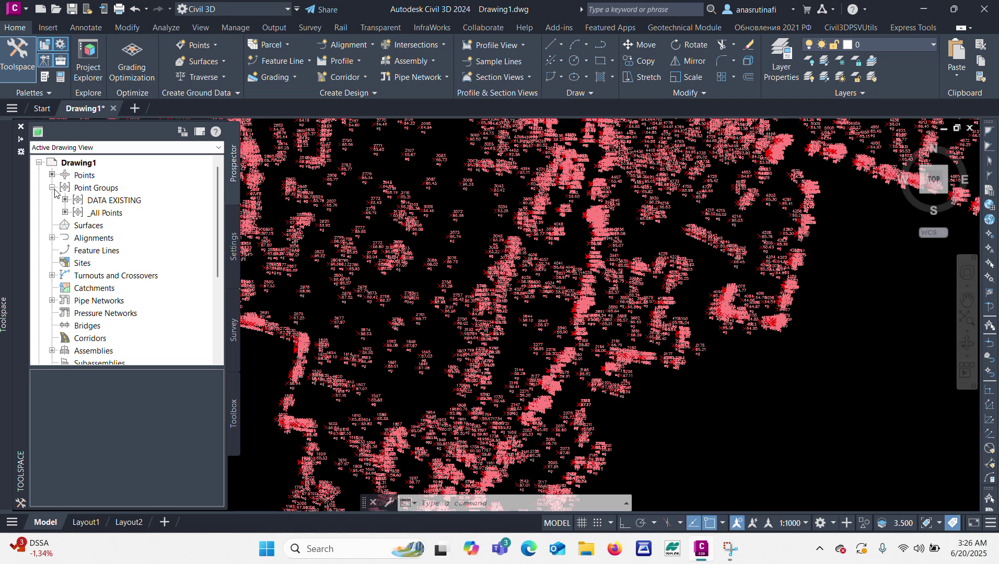
pyautogui.click(94, 202)
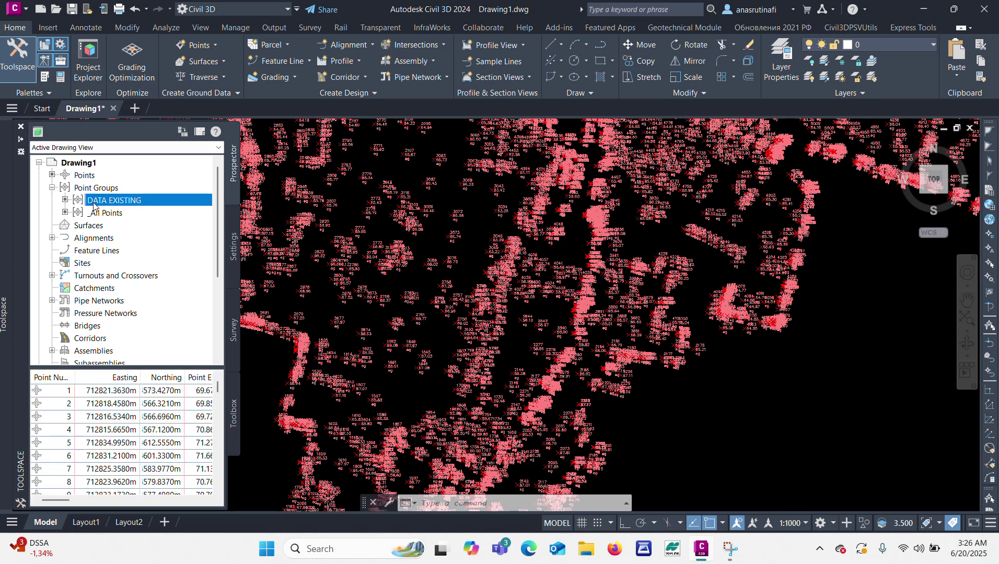
pyautogui.doubleClick(94, 202)
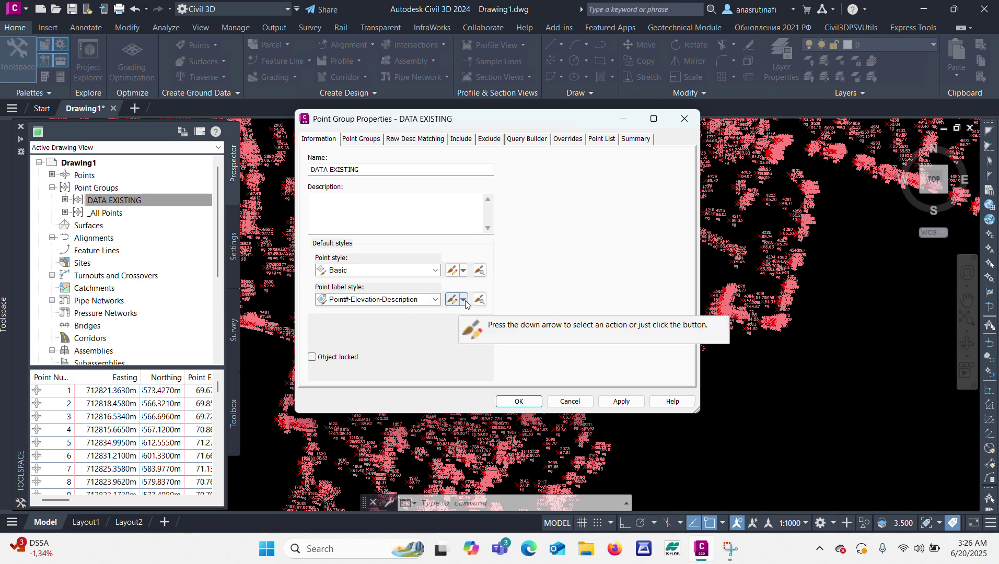
pyautogui.click(464, 300)
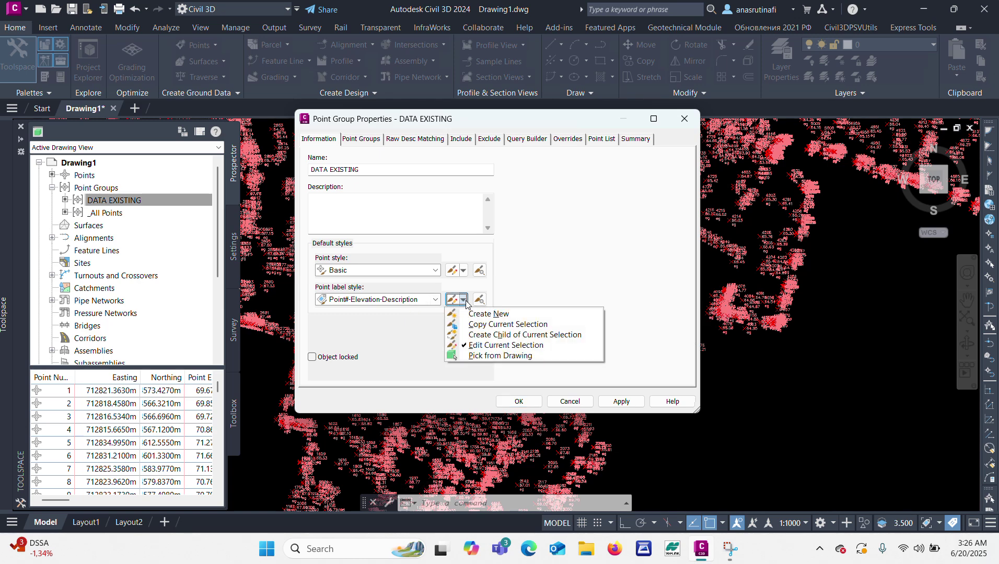
pyautogui.click(479, 325)
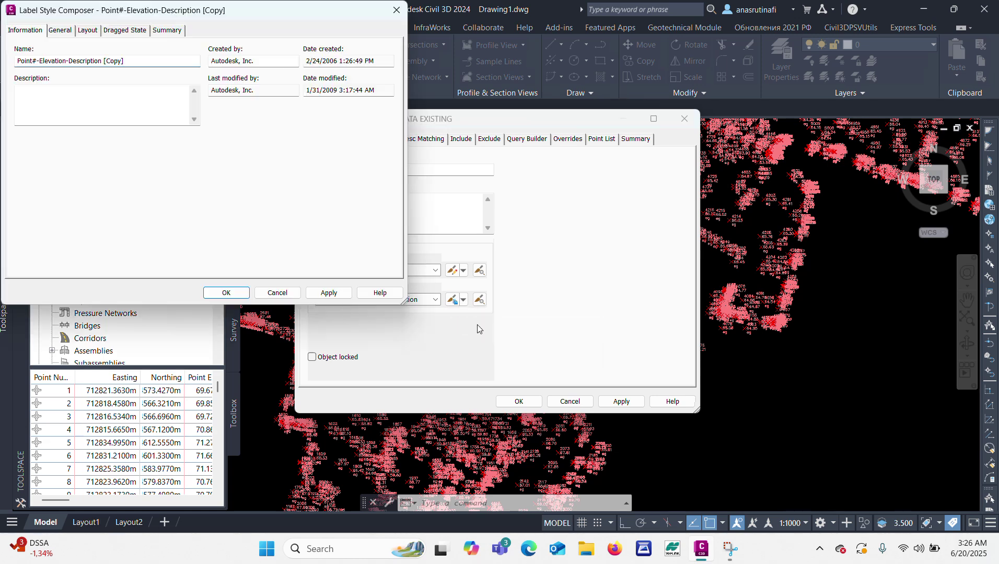
pyautogui.moveTo(142, 63); pyautogui.dragTo(21, 66)
pyautogui.write('EG')
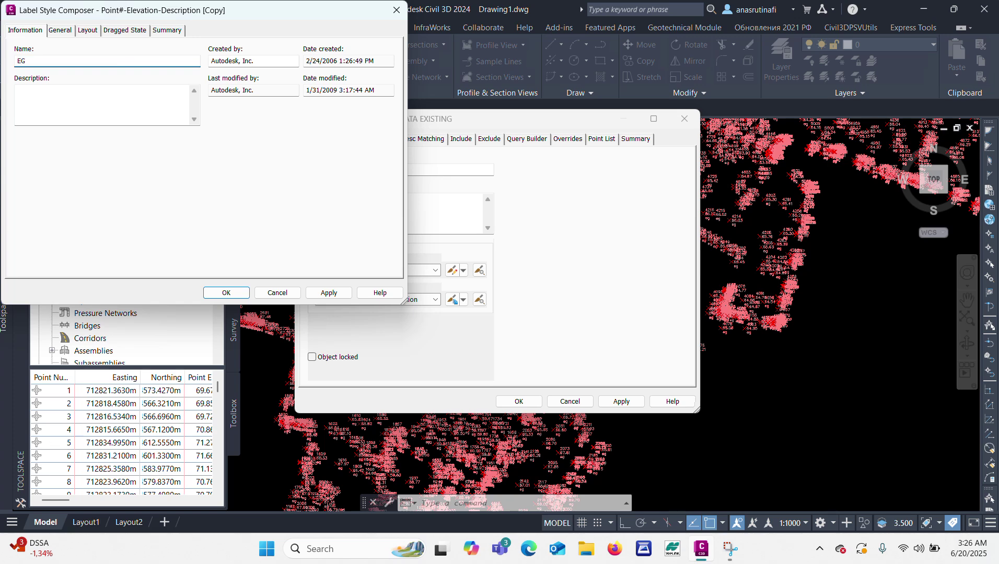
# Set the label's Point Description component to 1 mm text height, cyan colour and a 0.1 mm border gap.
pyautogui.click(94, 30)
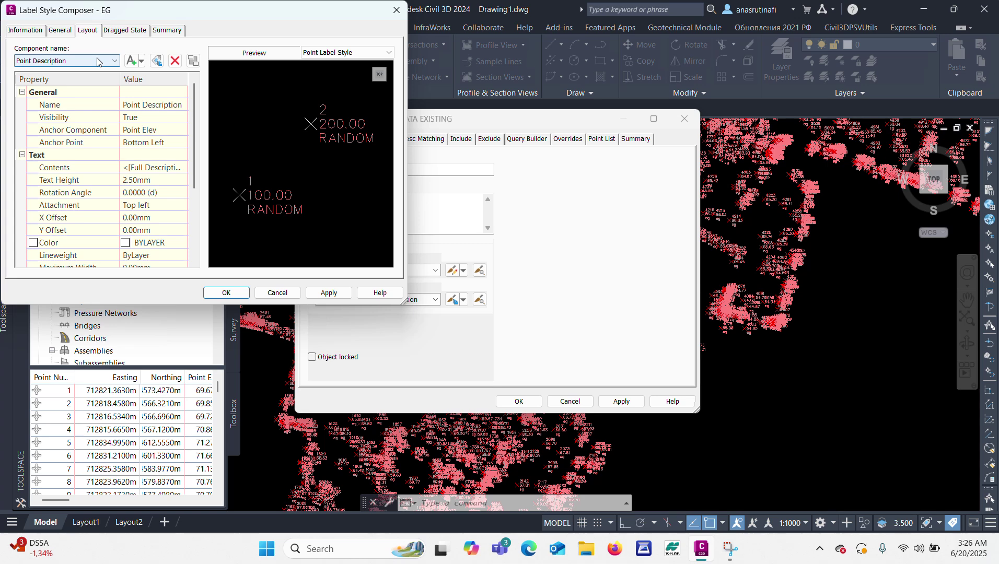
pyautogui.click(160, 180)
pyautogui.write('1')
pyautogui.click(172, 244)
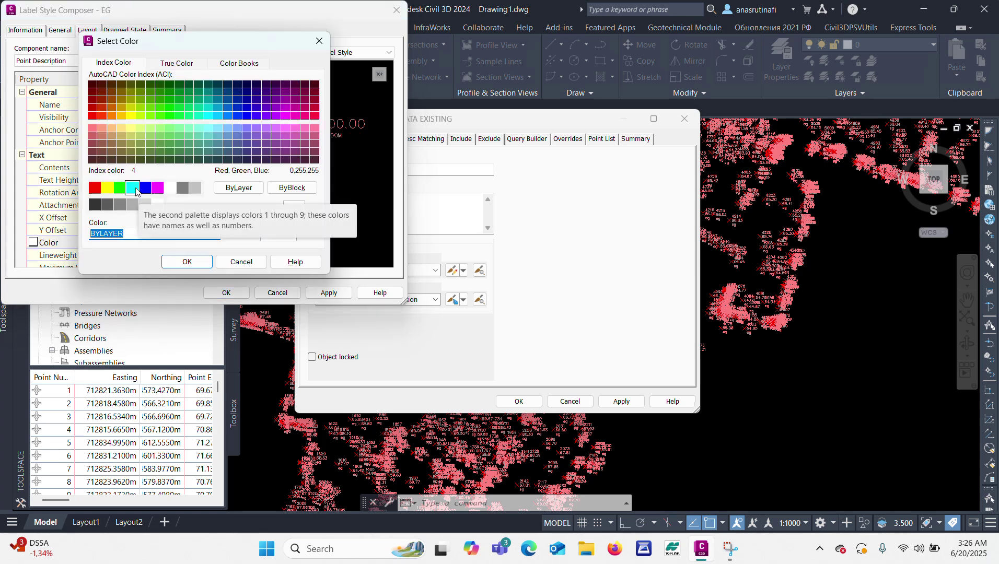
pyautogui.click(134, 188)
pyautogui.click(179, 262)
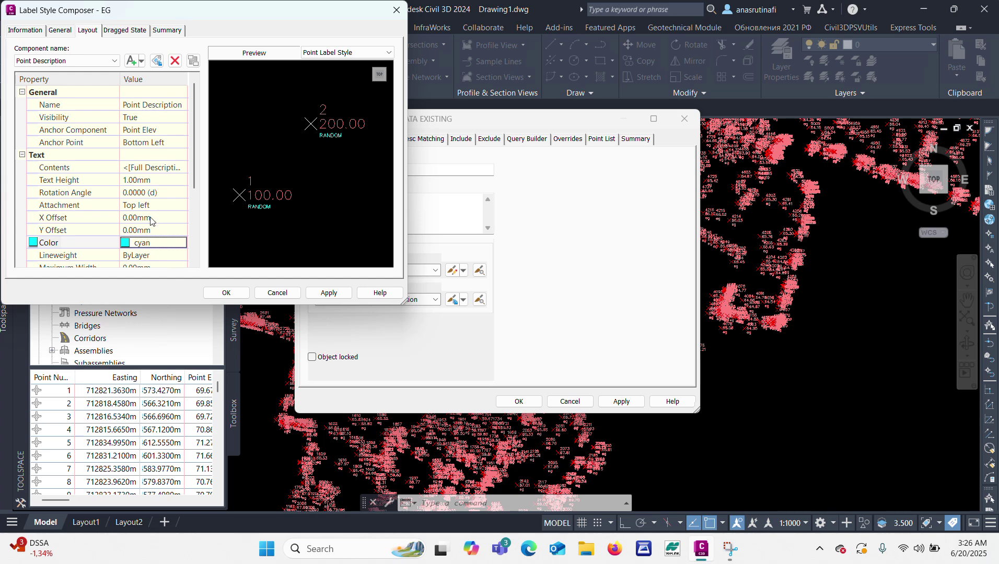
pyautogui.scroll(-2, 151, 209)
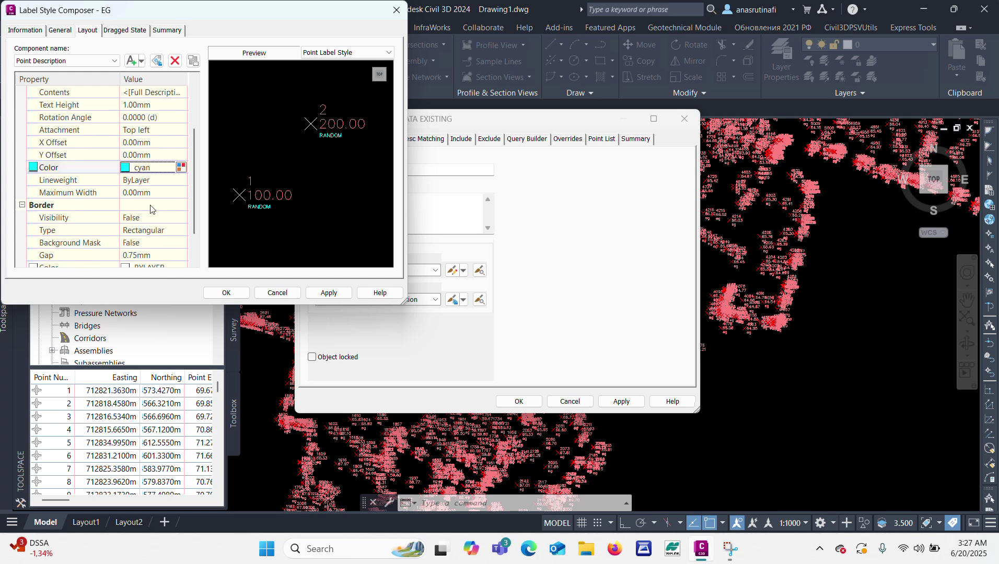
pyautogui.click(152, 255)
pyautogui.write('0')
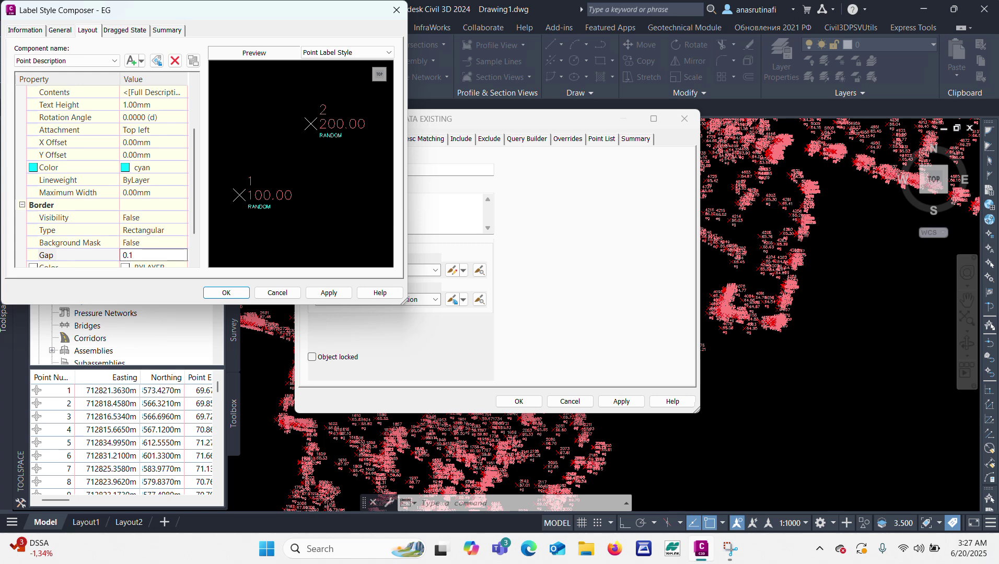
pyautogui.write('.1')
# Set the label's Point Number component to 1 mm text height, colour 22 and a 0.1 mm border gap.
pyautogui.click(65, 64)
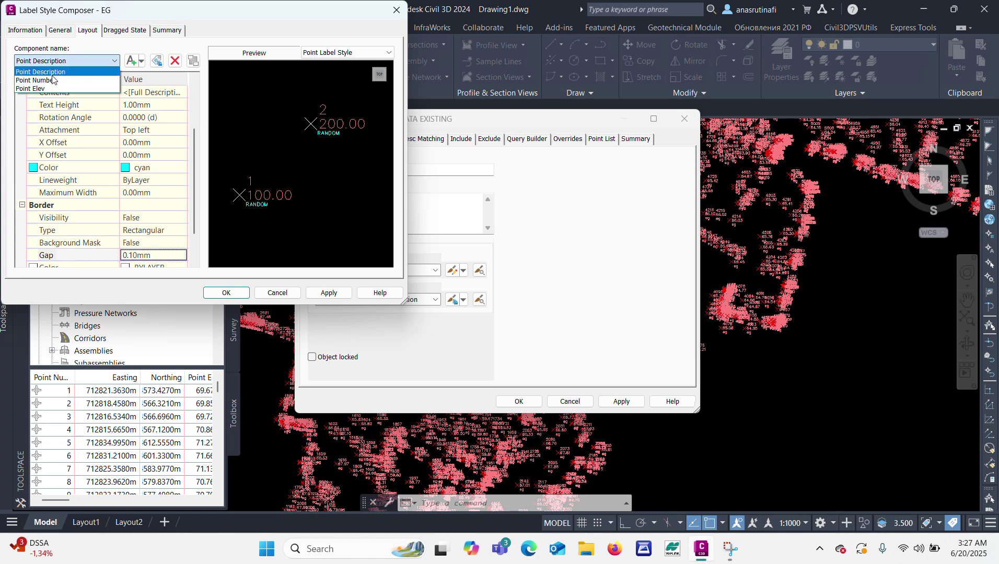
pyautogui.click(53, 79)
pyautogui.click(65, 61)
pyautogui.click(51, 81)
pyautogui.click(153, 180)
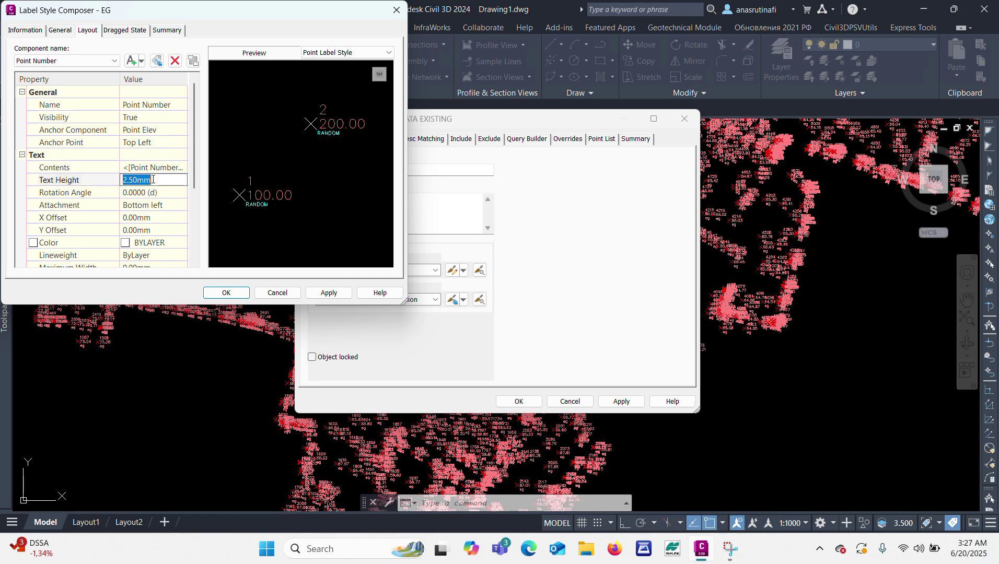
pyautogui.write('1')
pyautogui.click(155, 243)
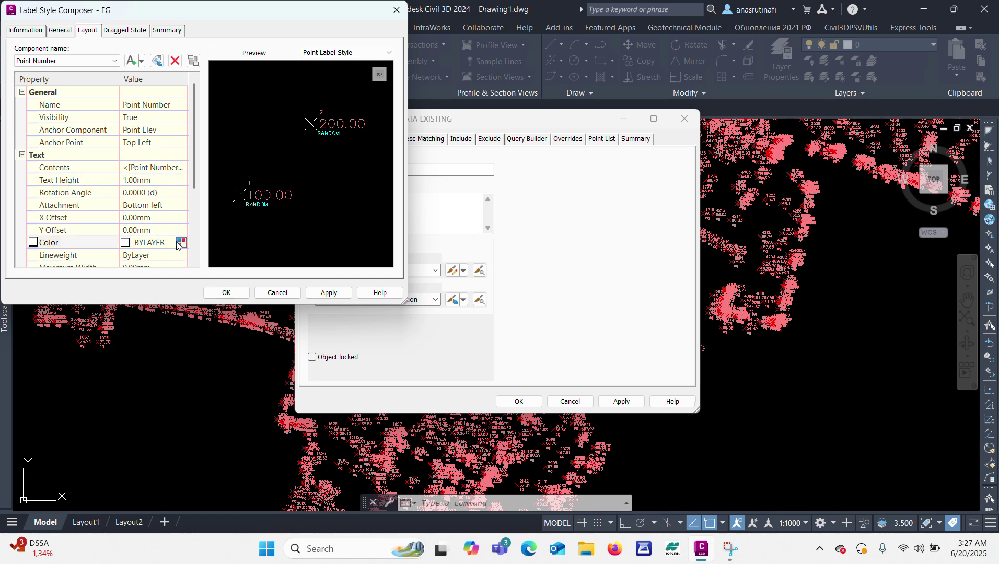
pyautogui.click(179, 243)
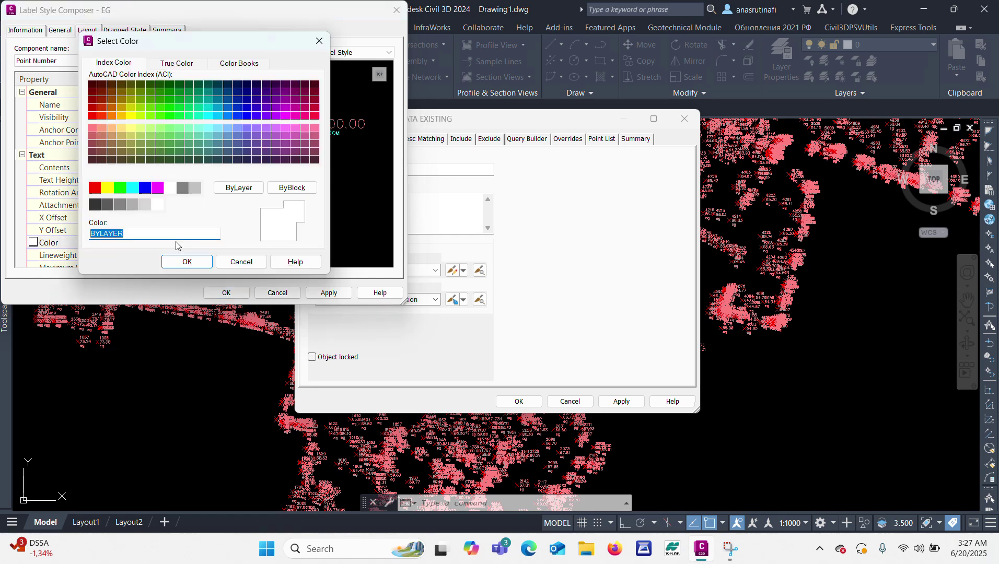
pyautogui.click(103, 110)
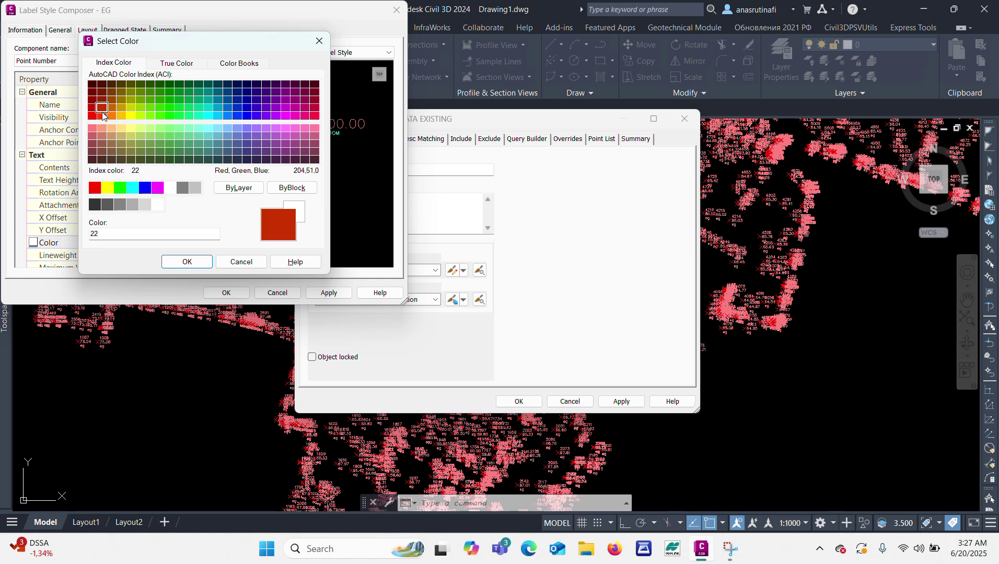
pyautogui.click(186, 262)
pyautogui.scroll(-1, 140, 193)
pyautogui.scroll(-1, 140, 192)
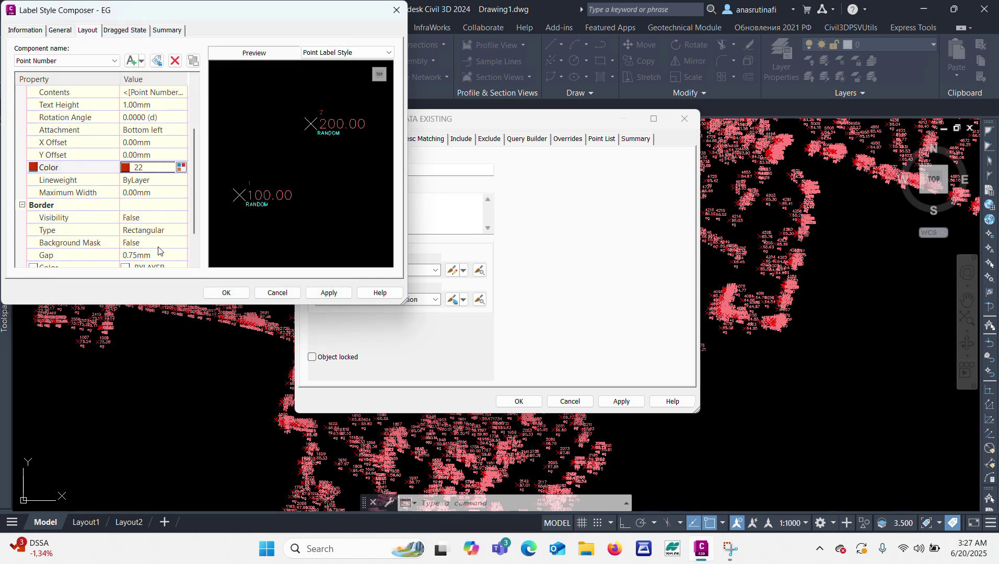
pyautogui.click(160, 256)
pyautogui.write('0.1')
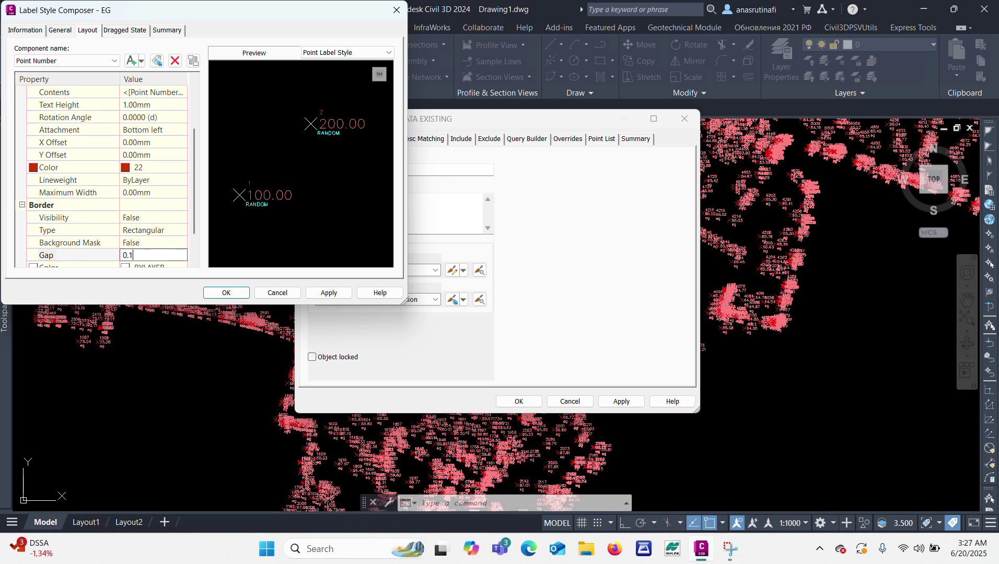
# Set the label's Point Elev component to 1 mm text height, magenta colour and a 0.1 mm border gap.
pyautogui.click(99, 63)
pyautogui.click(31, 88)
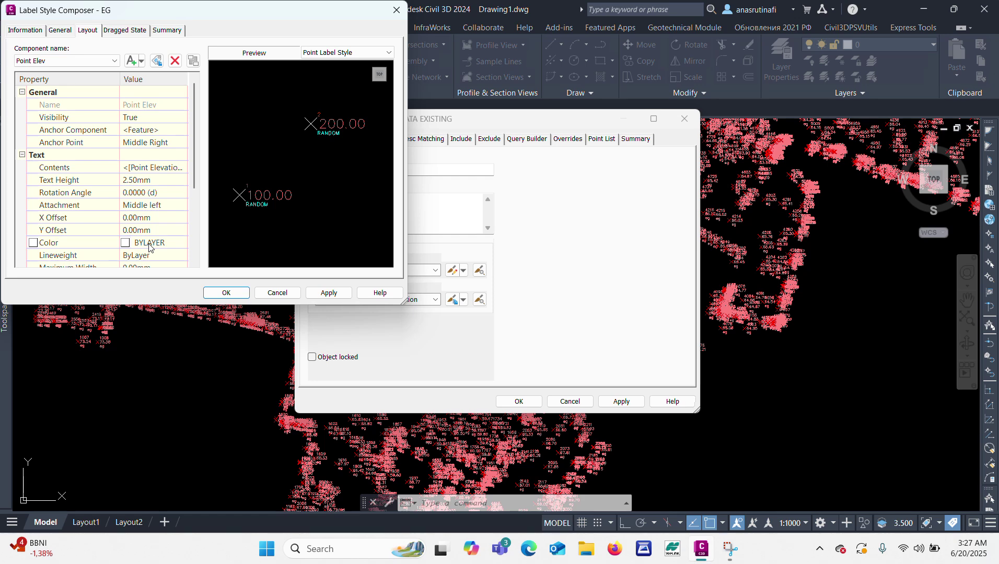
pyautogui.click(162, 181)
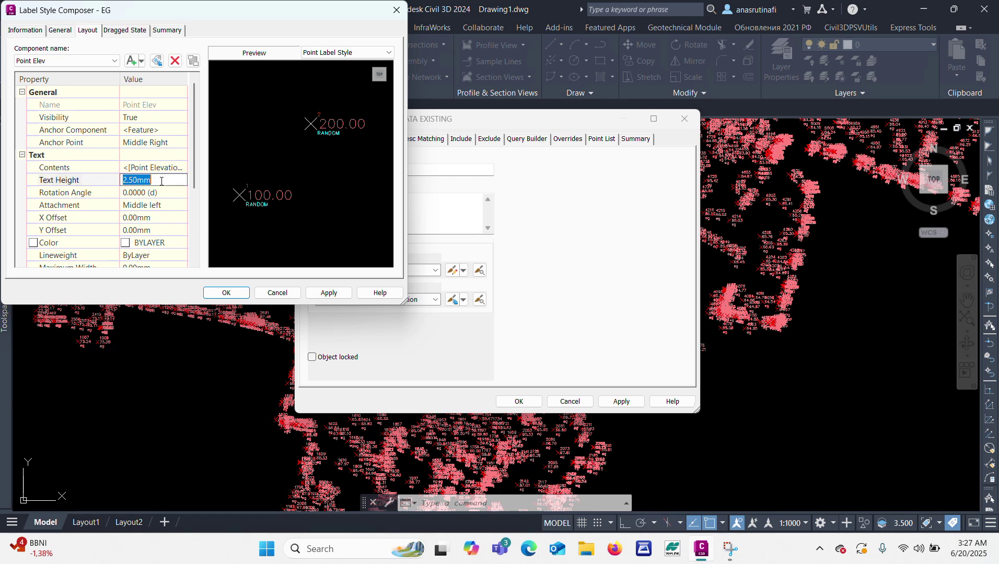
pyautogui.write('1')
pyautogui.click(174, 243)
pyautogui.click(181, 243)
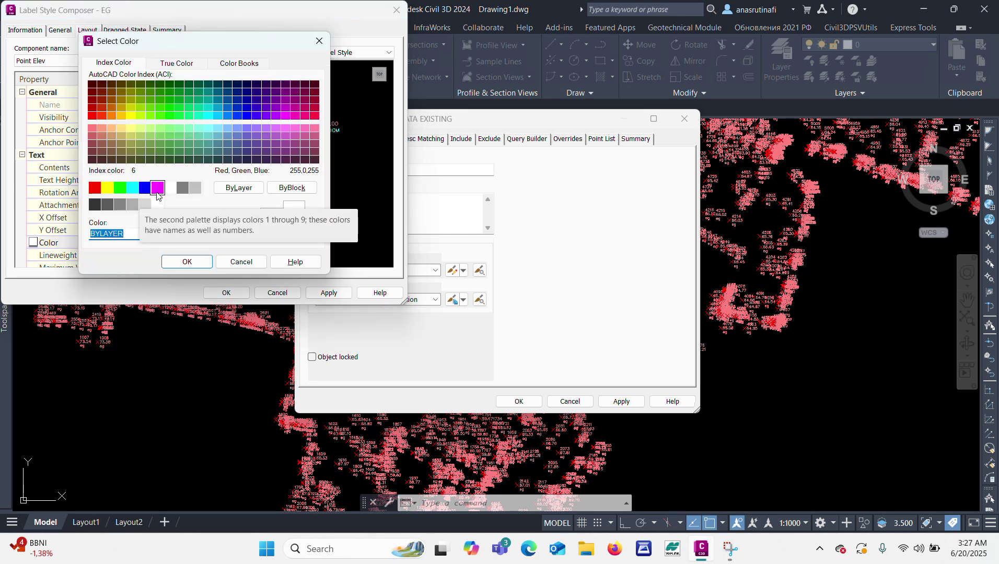
pyautogui.click(157, 187)
pyautogui.click(191, 262)
pyautogui.scroll(-1, 146, 210)
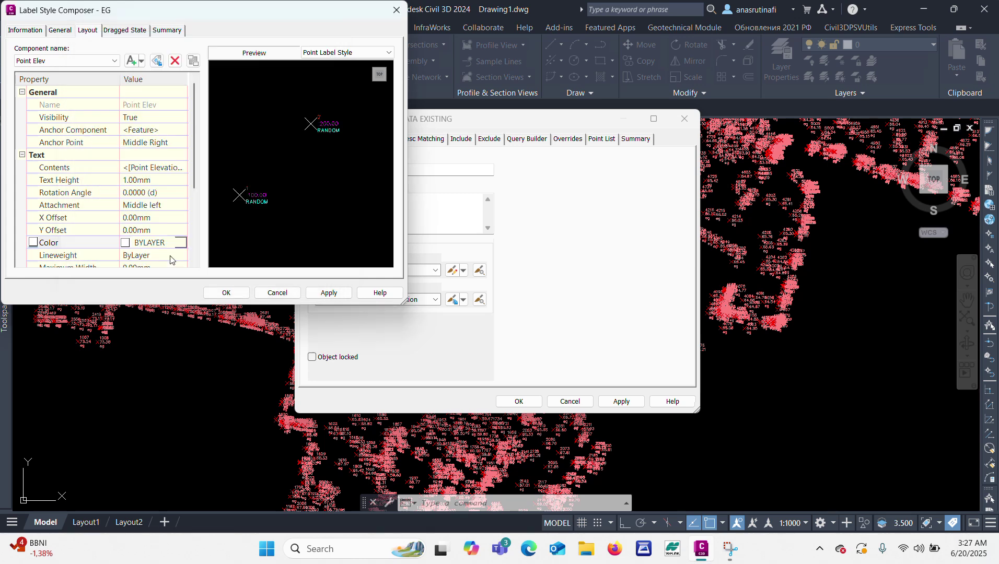
pyautogui.scroll(-2, 151, 214)
pyautogui.click(160, 217)
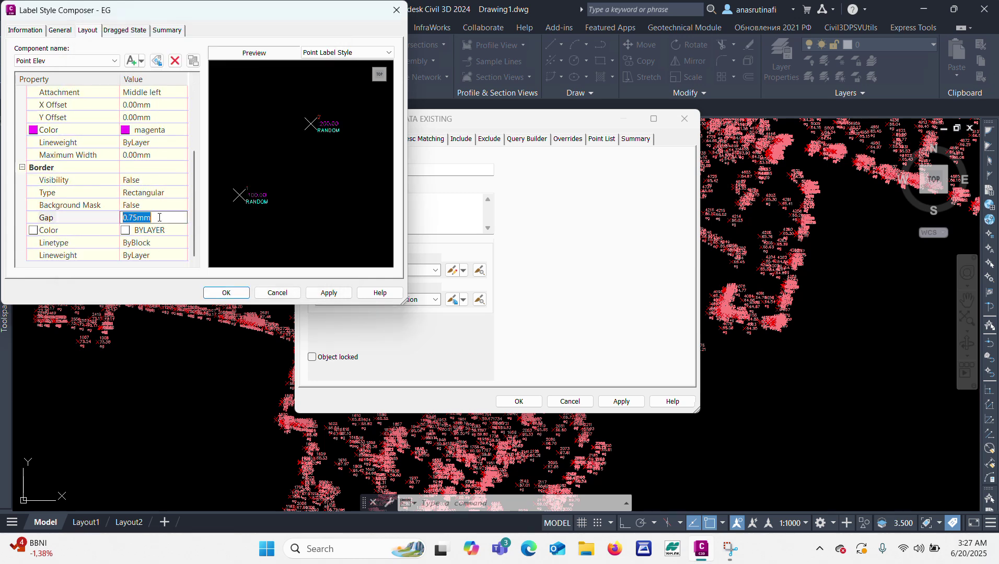
pyautogui.write('0.1')
# Check the text format of the Point Elev contents and accept the EG label style.
pyautogui.scroll(2, 175, 138)
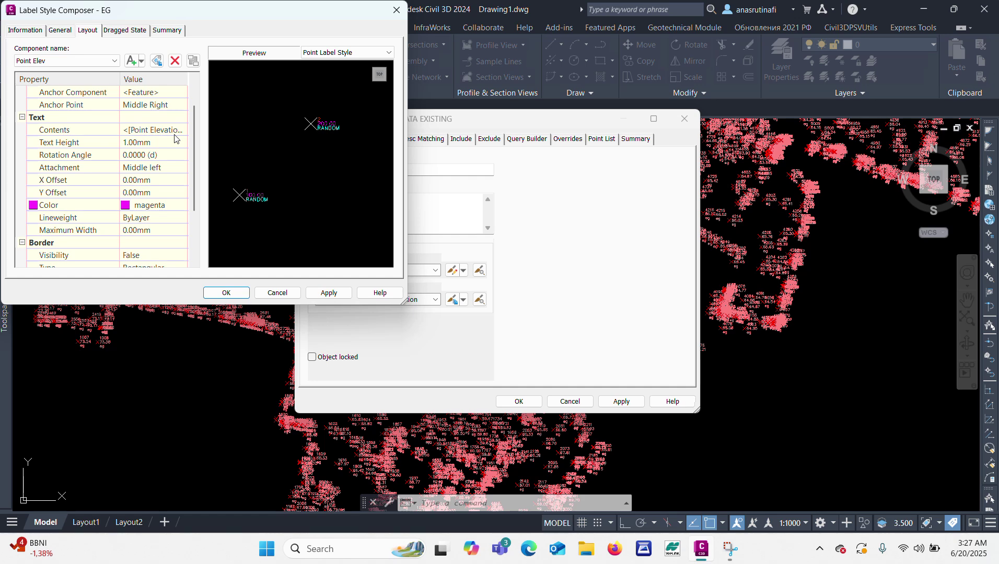
pyautogui.click(180, 131)
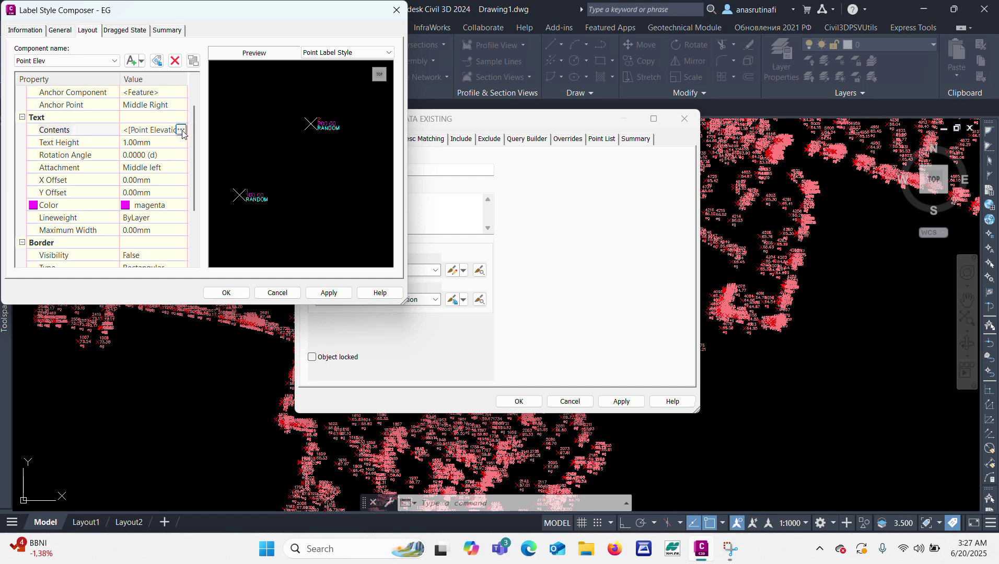
pyautogui.click(182, 130)
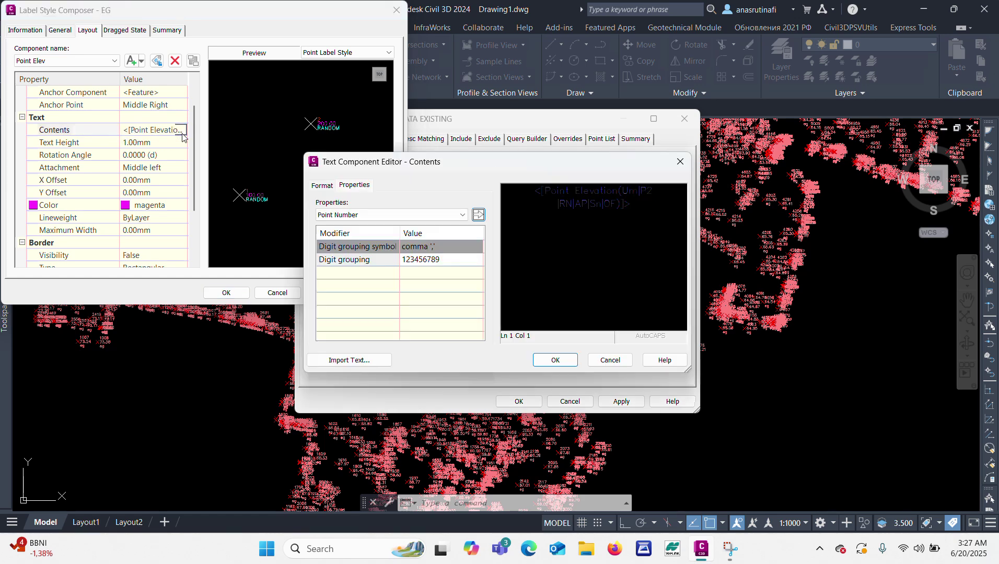
pyautogui.click(322, 186)
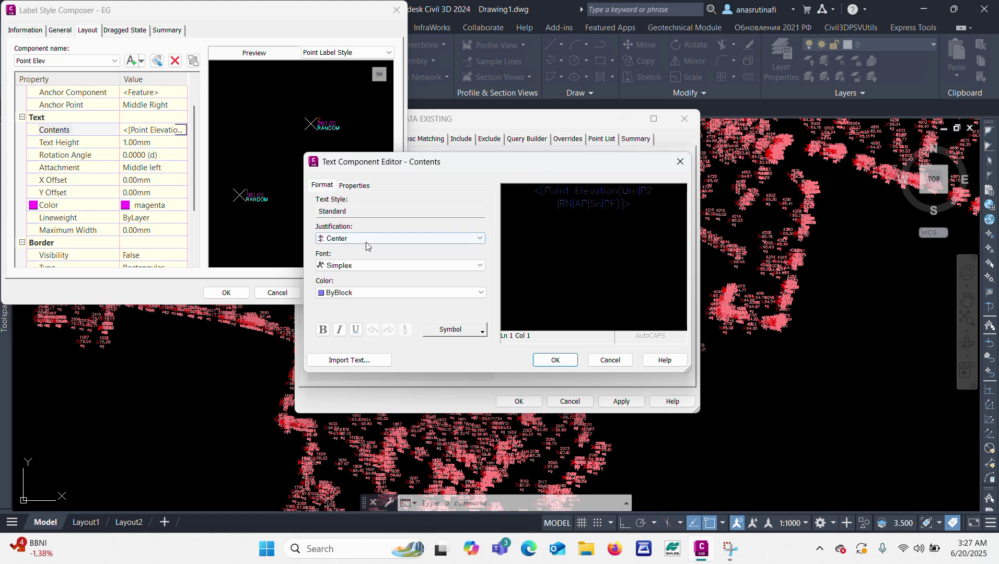
pyautogui.click(565, 369)
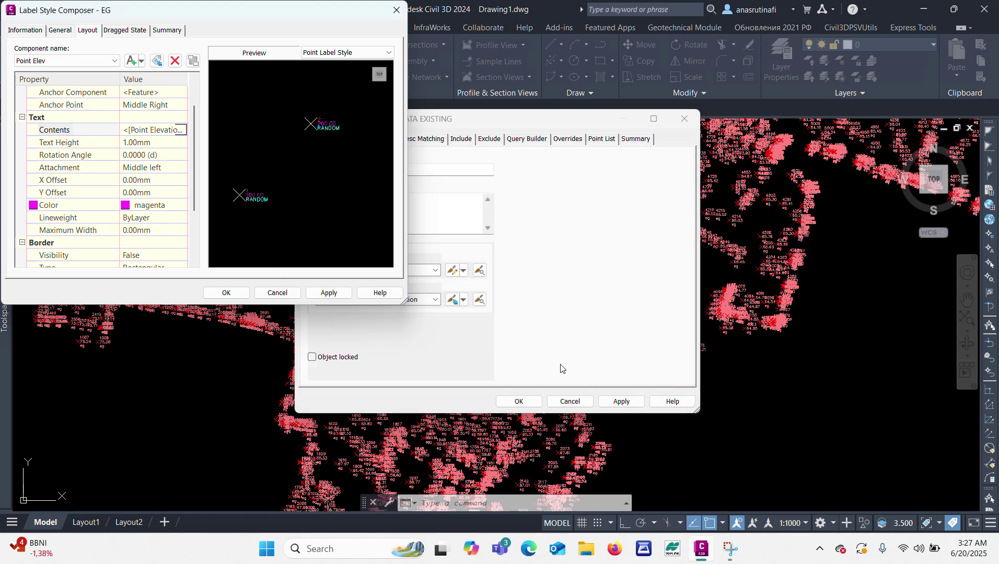
pyautogui.click(226, 293)
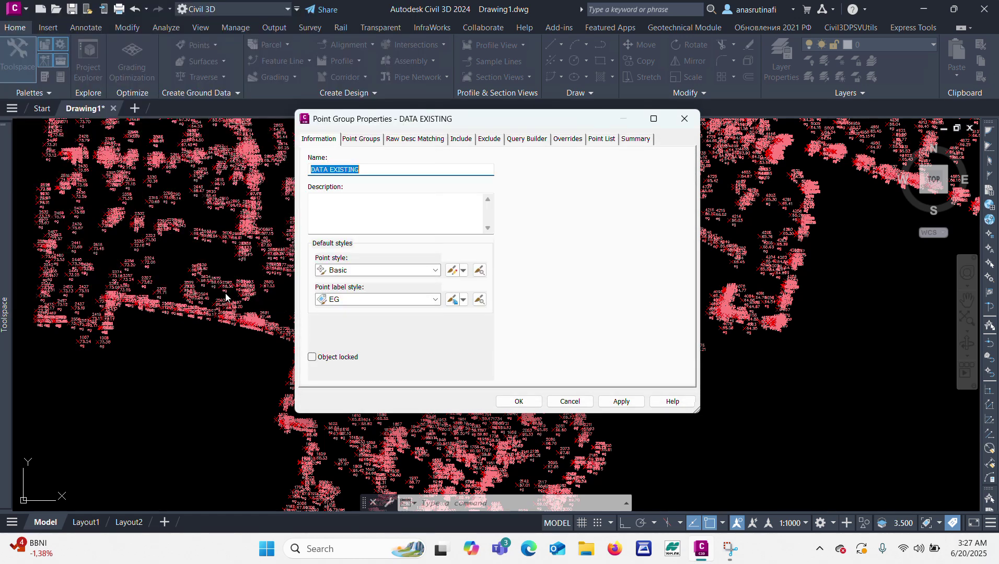
# Copy the point group's Basic point style and name the copy EG.
pyautogui.click(463, 273)
pyautogui.click(505, 292)
pyautogui.click(333, 140)
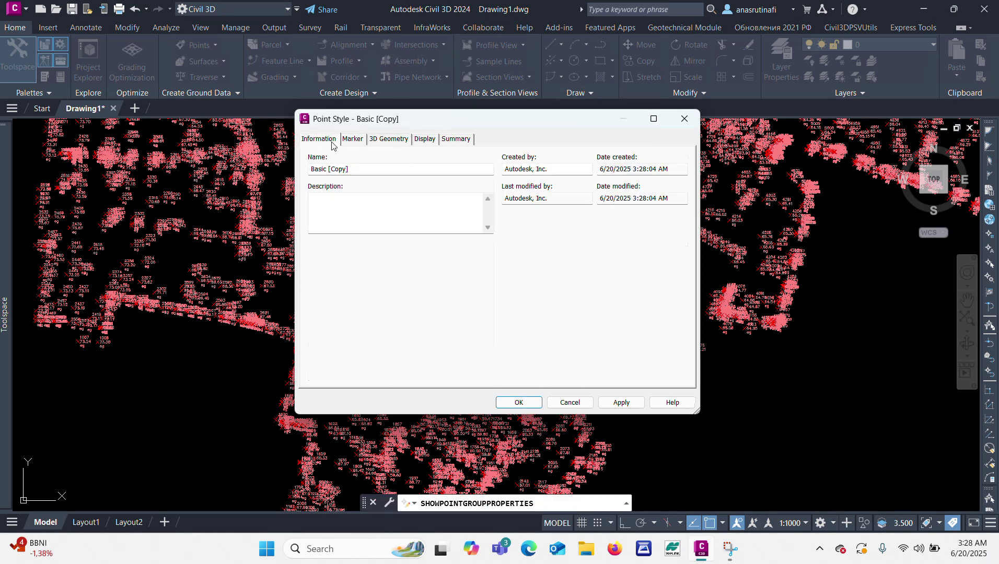
pyautogui.moveTo(358, 170); pyautogui.dragTo(296, 183)
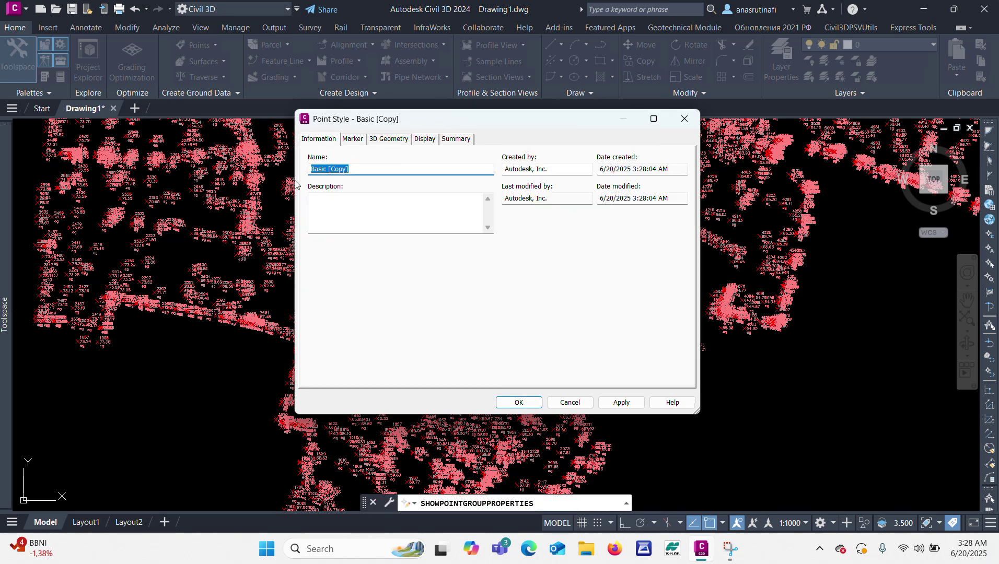
pyautogui.write('EG')
# Set the EG point style's Marker and Label components to colour 132 and accept the style.
pyautogui.click(425, 139)
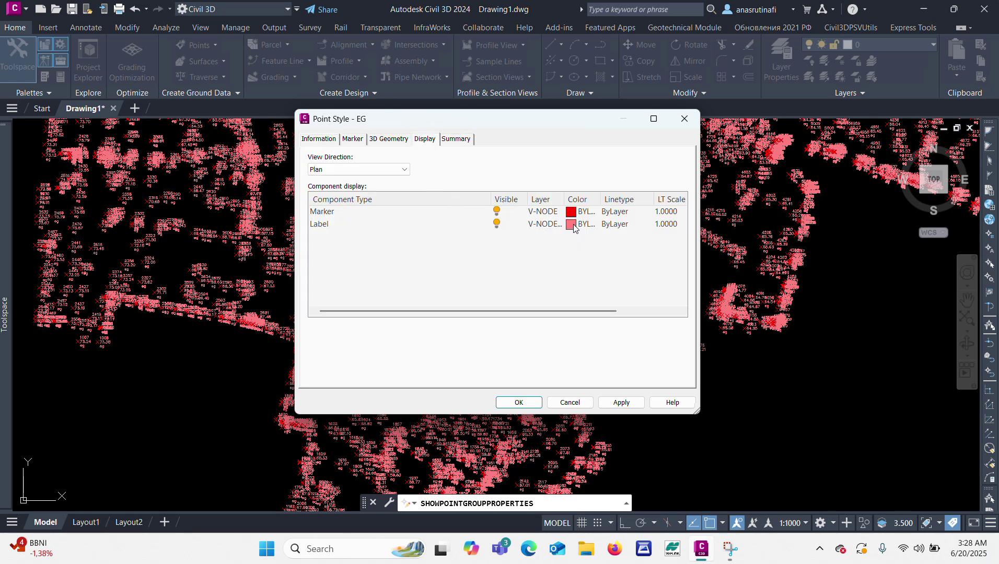
pyautogui.moveTo(574, 229); pyautogui.dragTo(569, 213)
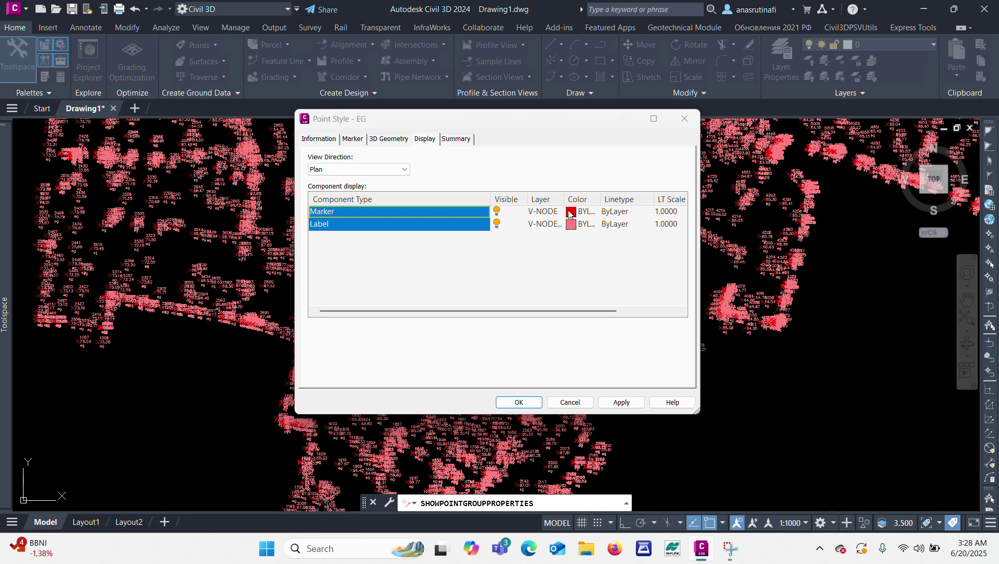
pyautogui.click(571, 211)
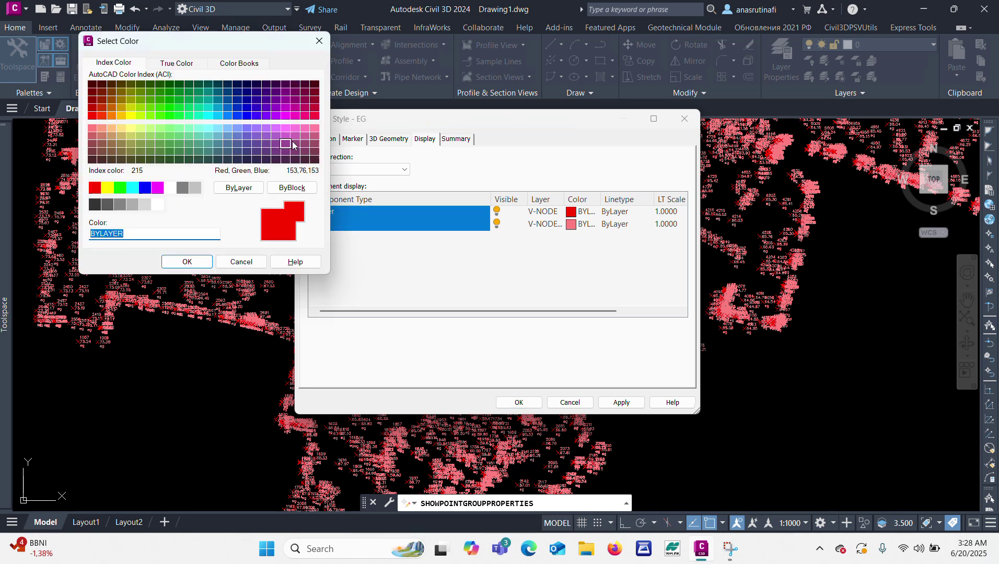
pyautogui.click(207, 109)
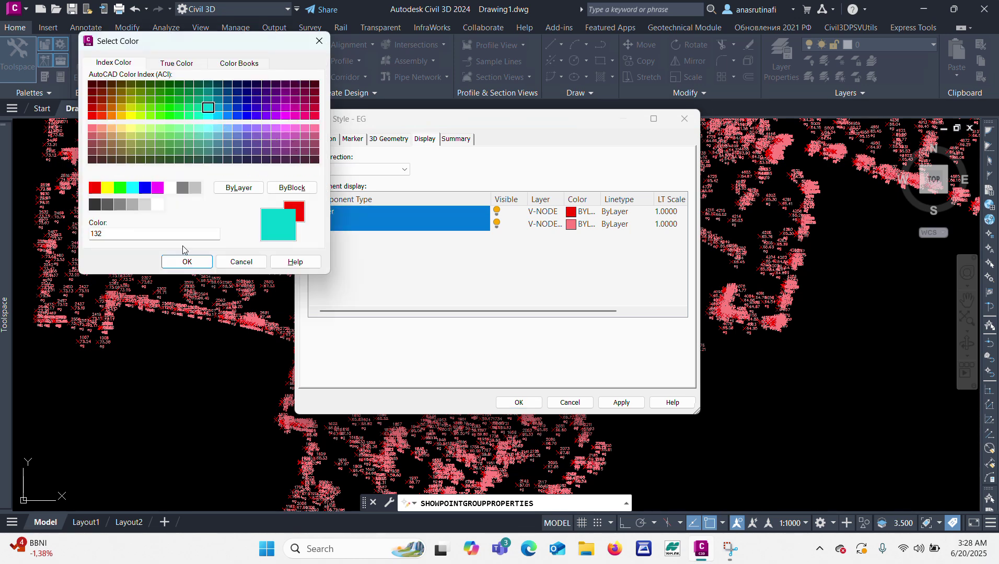
pyautogui.click(186, 262)
pyautogui.click(519, 403)
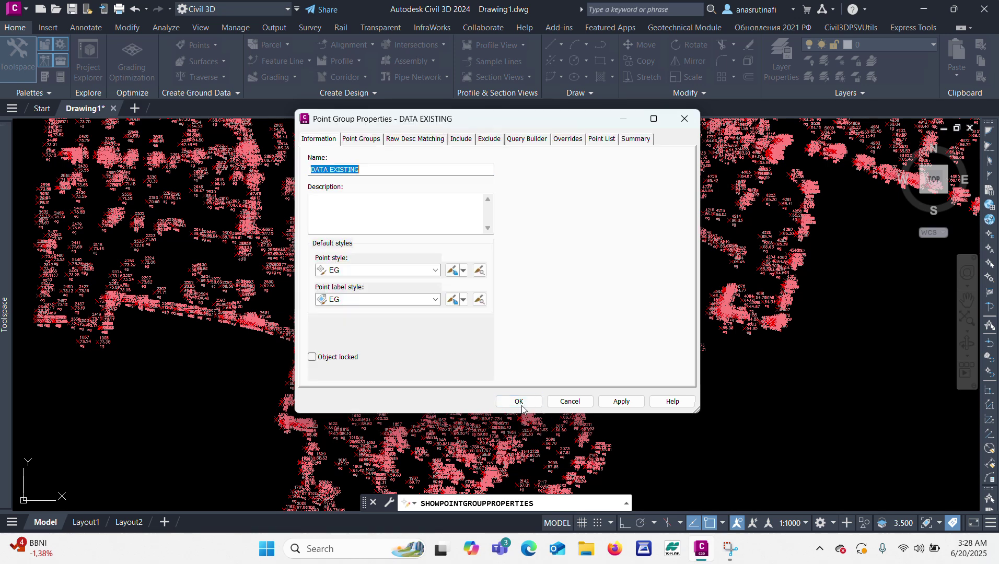
# Copy the EG point style, giving the copy a 0.7 mm circled X marker, and apply it to the DATA EXISTING point group.
pyautogui.click(452, 271)
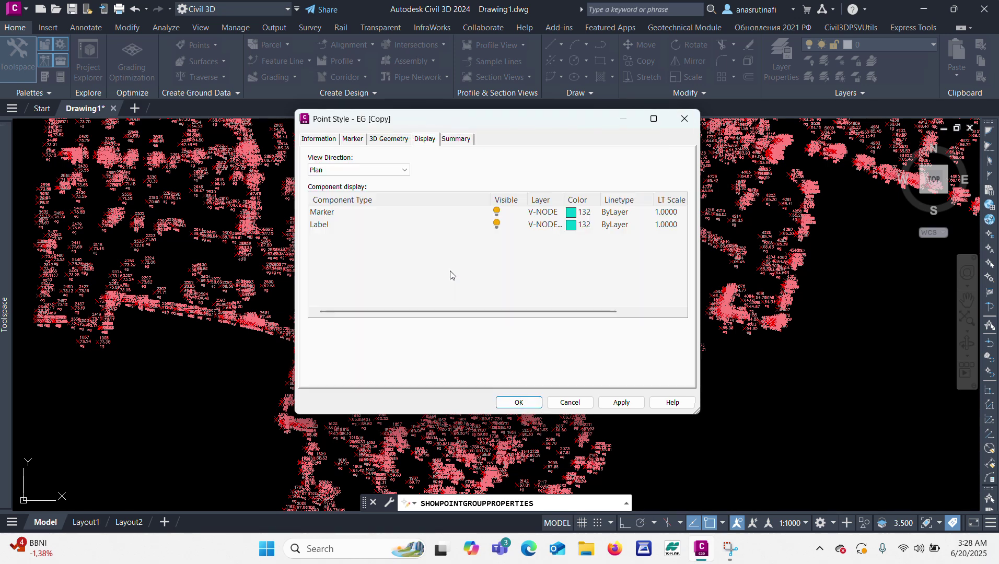
pyautogui.click(386, 139)
pyautogui.click(353, 139)
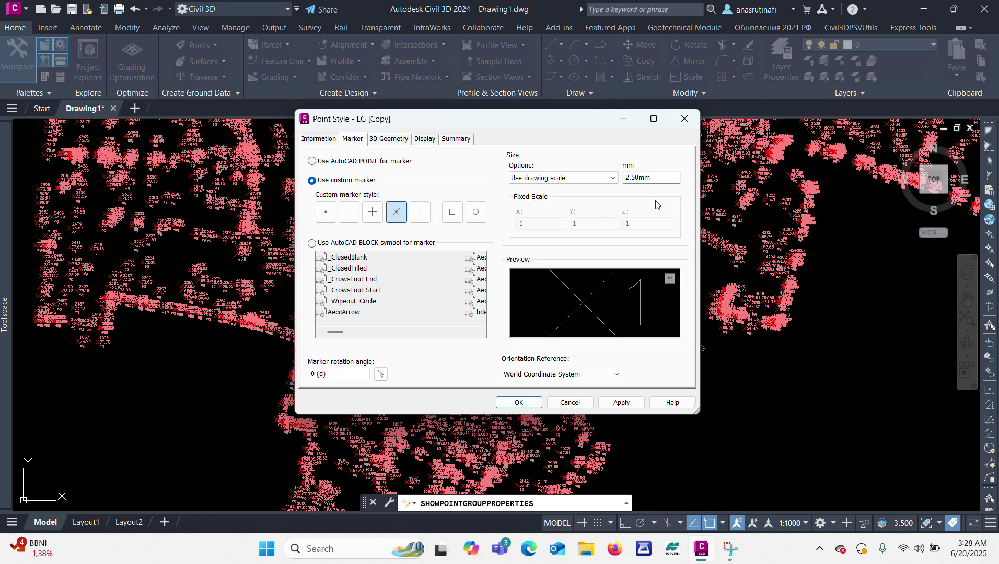
pyautogui.doubleClick(658, 177)
pyautogui.write('0.7')
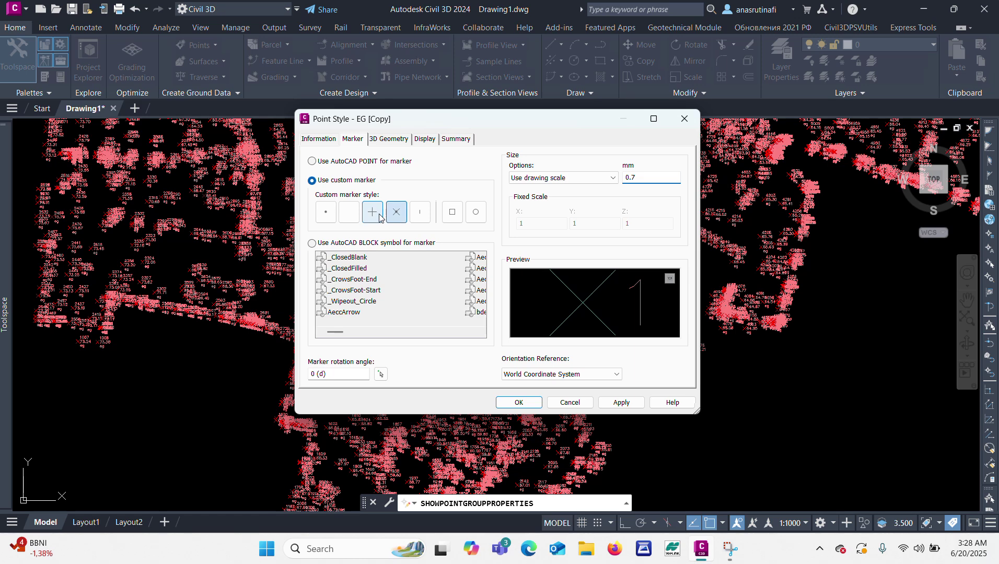
pyautogui.click(476, 219)
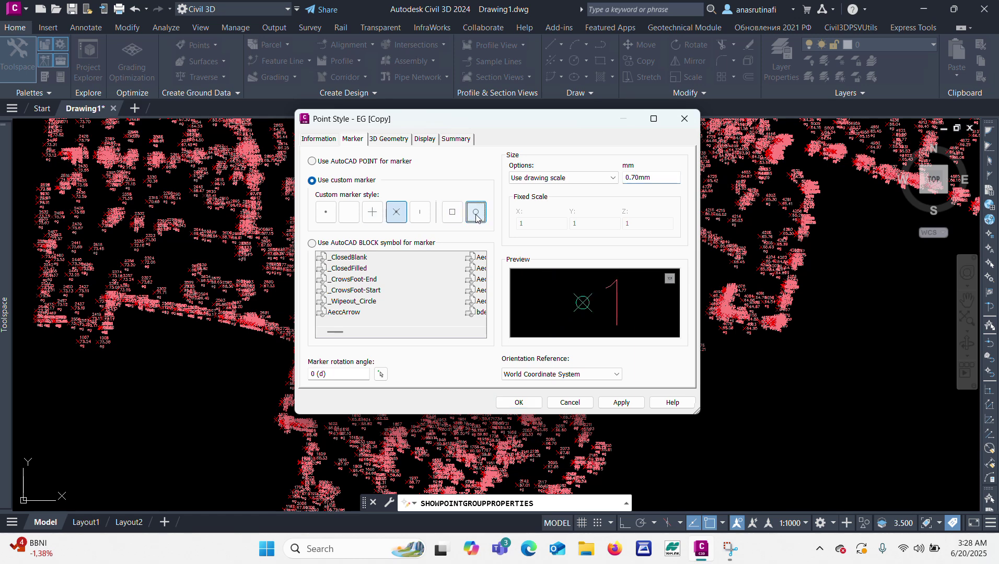
pyautogui.click(518, 404)
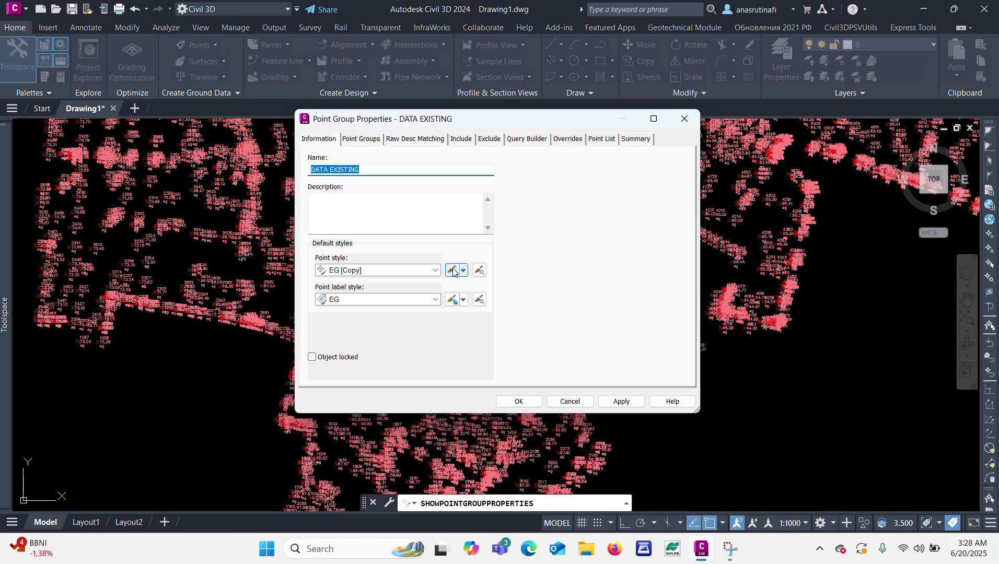
pyautogui.click(521, 402)
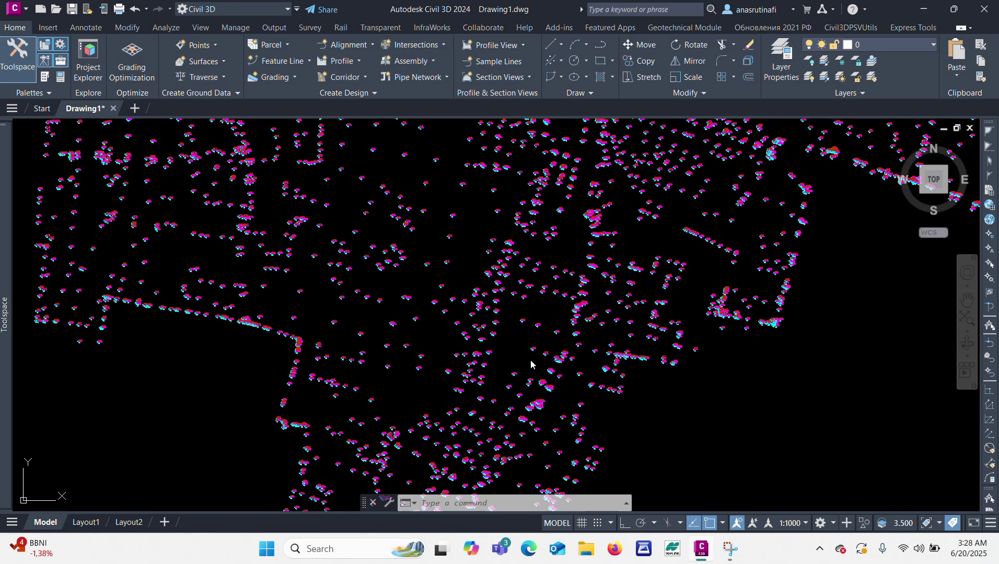
# Examine the restyled markers and labels of the survey points up close and across the whole site.
pyautogui.scroll(6, 469, 205)
pyautogui.scroll(-10, 296, 297)
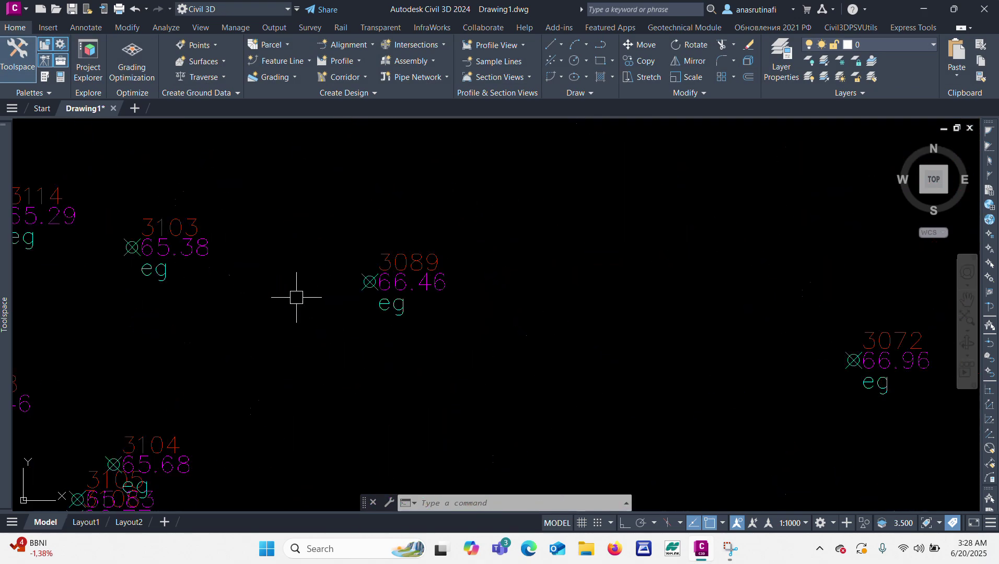
pyautogui.scroll(4, 452, 229)
pyautogui.scroll(6, 230, 339)
pyautogui.scroll(-4, 447, 270)
pyautogui.scroll(-5, 402, 346)
pyautogui.scroll(4, 375, 334)
pyautogui.scroll(-6, 382, 325)
pyautogui.scroll(5, 410, 317)
pyautogui.scroll(-7, 391, 301)
pyautogui.scroll(7, 366, 227)
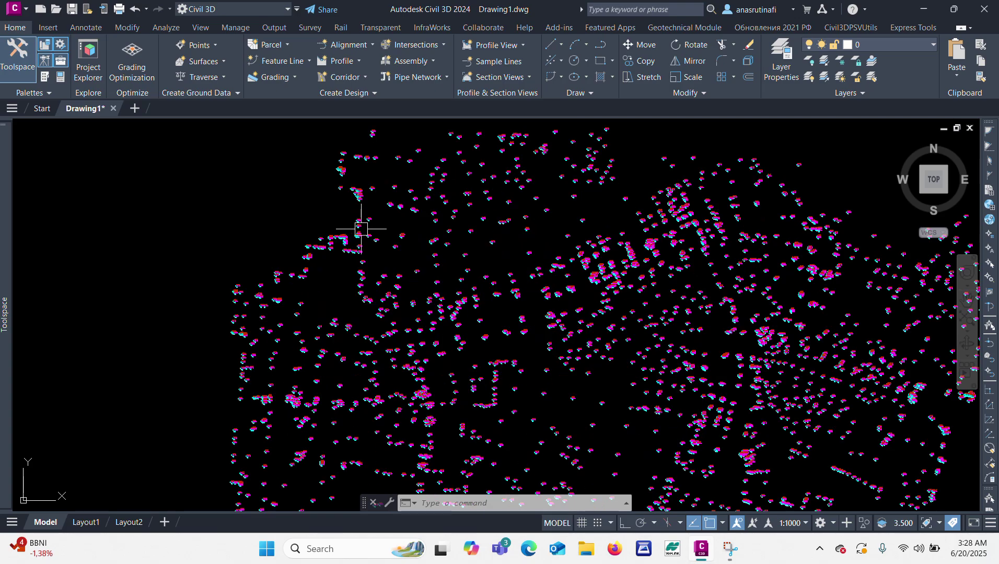
pyautogui.scroll(-4, 283, 260)
pyautogui.scroll(5, 254, 282)
pyautogui.scroll(-6, 317, 230)
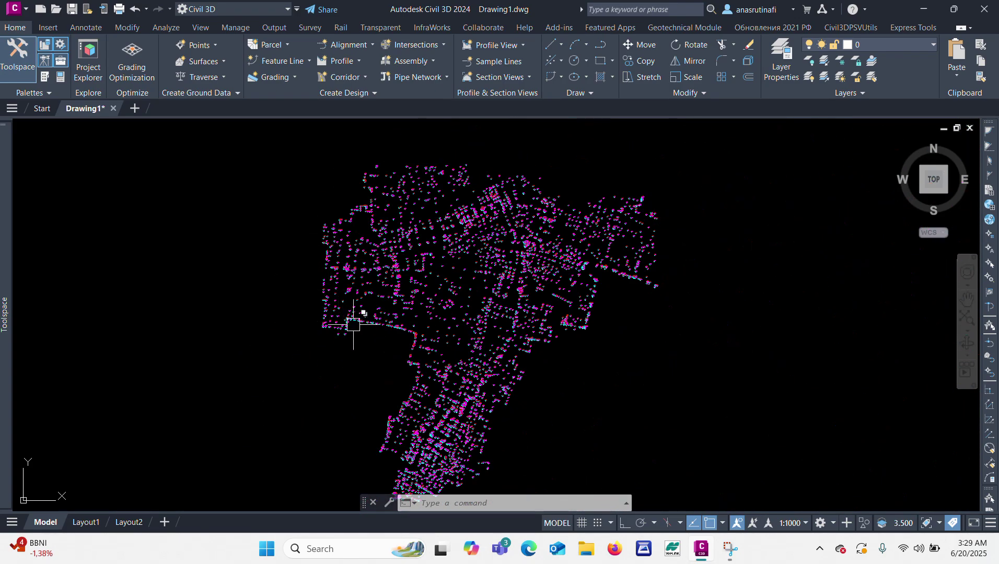
pyautogui.scroll(5, 347, 328)
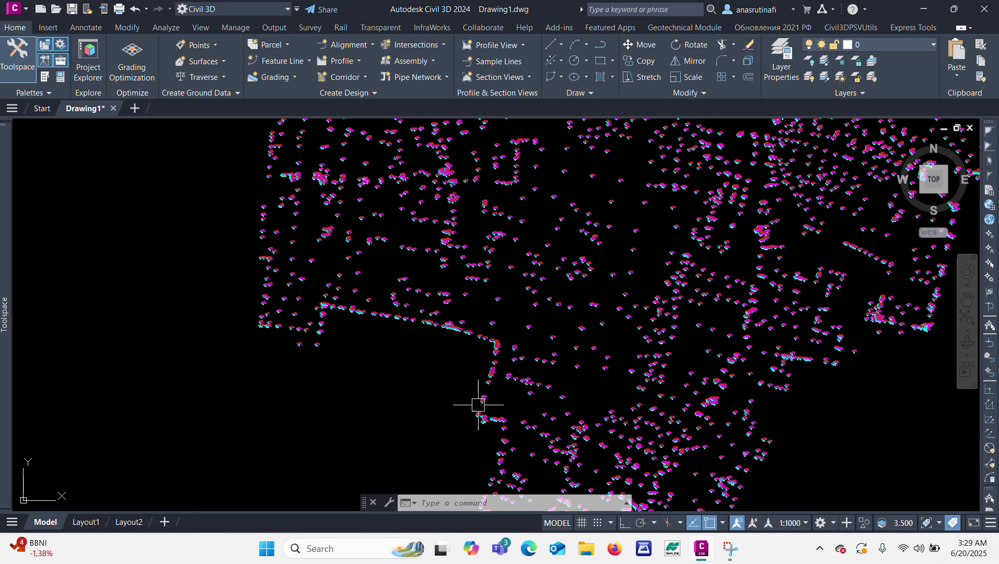
pyautogui.scroll(4, 489, 357)
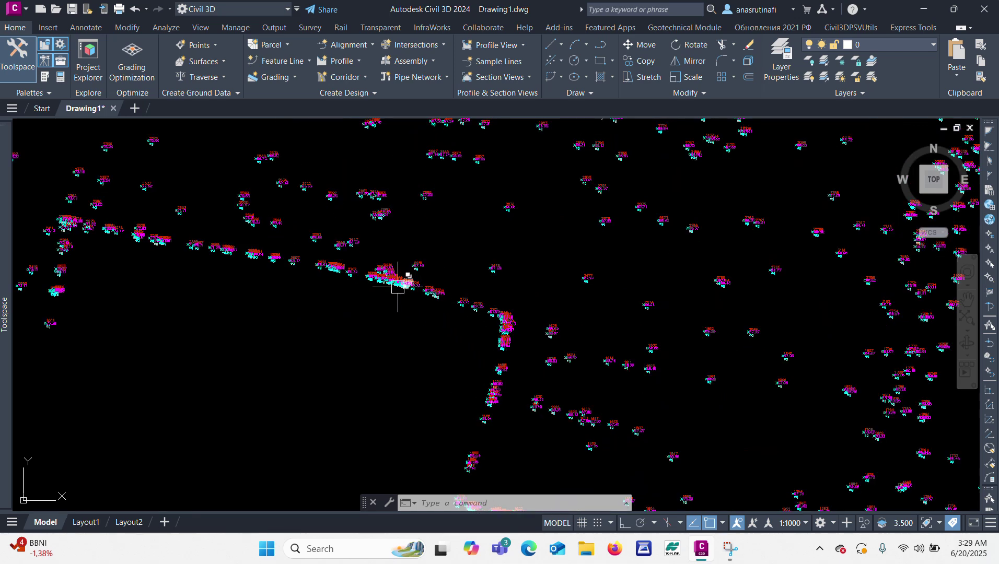
pyautogui.scroll(-5, 398, 285)
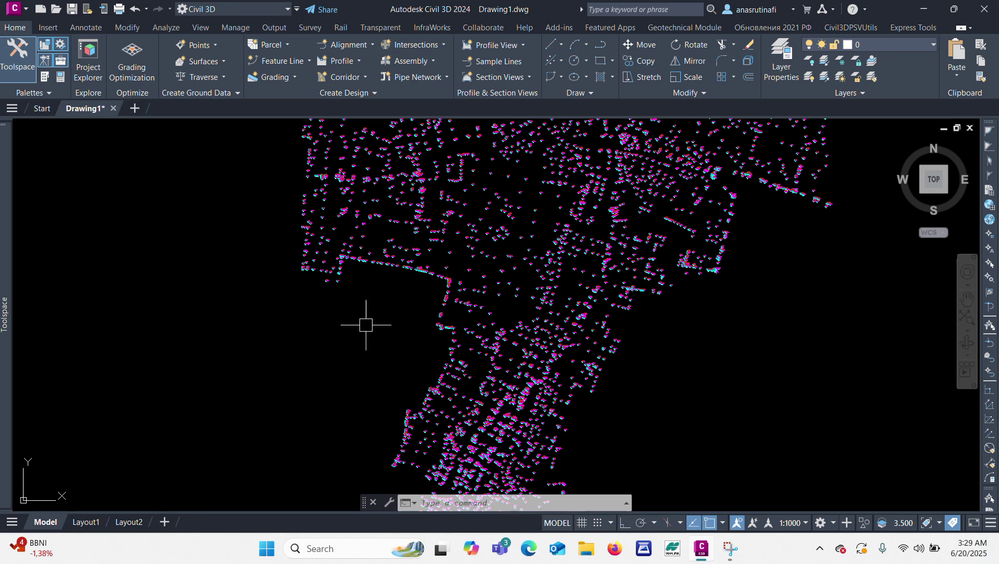
# Start a new TIN surface and name it EXISTING KAWASAN.
pyautogui.moveTo(4, 305)
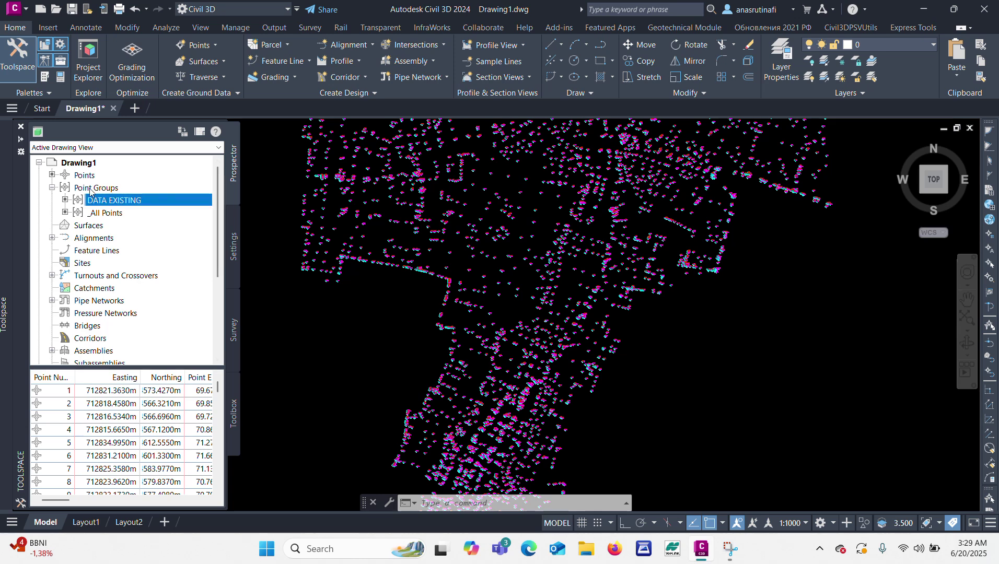
pyautogui.click(52, 188)
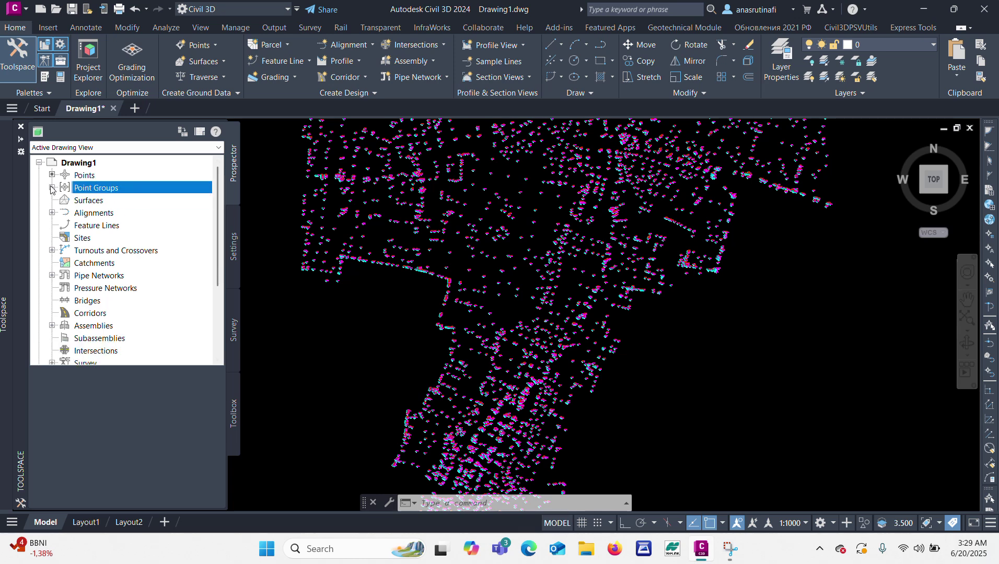
pyautogui.click(83, 202)
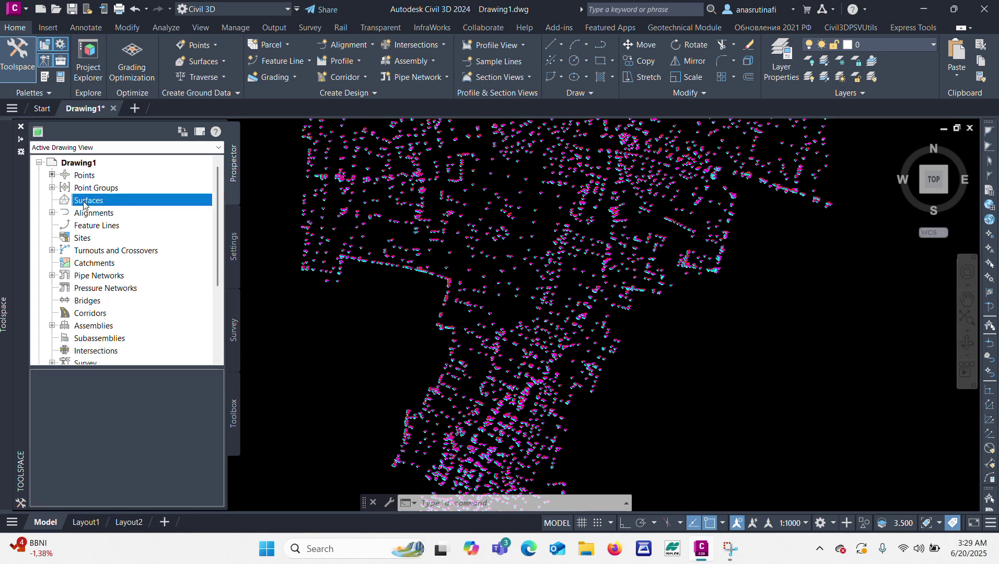
pyautogui.rightClick(84, 203)
pyautogui.click(124, 209)
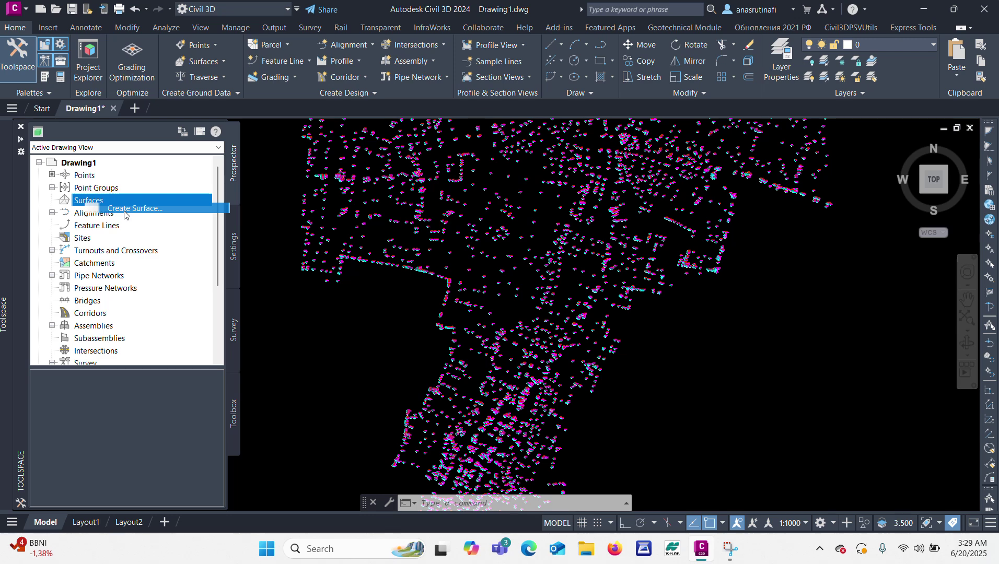
pyautogui.click(409, 134)
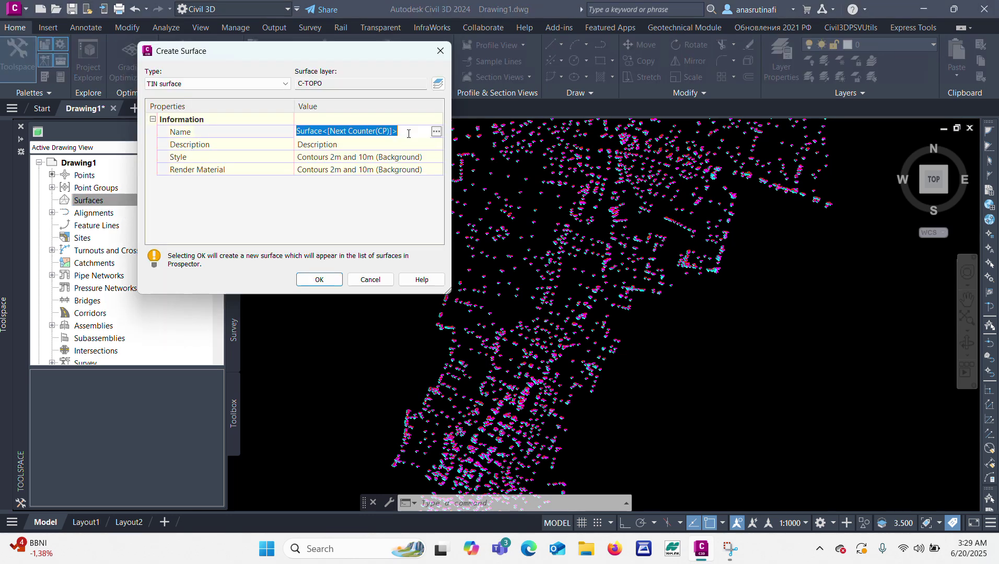
pyautogui.write('EXISTING')
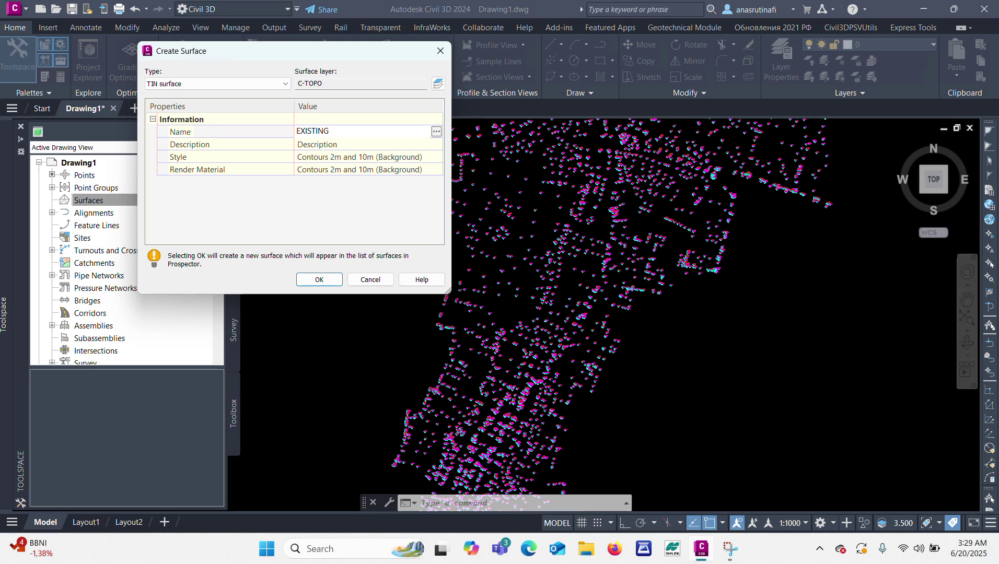
pyautogui.write(' KAWASAN')
# Copy the Contours 1m and 5m (Background) surface style for the new surface and name the copy CONTUR EXISTING.
pyautogui.click(433, 159)
pyautogui.click(437, 157)
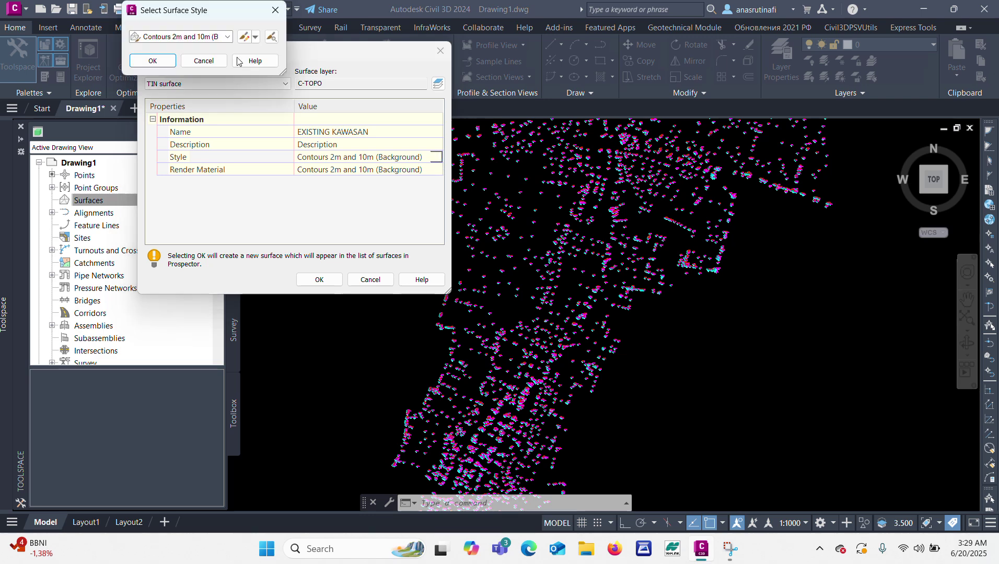
pyautogui.click(228, 37)
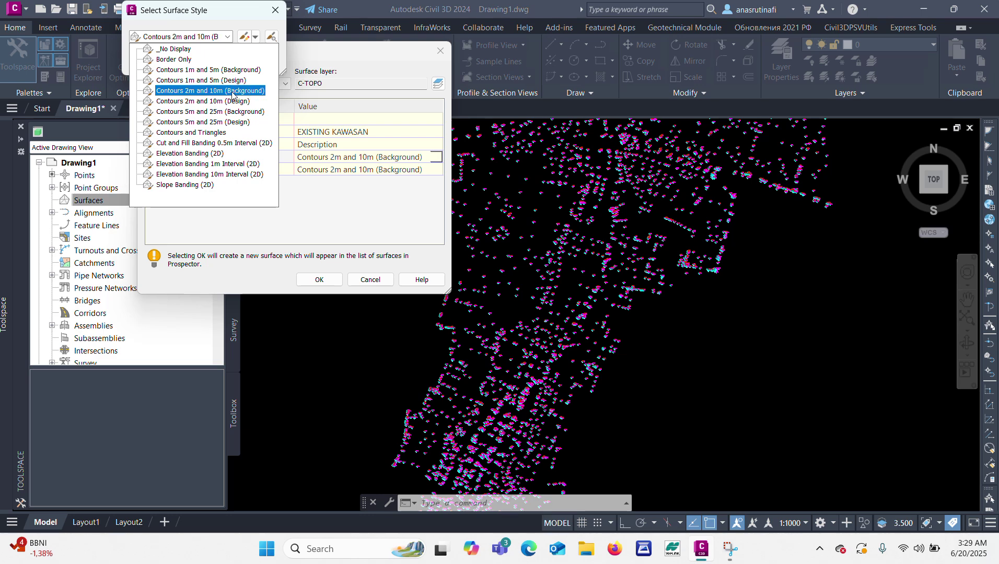
pyautogui.click(233, 70)
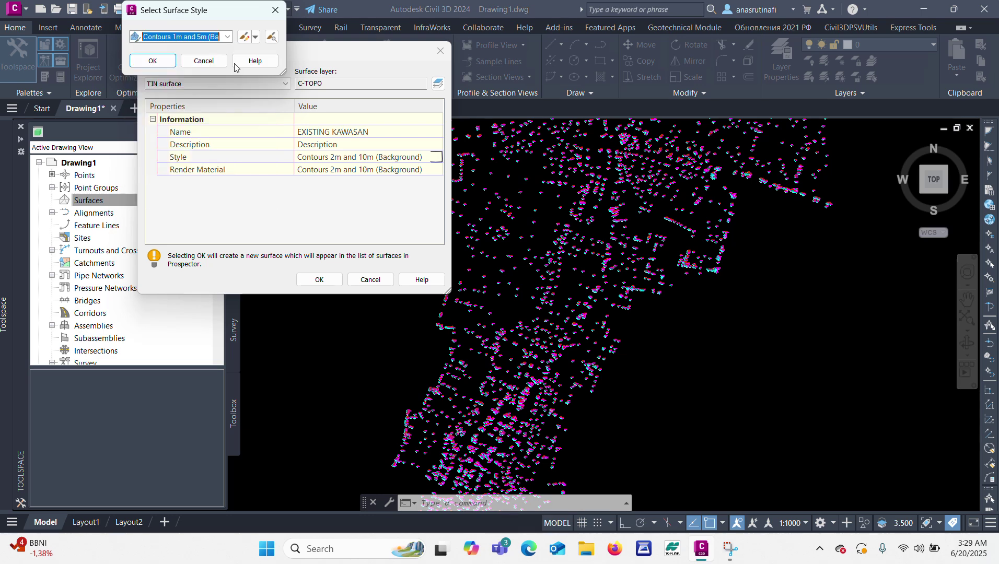
pyautogui.click(251, 39)
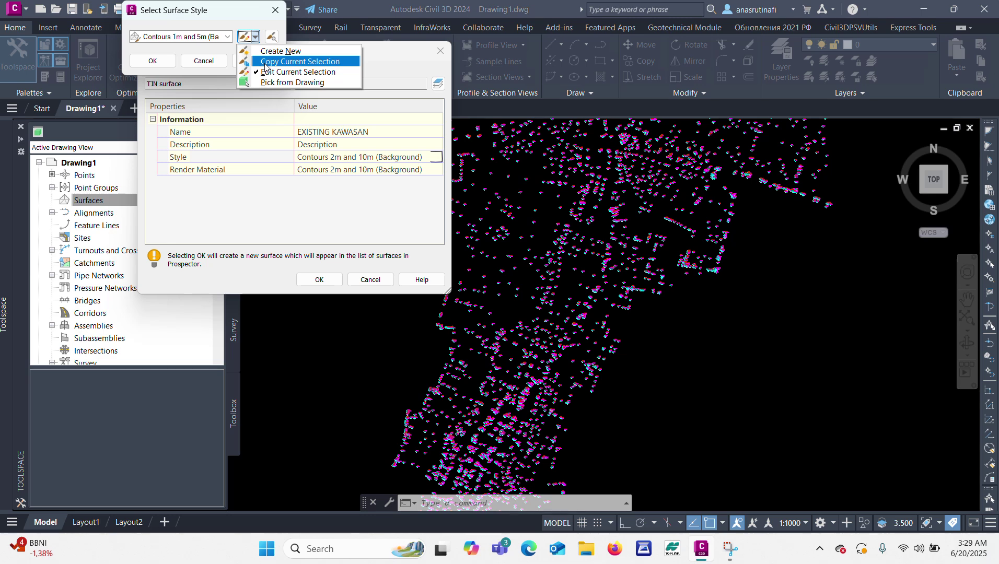
pyautogui.click(265, 63)
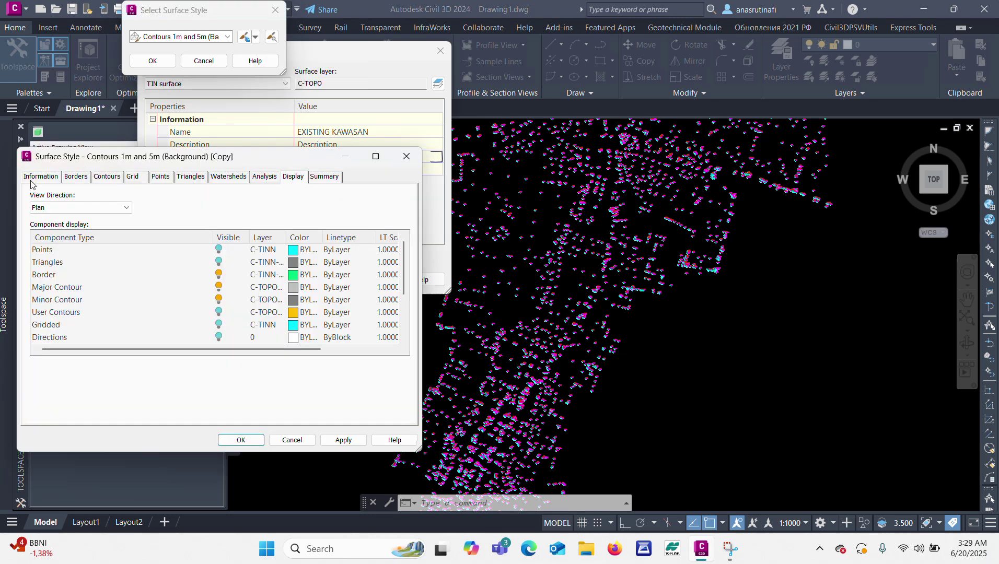
pyautogui.click(35, 178)
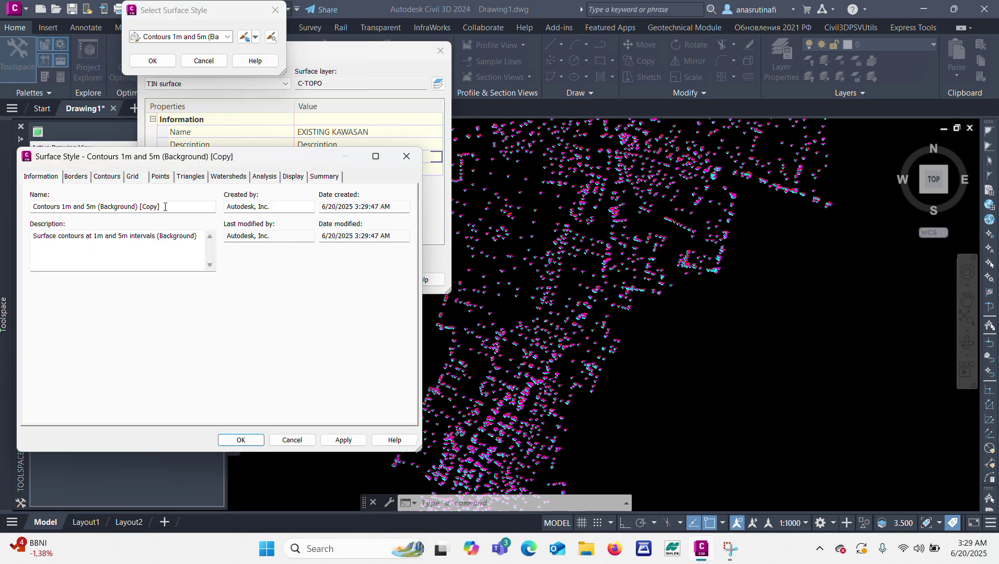
pyautogui.moveTo(165, 207); pyautogui.dragTo(26, 217)
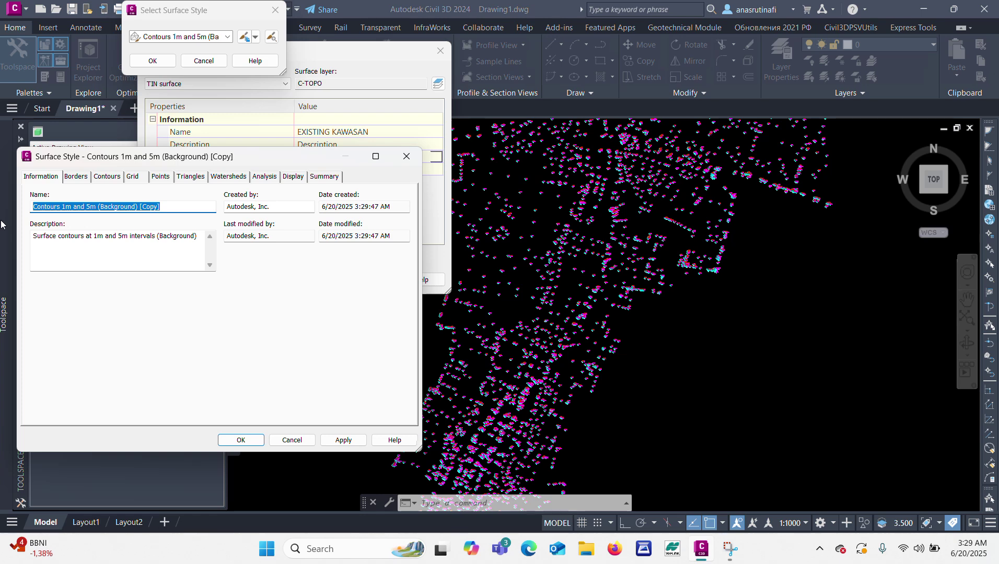
pyautogui.write('CONTUR EXISTING')
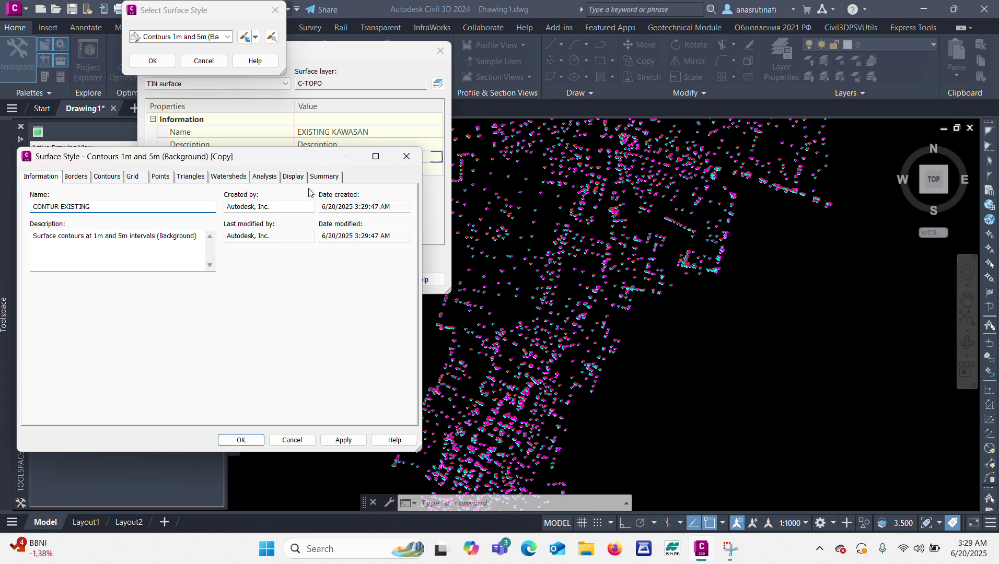
# Set the Major Contour display colour of the CONTUR EXISTING style to 251.
pyautogui.click(294, 178)
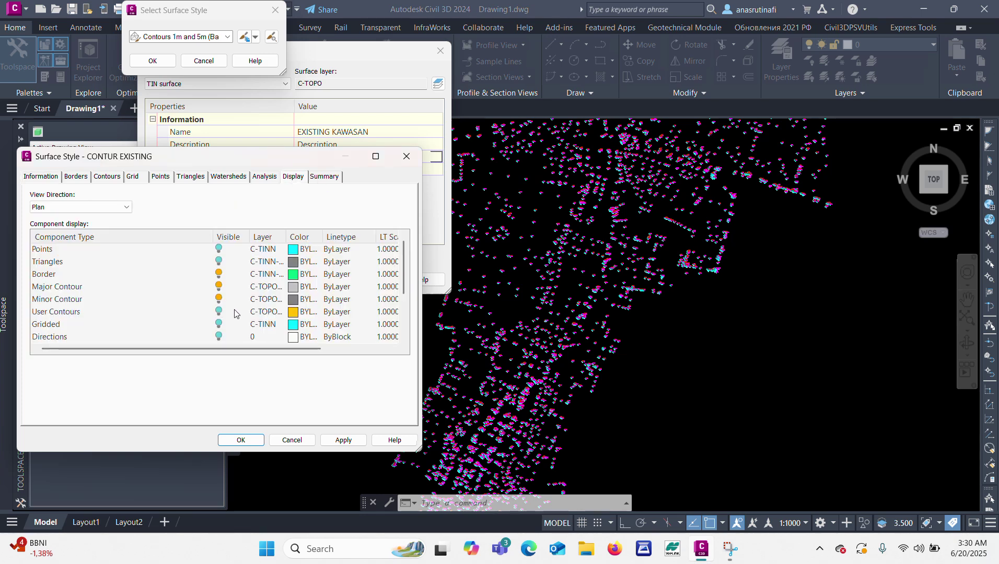
pyautogui.click(293, 292)
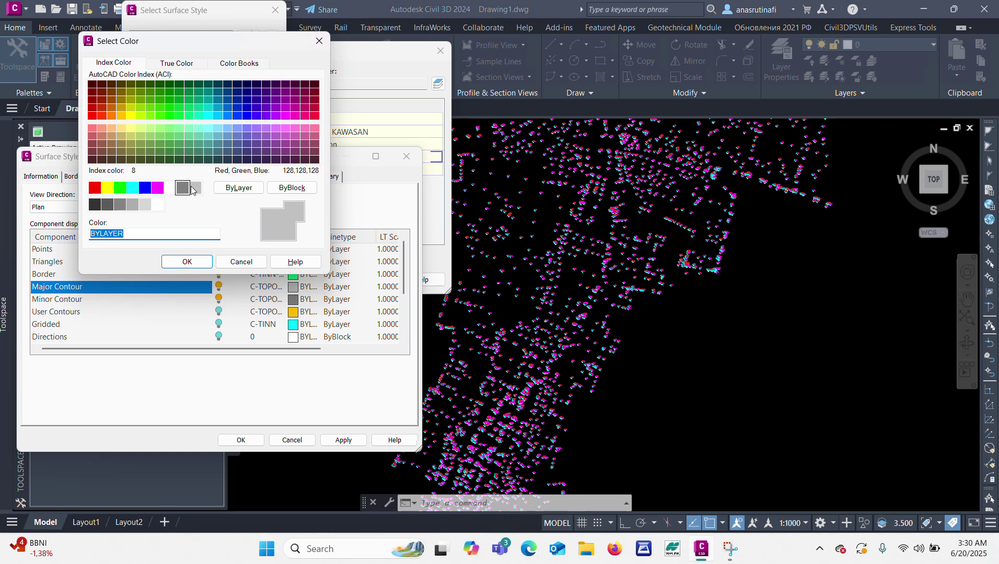
pyautogui.click(109, 207)
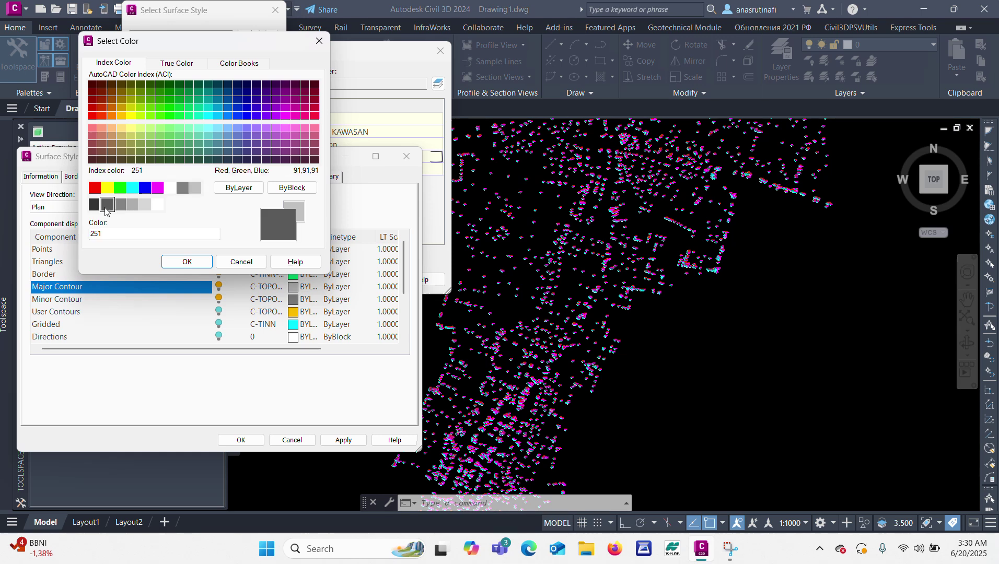
pyautogui.click(175, 260)
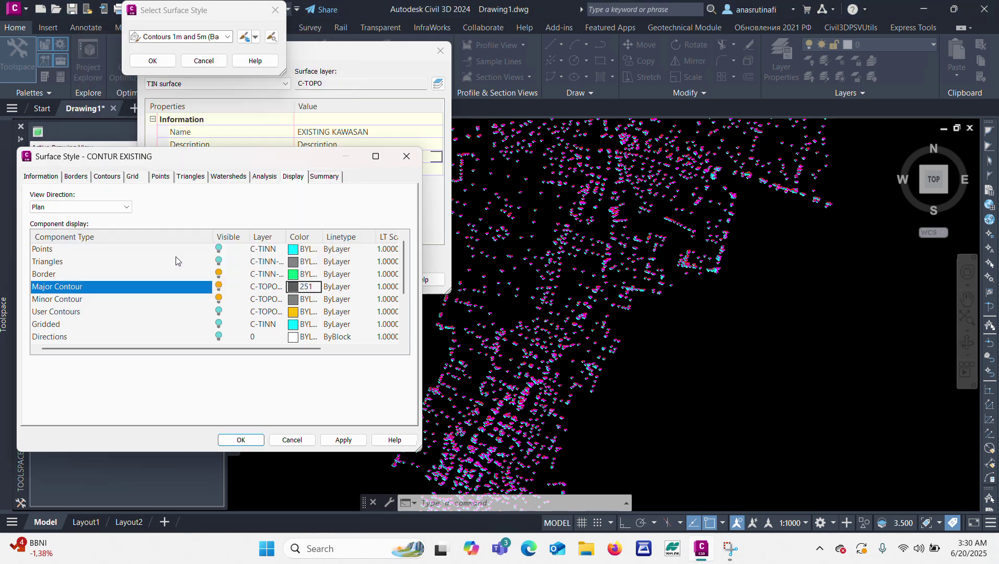
# Set the Major Contour linetype of the CONTUR EXISTING style to DASHED.
pyautogui.moveTo(245, 351); pyautogui.dragTo(345, 355)
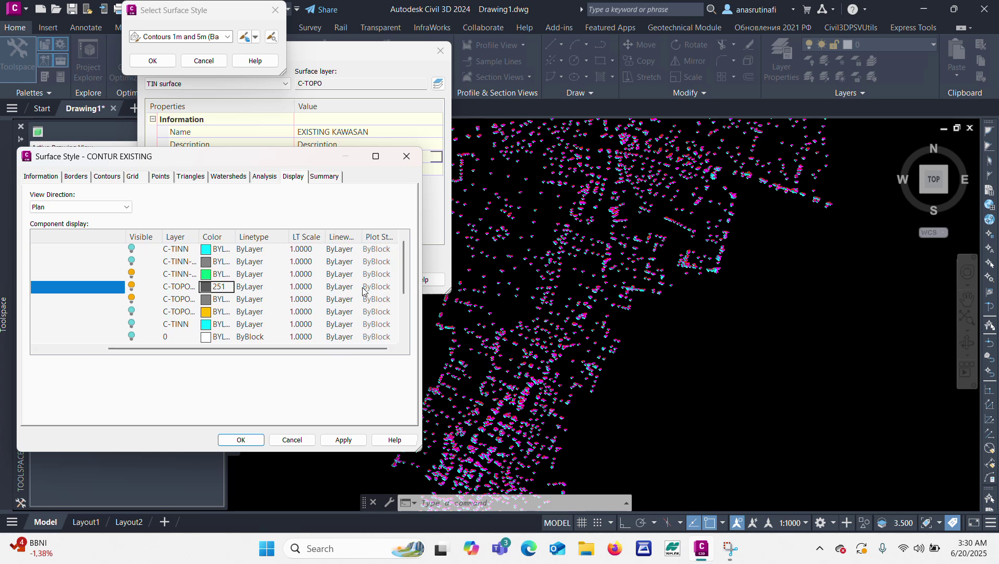
pyautogui.click(255, 288)
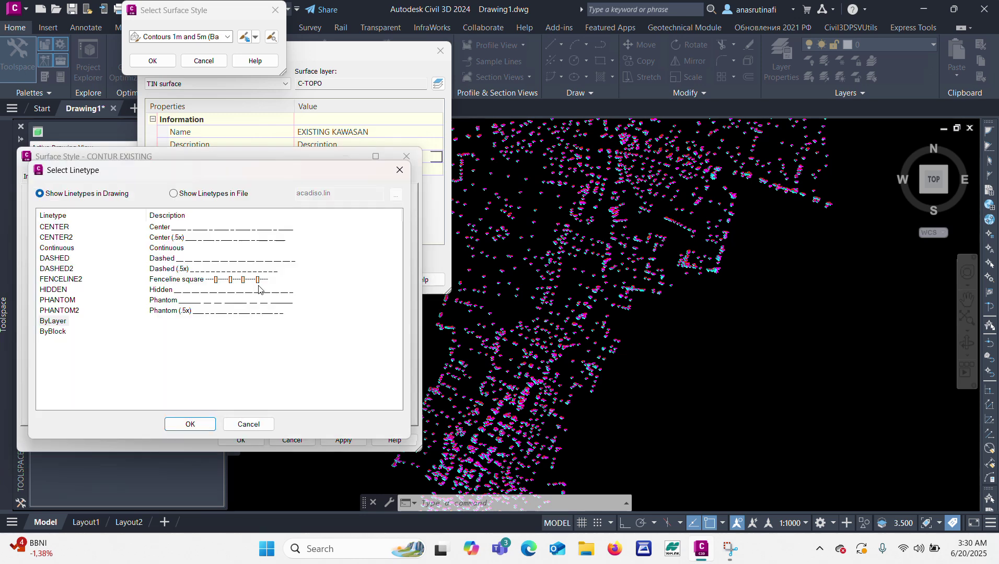
pyautogui.click(166, 264)
pyautogui.click(51, 259)
pyautogui.click(192, 424)
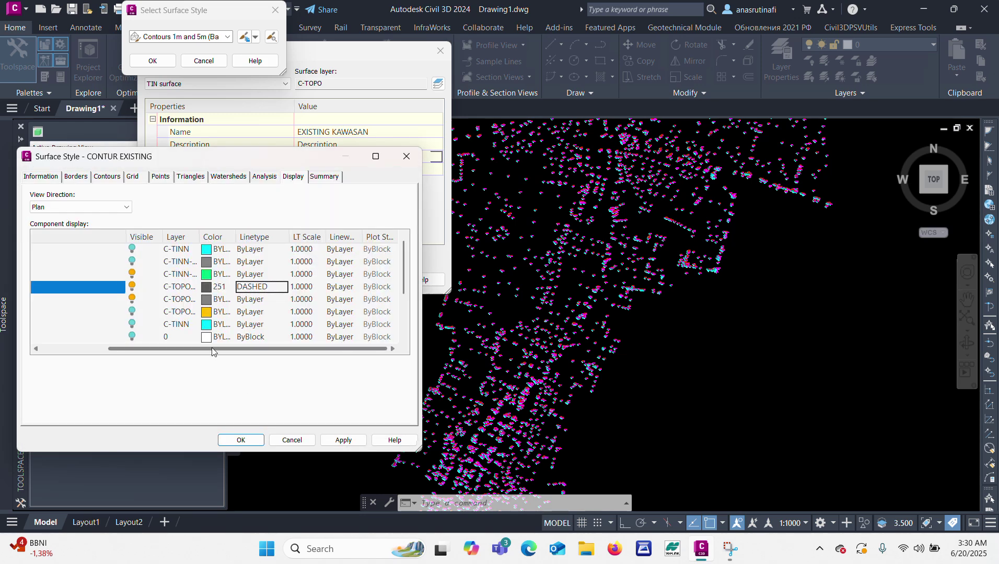
# Set the Minor Contour component of the CONTUR EXISTING style to colour 14 and linetype DASHED.
pyautogui.moveTo(213, 348); pyautogui.dragTo(122, 346)
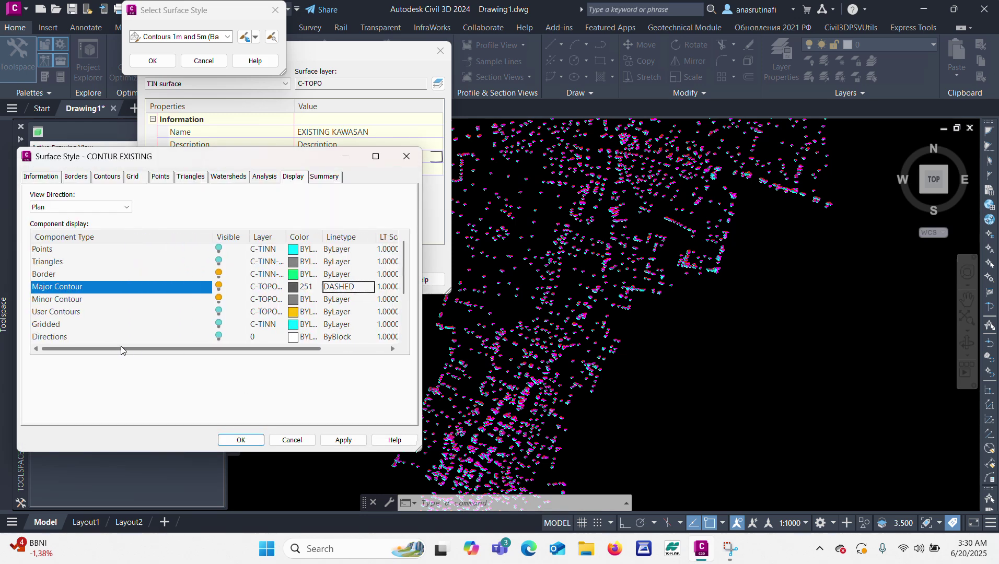
pyautogui.click(294, 302)
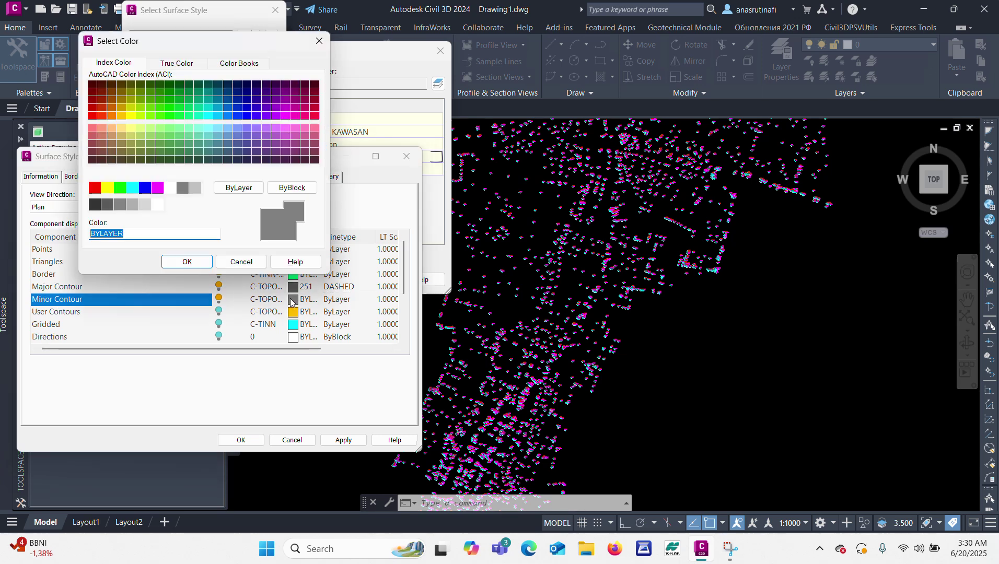
pyautogui.click(102, 93)
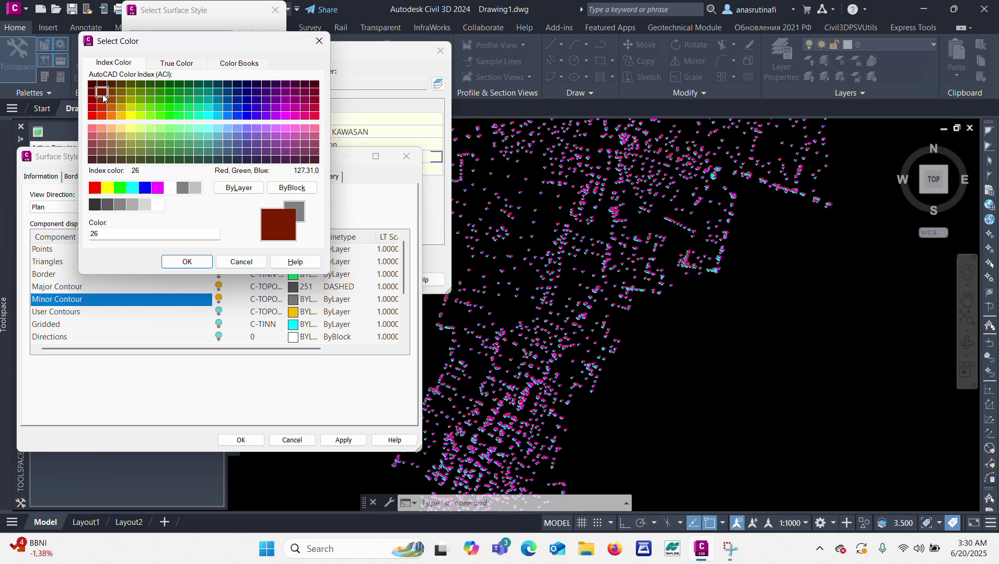
pyautogui.click(93, 92)
pyautogui.click(93, 103)
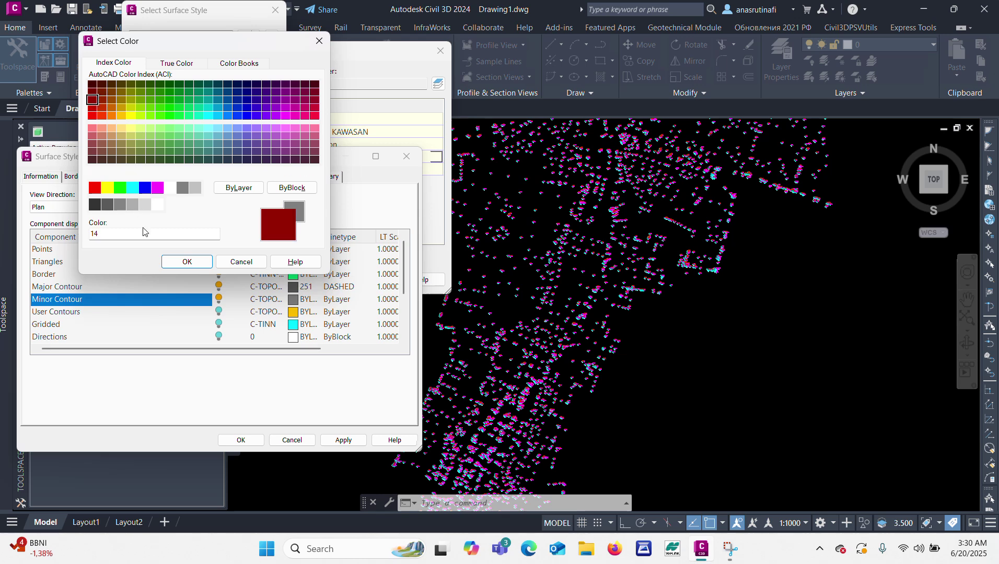
pyautogui.click(186, 263)
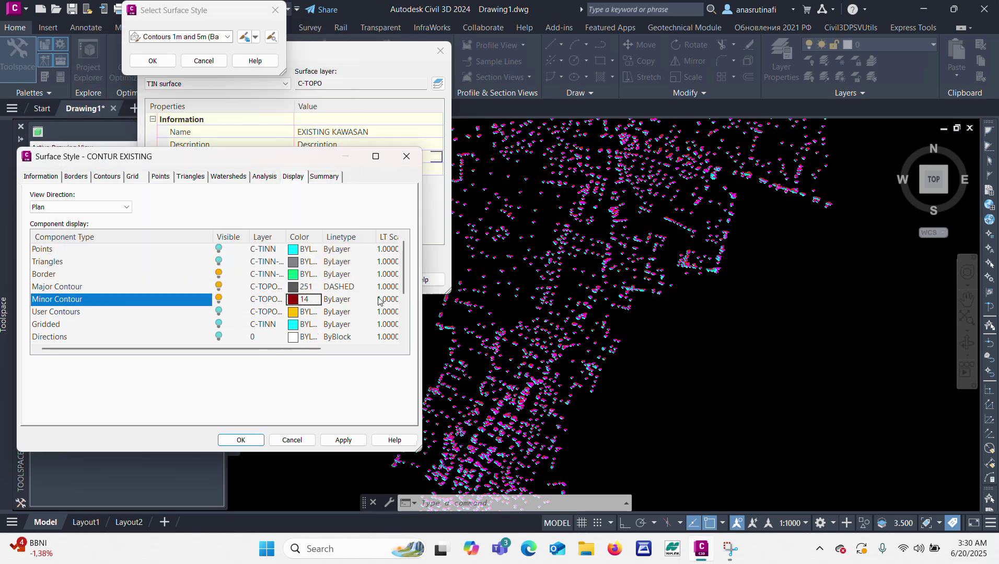
pyautogui.click(338, 302)
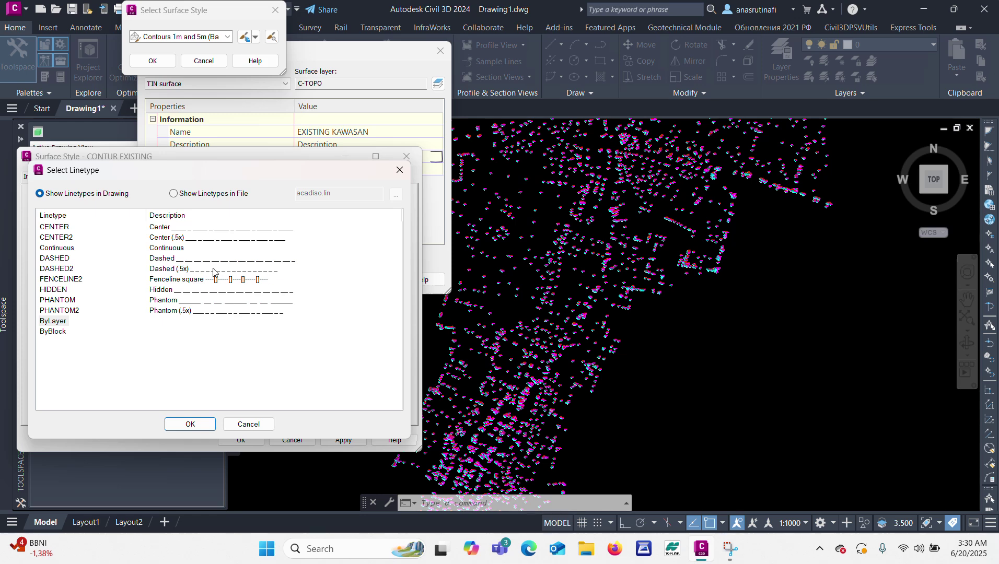
pyautogui.click(53, 260)
pyautogui.click(175, 425)
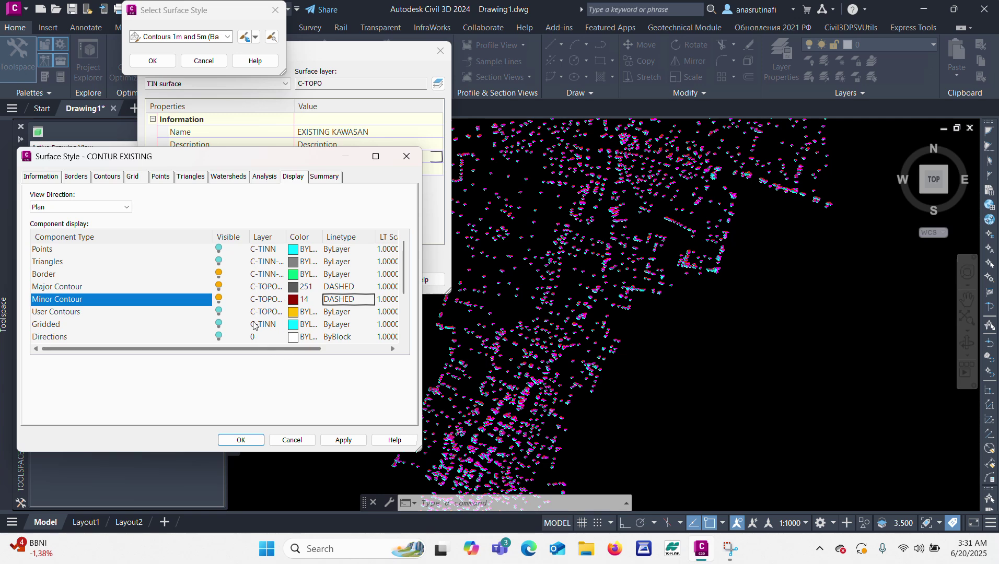
# Set the Border display colour to blue, save the CONTUR EXISTING style and assign it to the new surface.
pyautogui.click(291, 274)
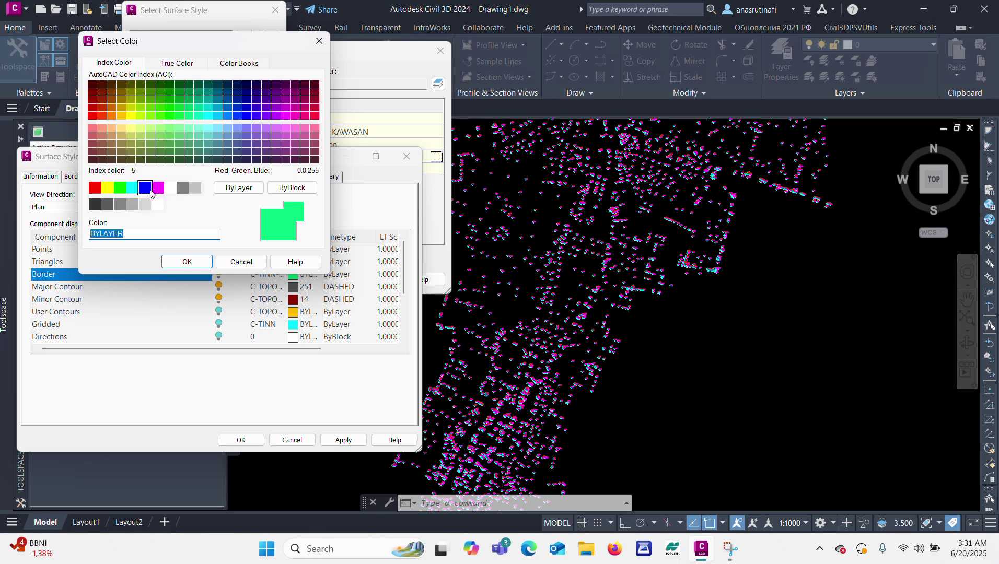
pyautogui.click(146, 188)
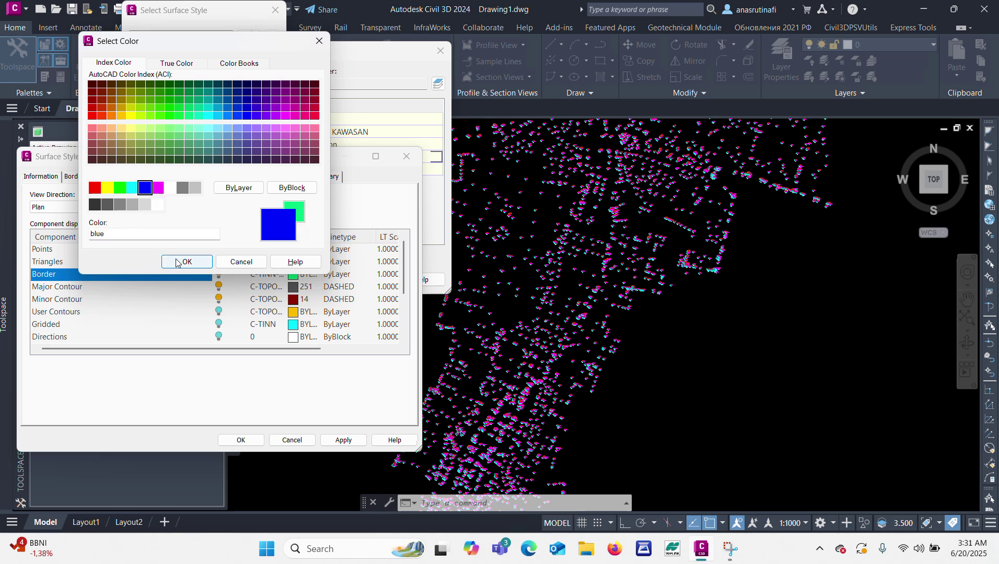
pyautogui.click(187, 262)
pyautogui.click(241, 440)
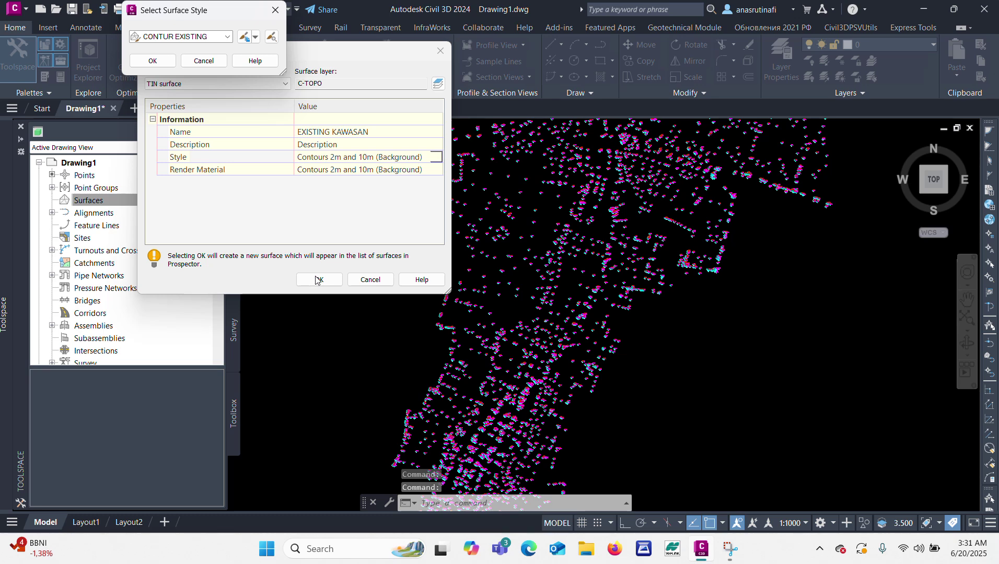
pyautogui.click(153, 60)
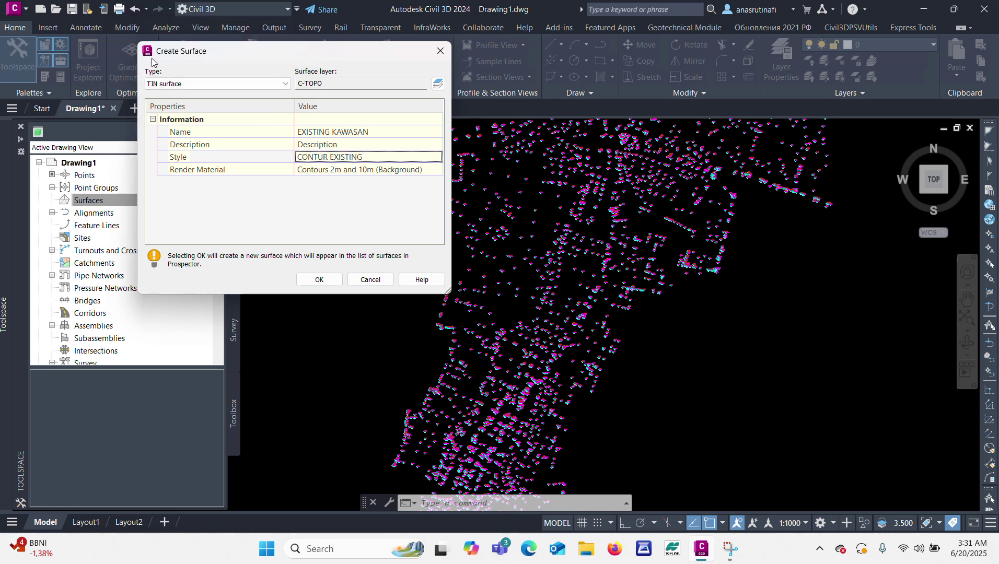
# Set the surface's render material to ByLayer and create the EXISTING KAWASAN surface.
pyautogui.click(403, 170)
pyautogui.click(437, 170)
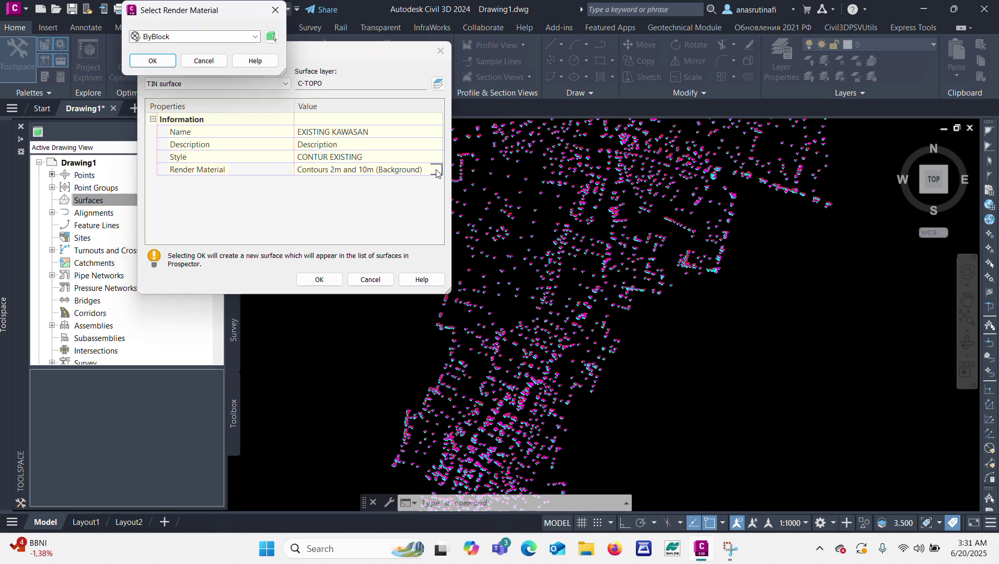
pyautogui.click(202, 37)
pyautogui.click(159, 56)
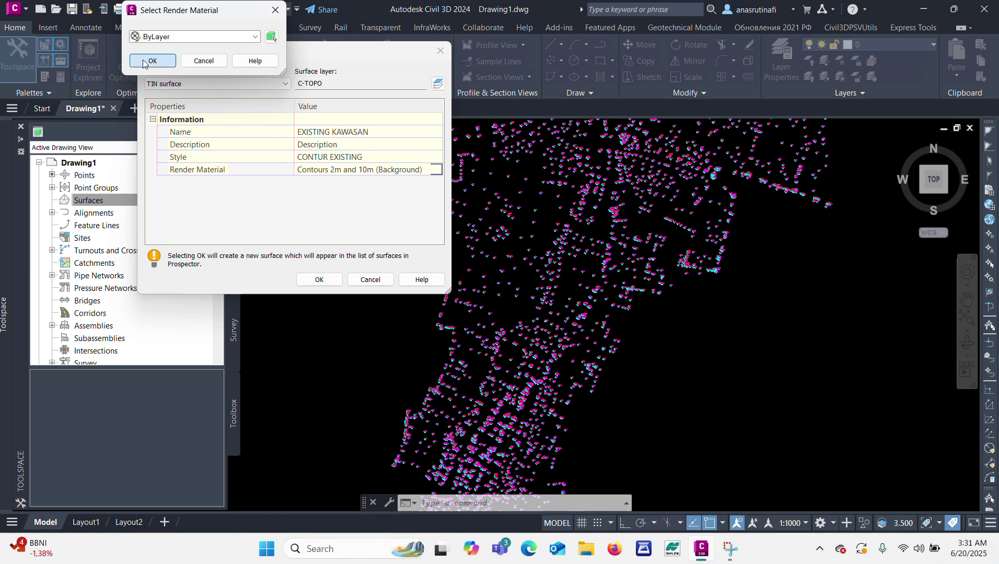
pyautogui.click(146, 62)
pyautogui.click(319, 281)
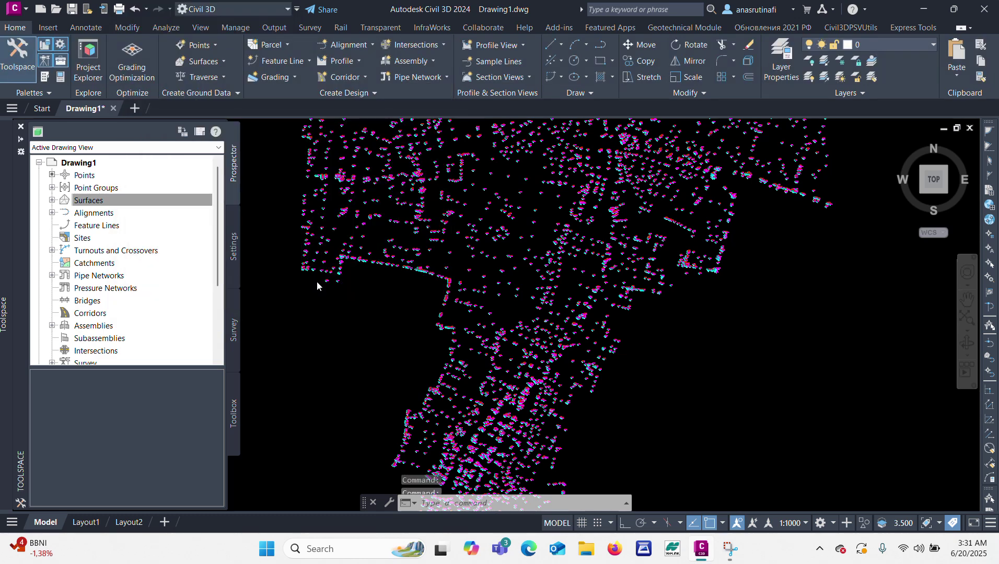
# Add the DATA EXISTING point group to the definition of the EXISTING KAWASAN surface.
pyautogui.click(52, 201)
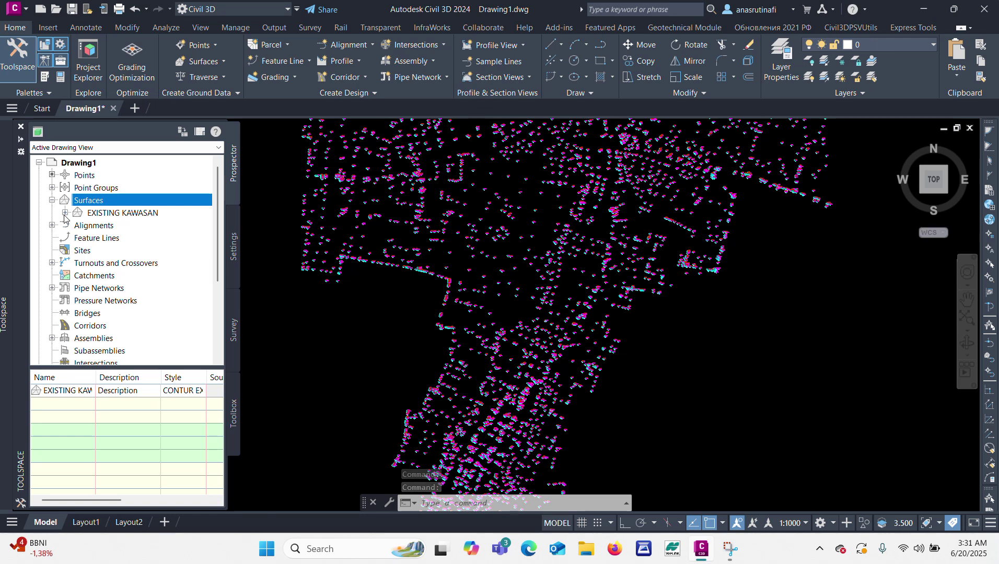
pyautogui.click(65, 213)
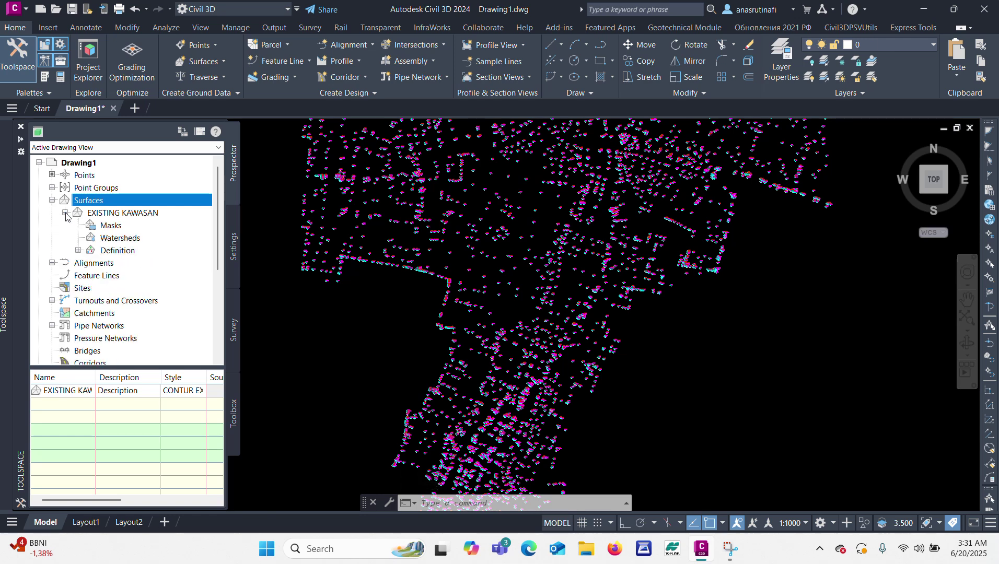
pyautogui.click(78, 252)
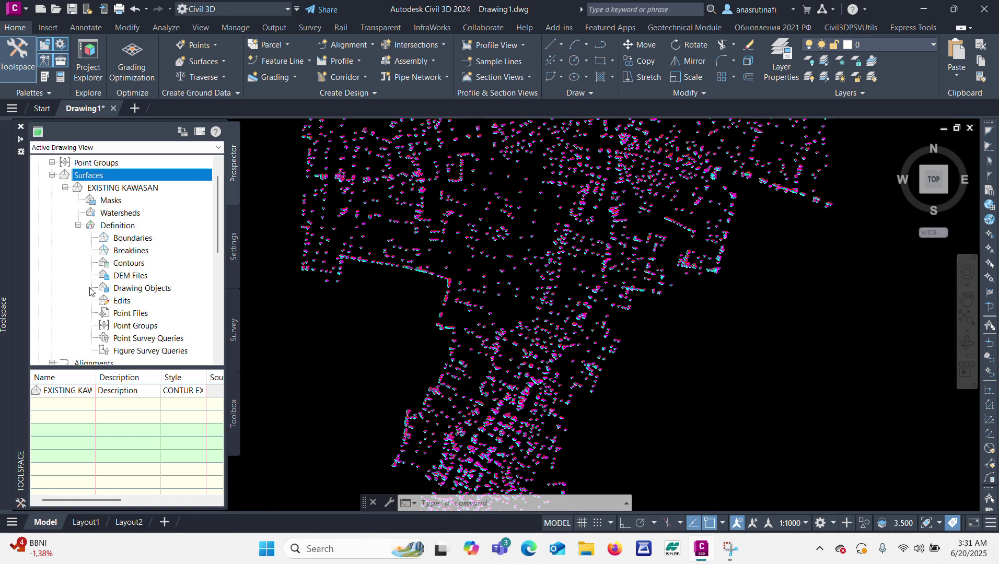
pyautogui.rightClick(136, 330)
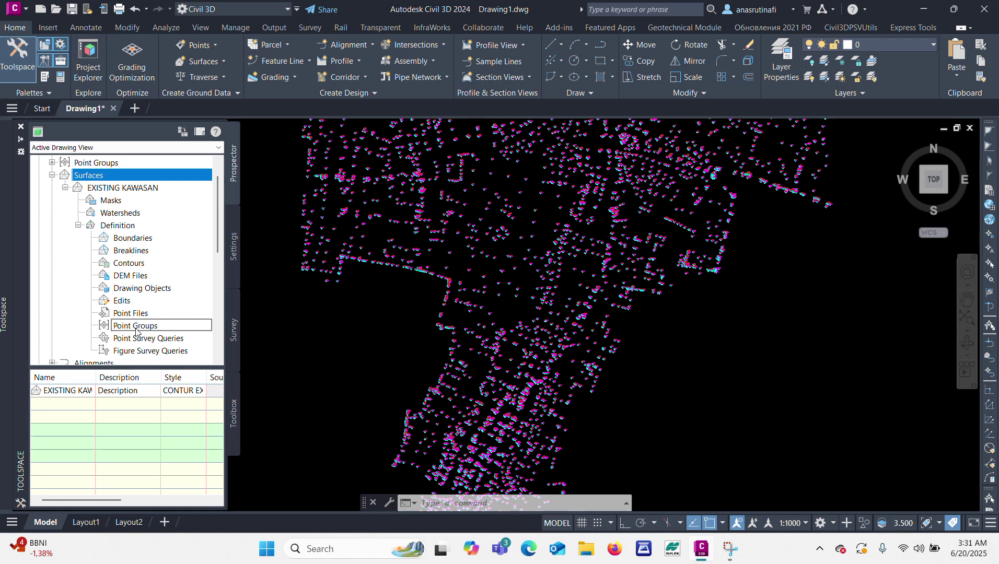
pyautogui.click(167, 336)
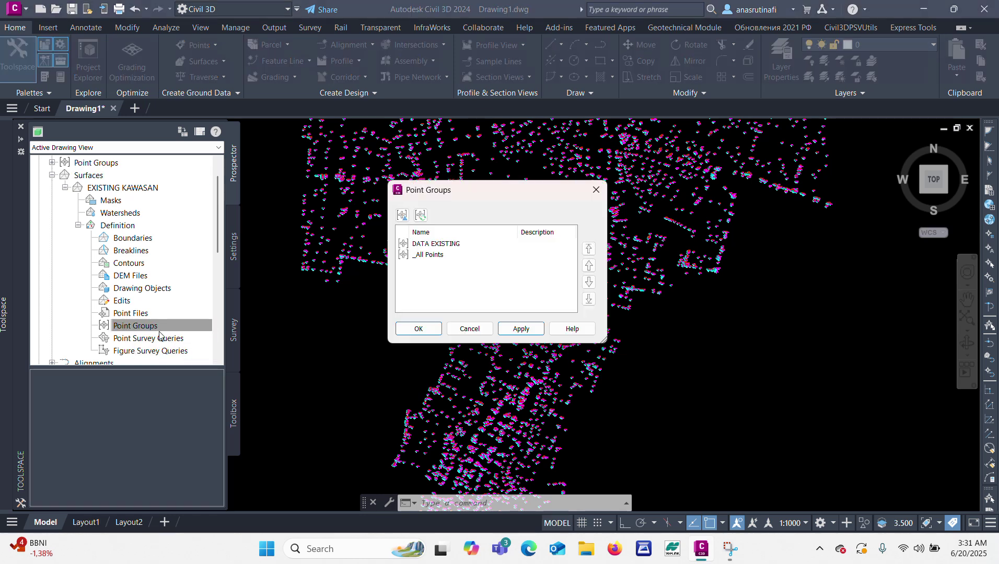
pyautogui.click(427, 246)
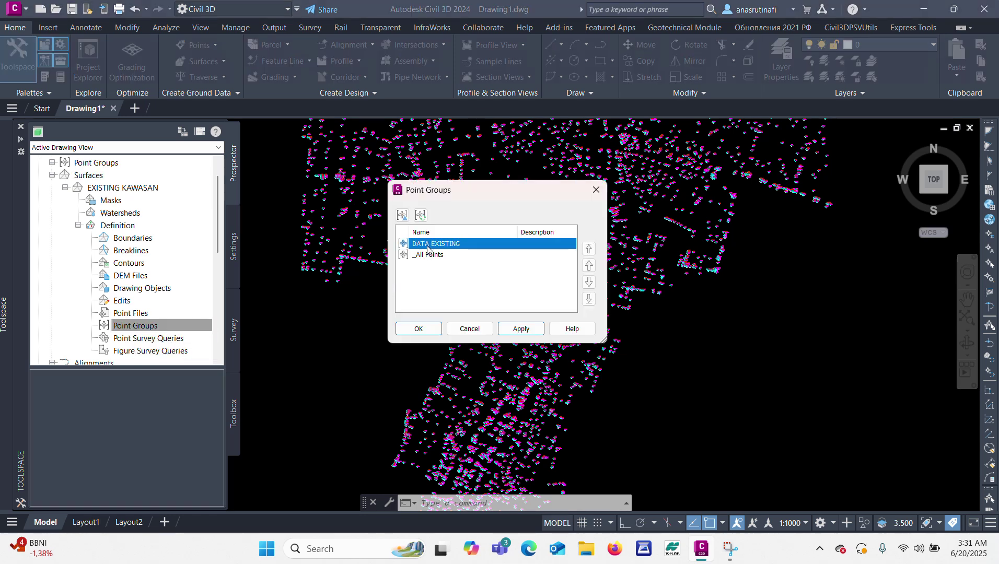
pyautogui.click(517, 331)
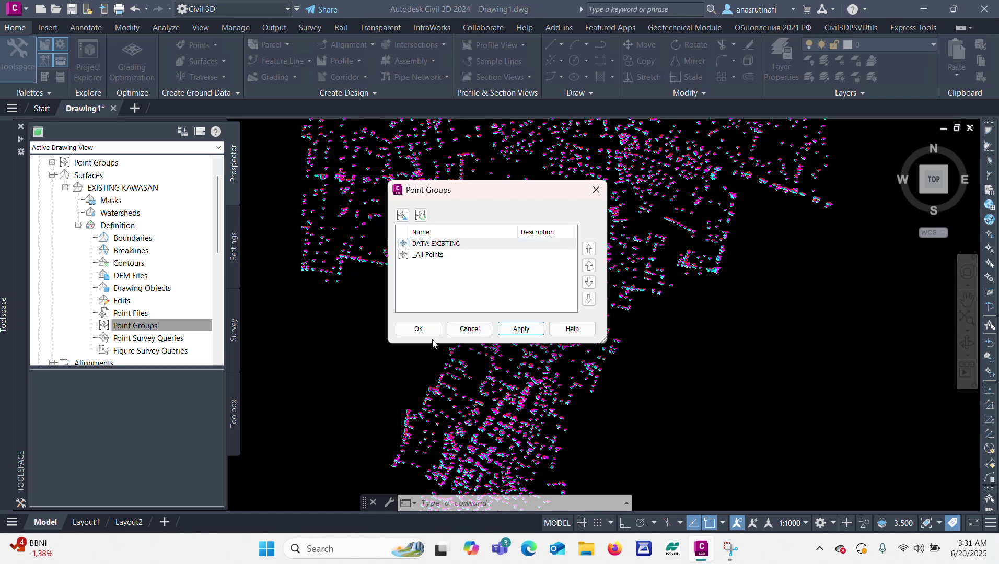
pyautogui.click(420, 330)
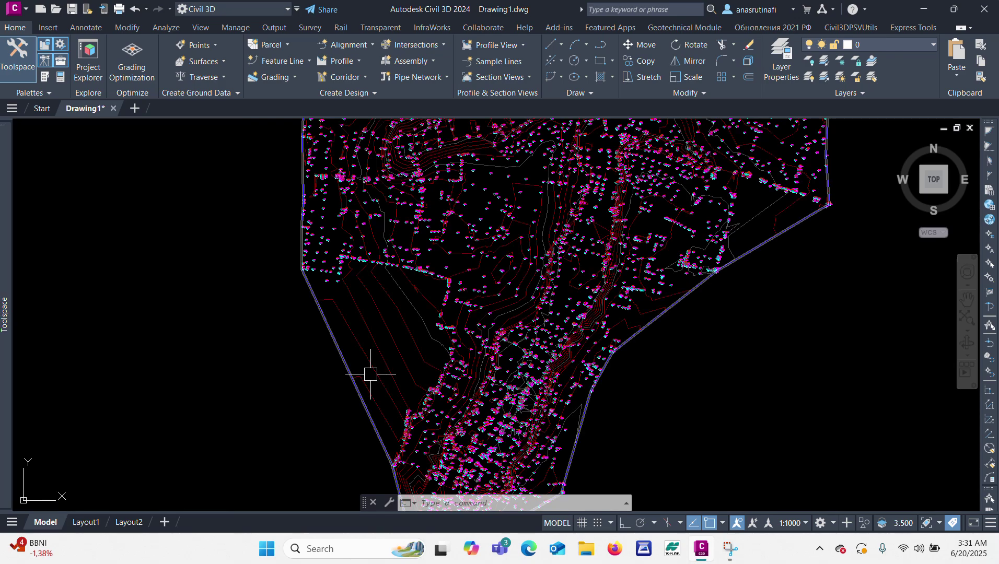
# Examine the generated contours and surface border across the whole site and up close between the survey points.
pyautogui.scroll(5, 500, 286)
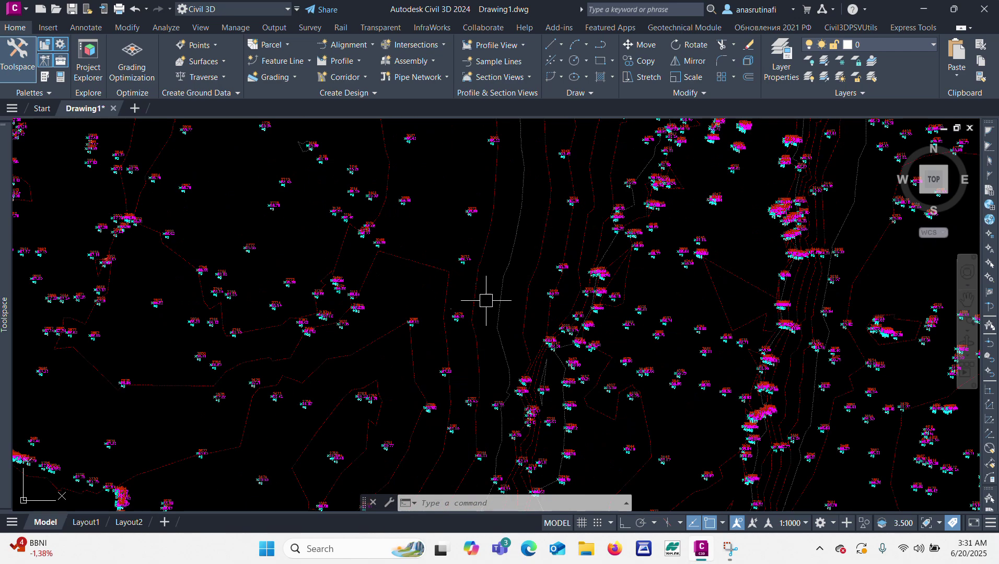
pyautogui.scroll(-8, 486, 324)
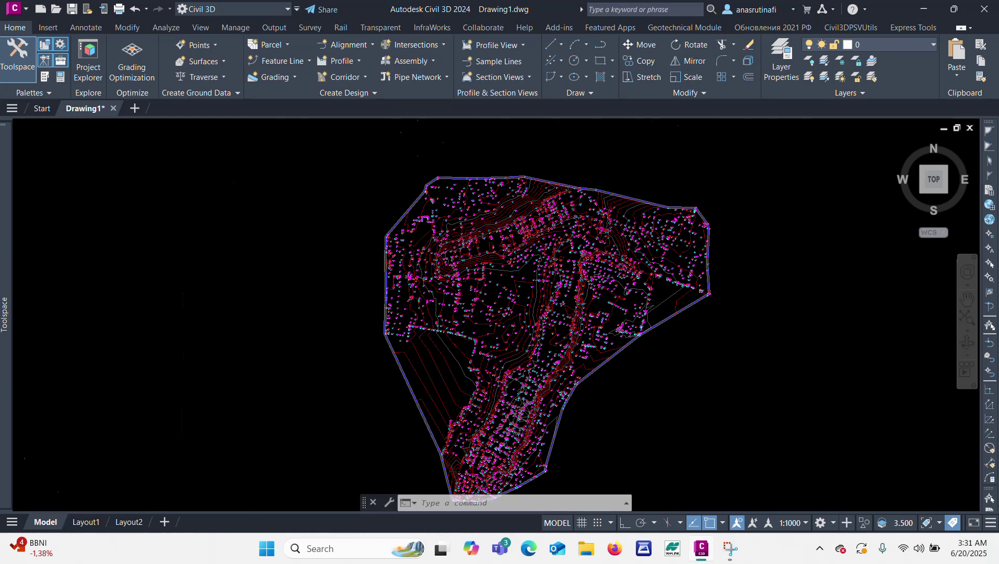
pyautogui.scroll(4, 520, 235)
pyautogui.scroll(-2, 473, 270)
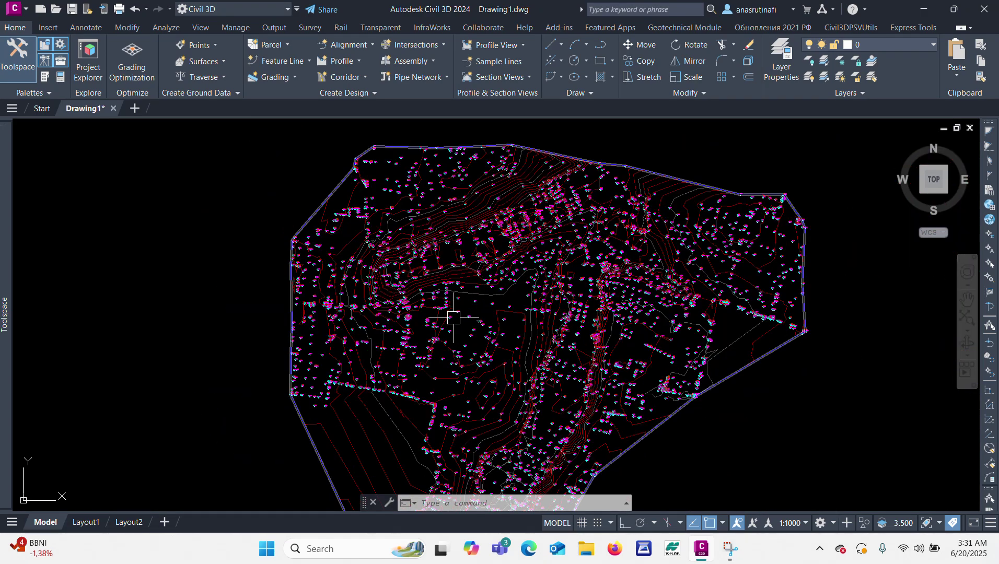
pyautogui.scroll(3, 438, 366)
pyautogui.scroll(2, 468, 322)
pyautogui.scroll(-3, 468, 322)
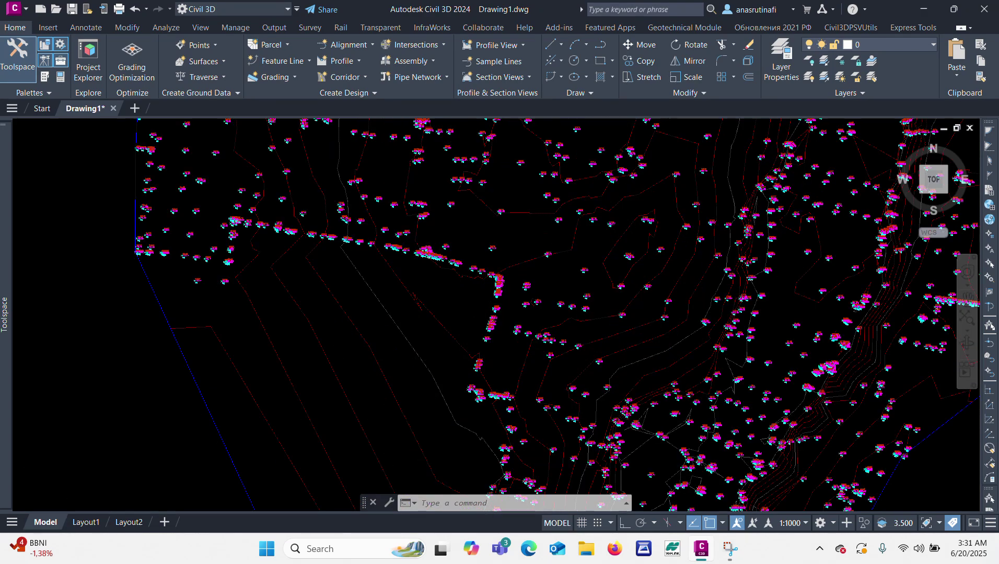
pyautogui.scroll(3, 519, 283)
pyautogui.scroll(2, 602, 301)
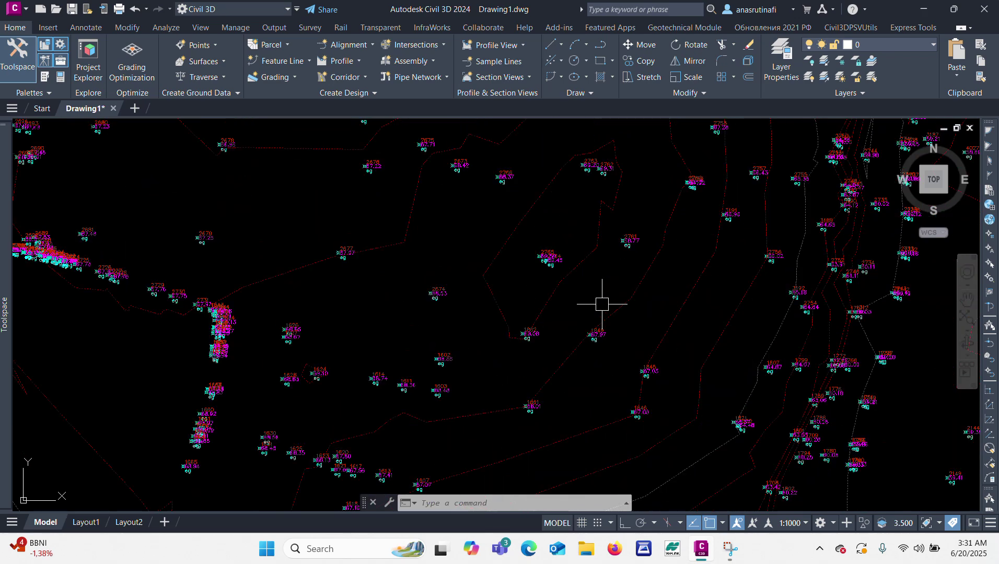
pyautogui.scroll(-4, 406, 346)
pyautogui.scroll(3, 400, 345)
# Edit the CONTUR EXISTING style from the EXISTING KAWASAN surface properties and set the Major Contour colour to 14.
pyautogui.click(400, 346)
pyautogui.click(200, 80)
pyautogui.click(211, 100)
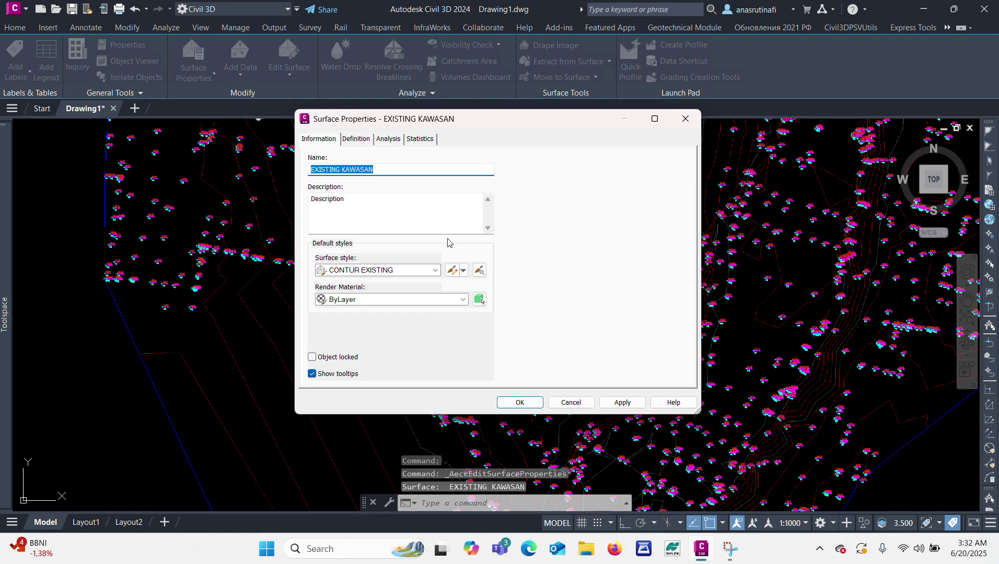
pyautogui.click(453, 271)
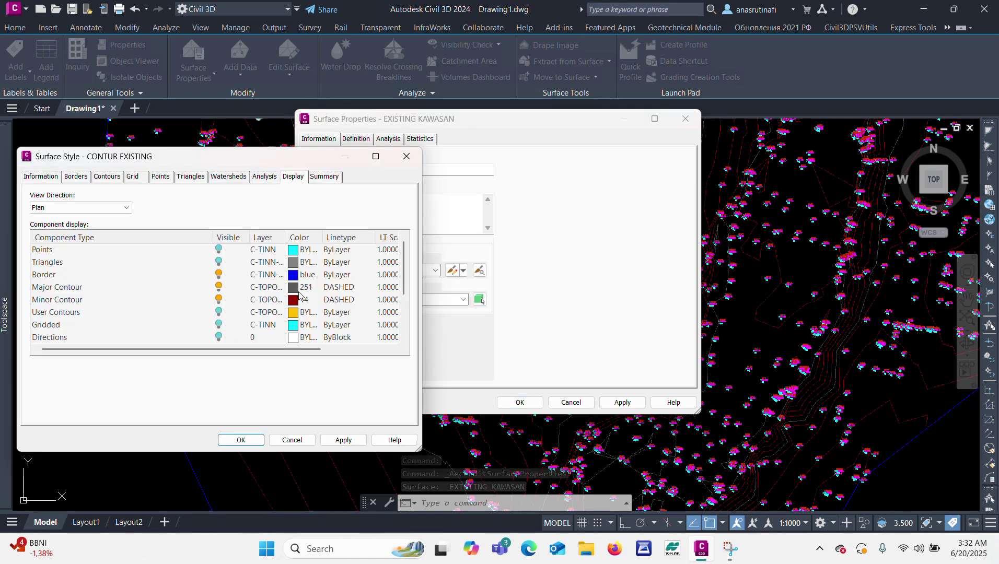
pyautogui.click(294, 288)
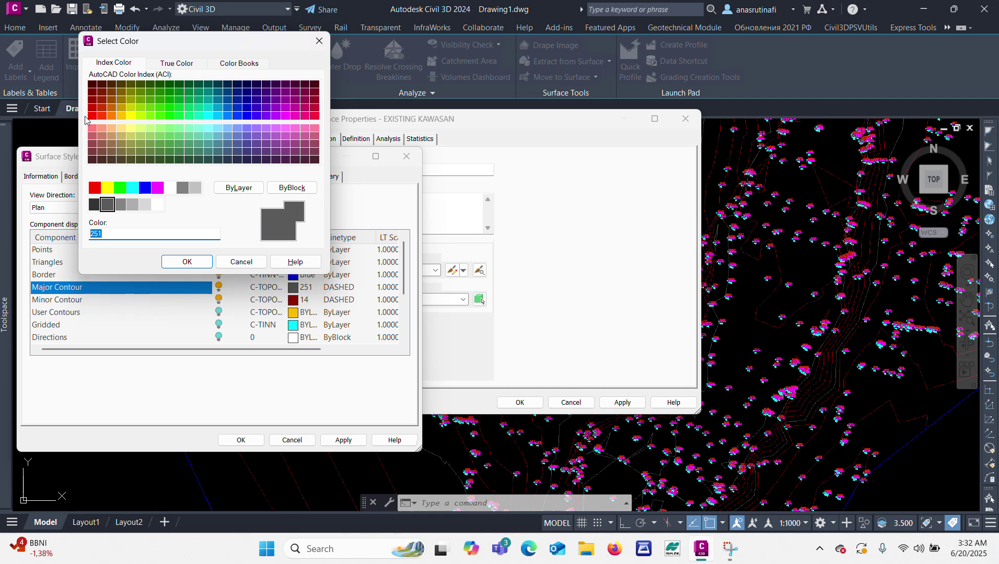
pyautogui.click(92, 102)
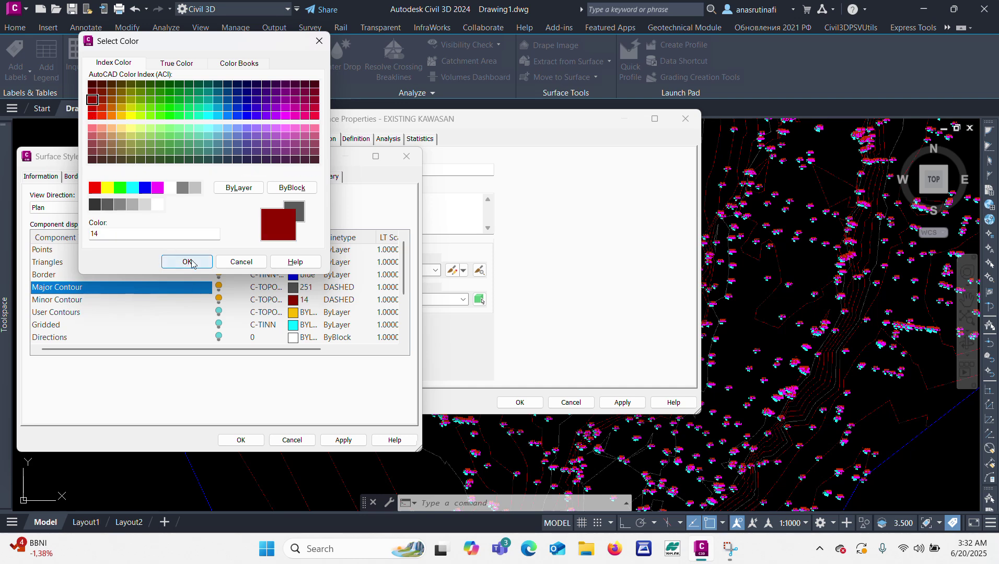
pyautogui.click(188, 261)
# Set the Minor Contour colour to 251 in the CONTUR EXISTING surface style.
pyautogui.click(292, 301)
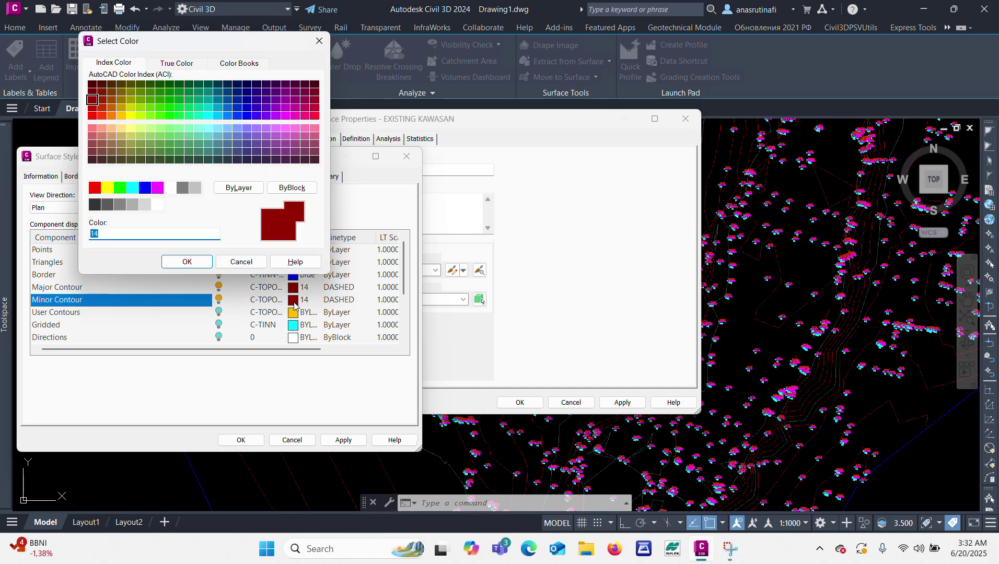
pyautogui.click(107, 204)
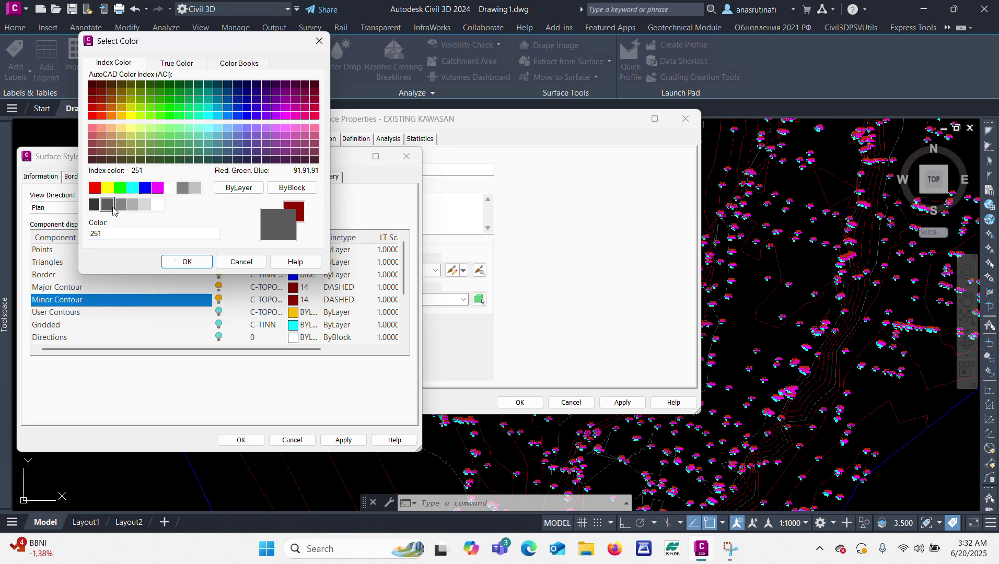
pyautogui.click(191, 260)
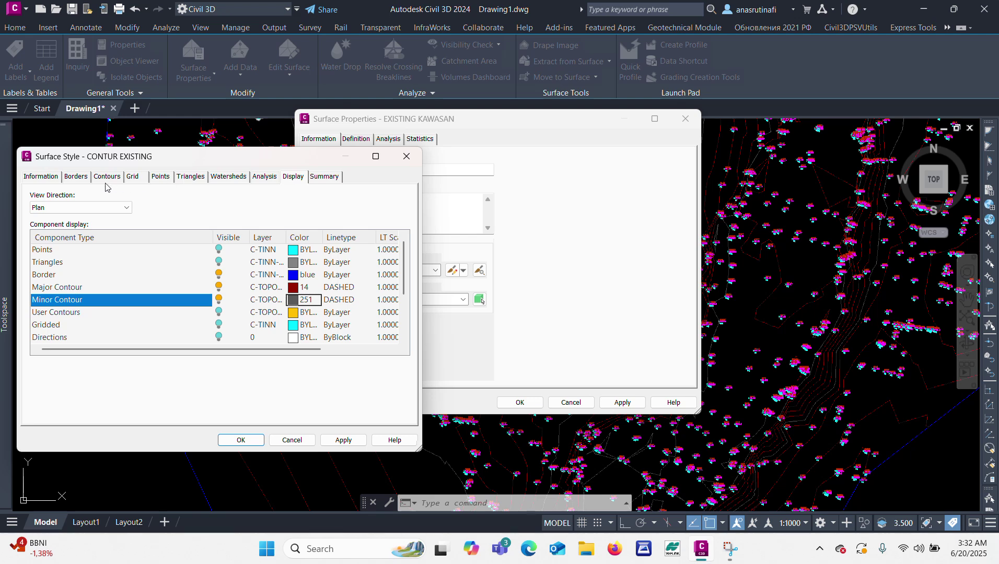
# Set the style's minor contour interval to 0.5 m.
pyautogui.click(105, 177)
pyautogui.click(38, 249)
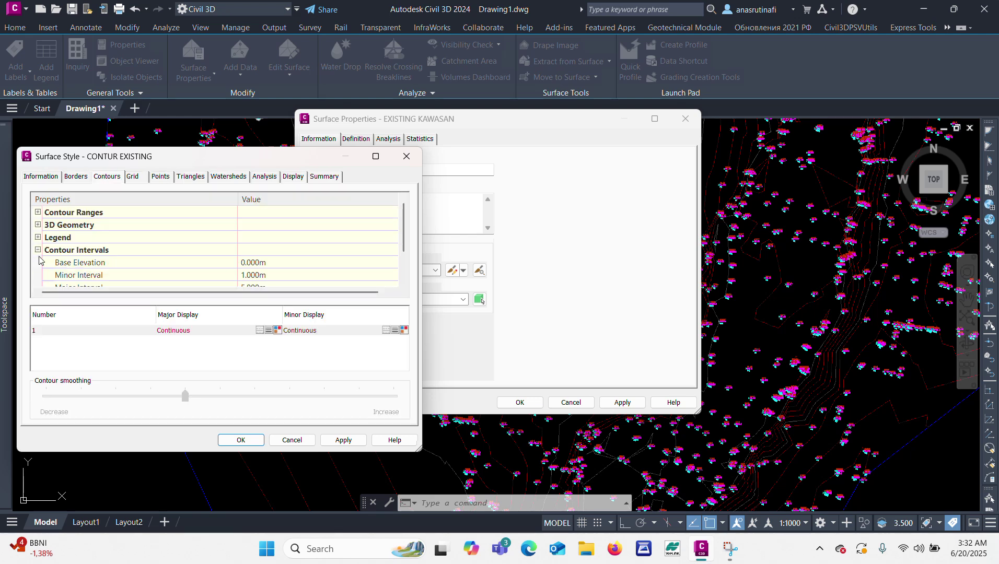
pyautogui.scroll(-1, 225, 266)
pyautogui.click(278, 238)
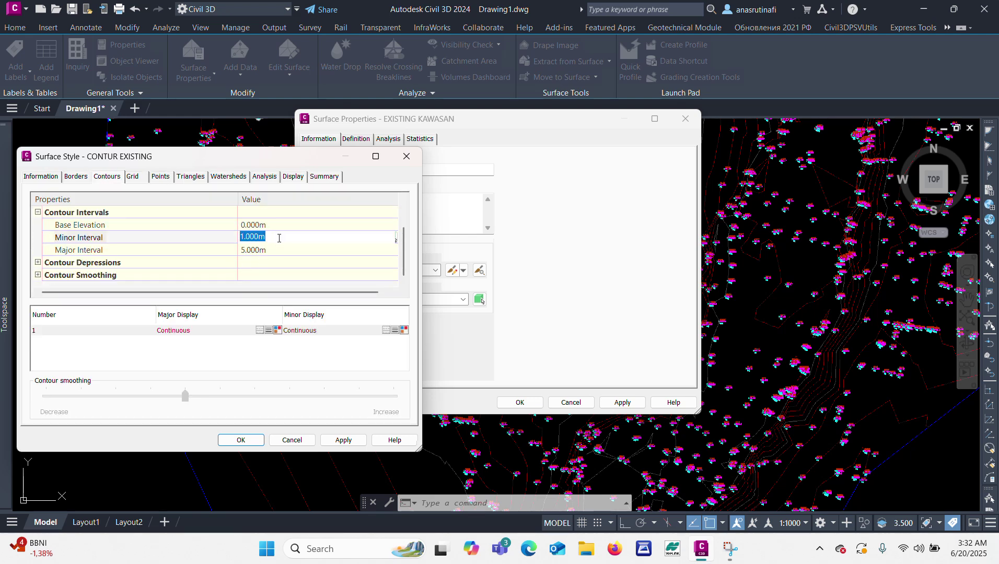
pyautogui.write('0.5')
pyautogui.click(106, 180)
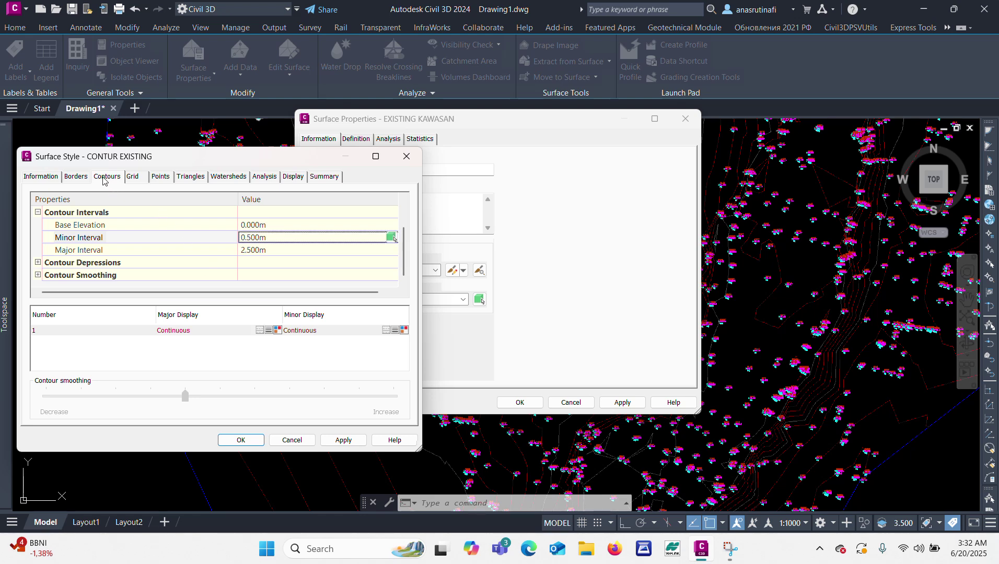
# Turn on the display of depression contours in the contour style by setting it to True.
pyautogui.click(38, 262)
pyautogui.scroll(-1, 130, 259)
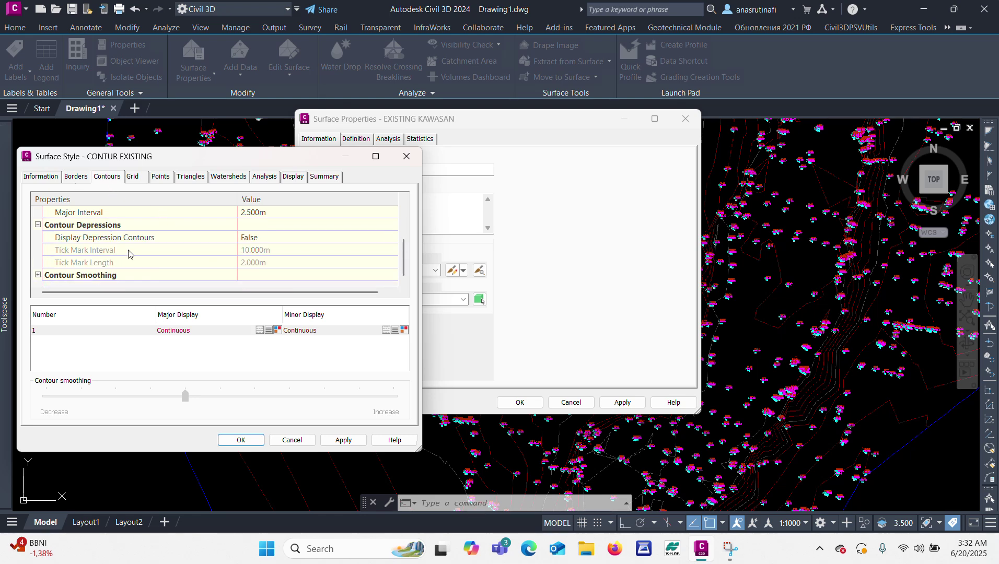
pyautogui.click(245, 238)
pyautogui.click(248, 238)
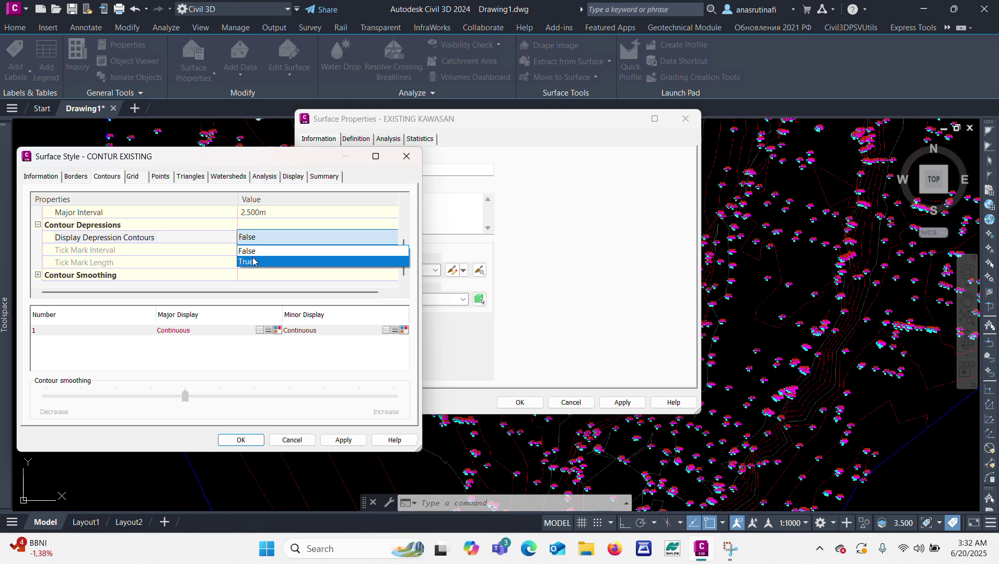
pyautogui.click(253, 262)
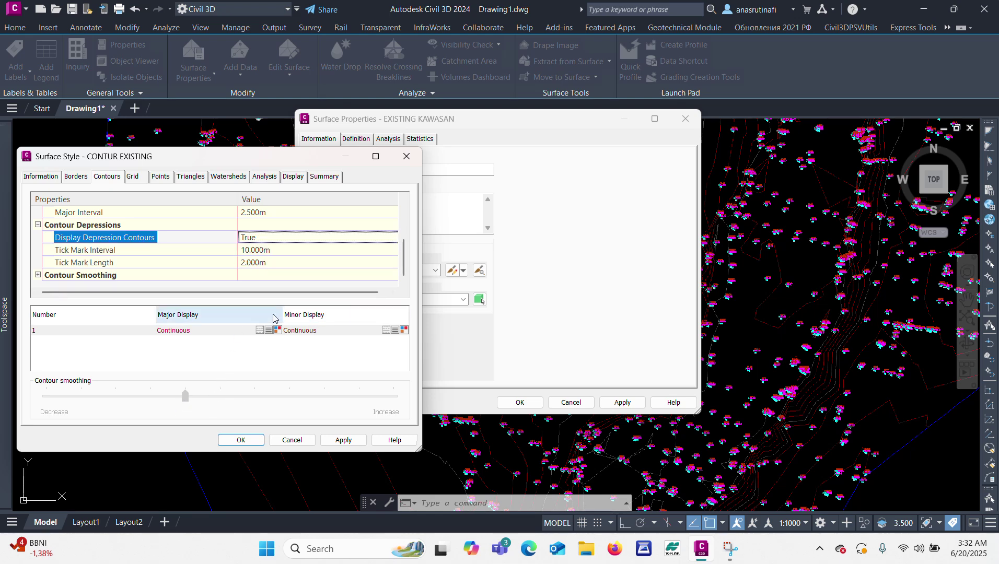
# Enable smooth contours, raise the contour smoothing to about 70% of its range, and apply the style to the EXISTING KAWASAN surface.
pyautogui.click(37, 275)
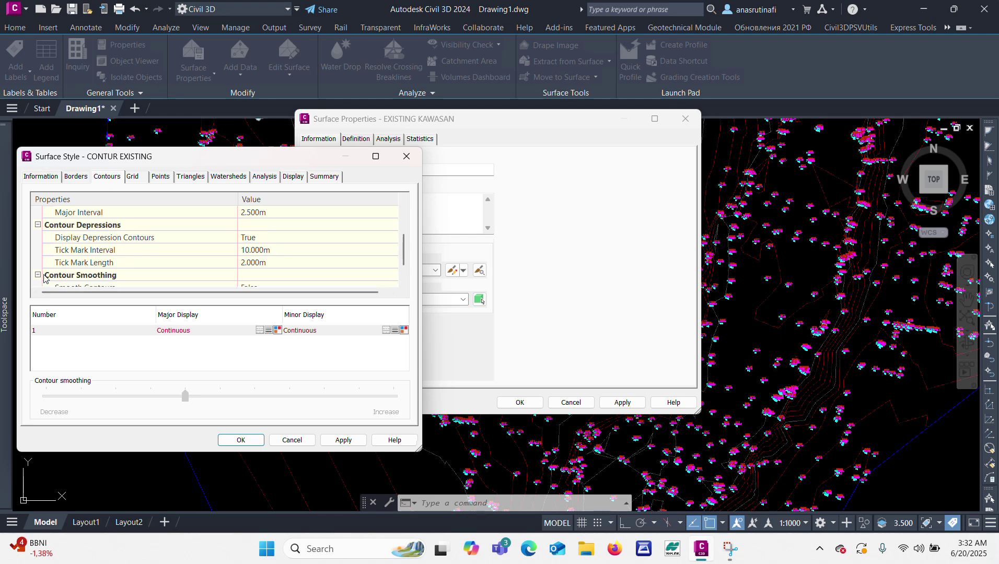
pyautogui.scroll(-1, 251, 249)
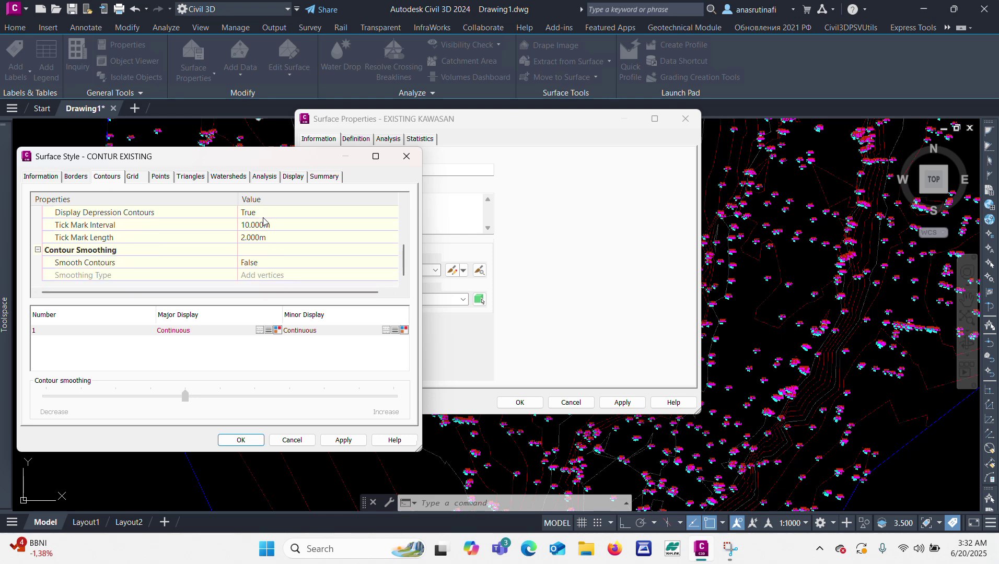
pyautogui.click(268, 263)
pyautogui.scroll(1, 268, 269)
pyautogui.scroll(-1, 261, 267)
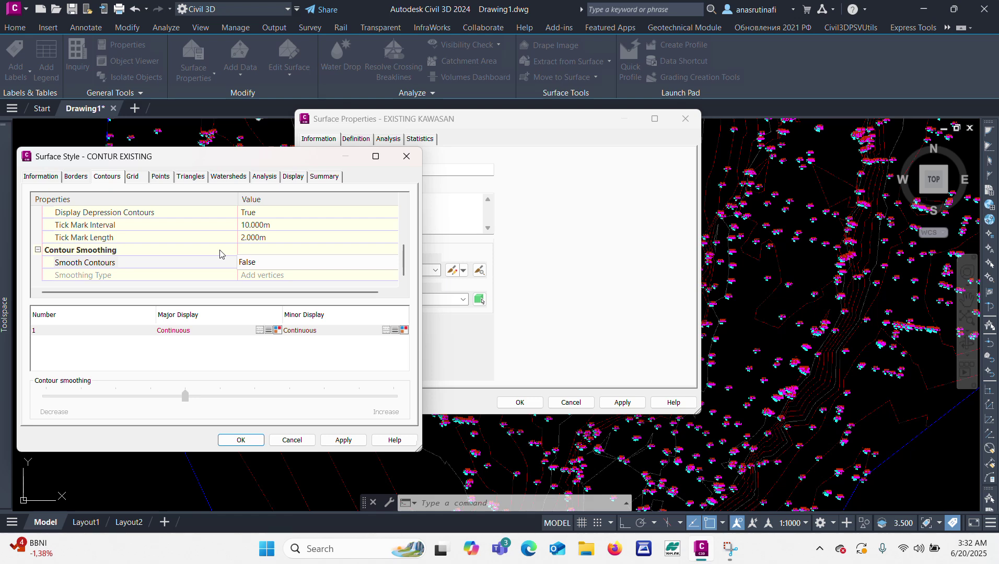
pyautogui.click(267, 262)
pyautogui.click(247, 286)
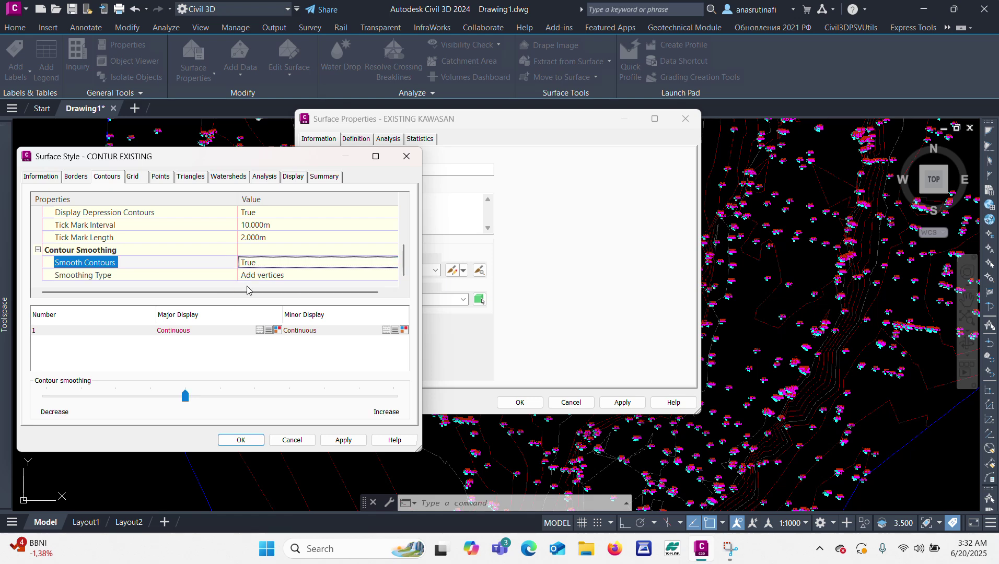
pyautogui.moveTo(185, 398); pyautogui.dragTo(276, 402)
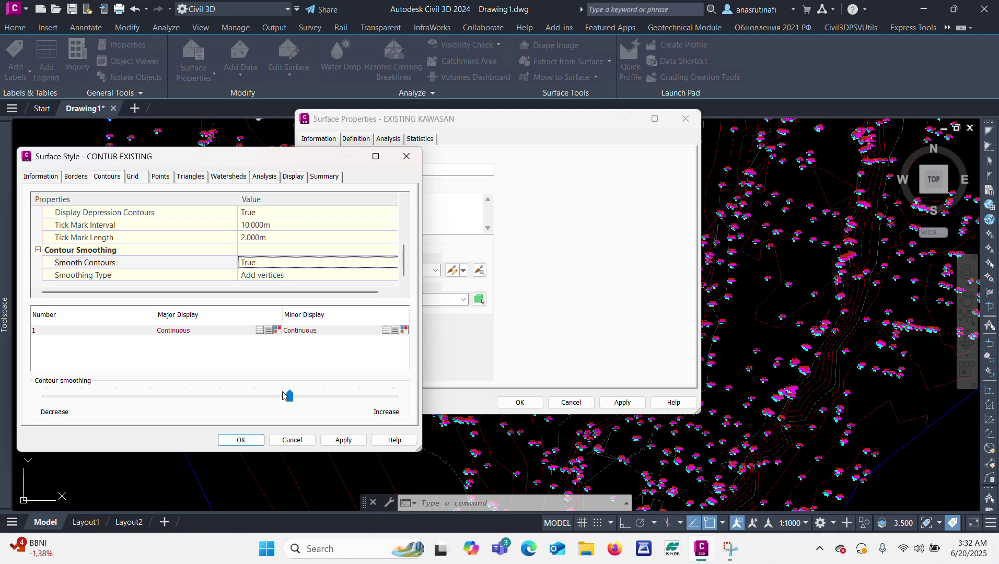
pyautogui.click(241, 440)
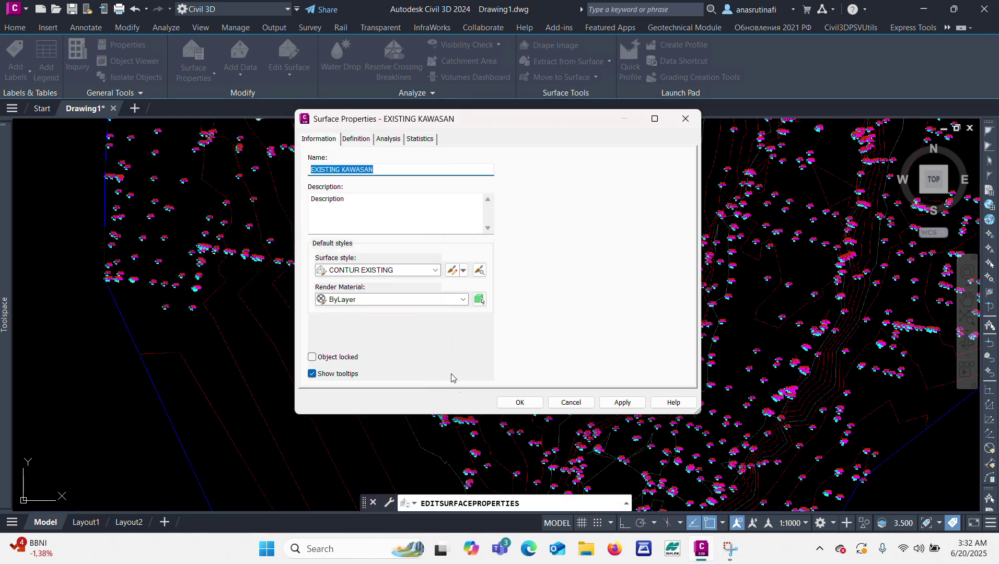
pyautogui.click(610, 408)
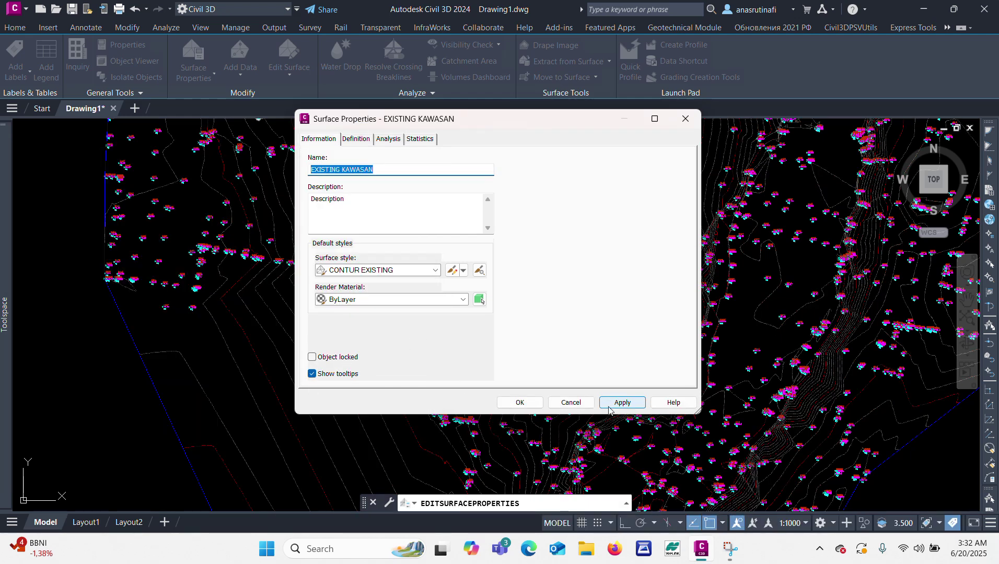
pyautogui.click(519, 404)
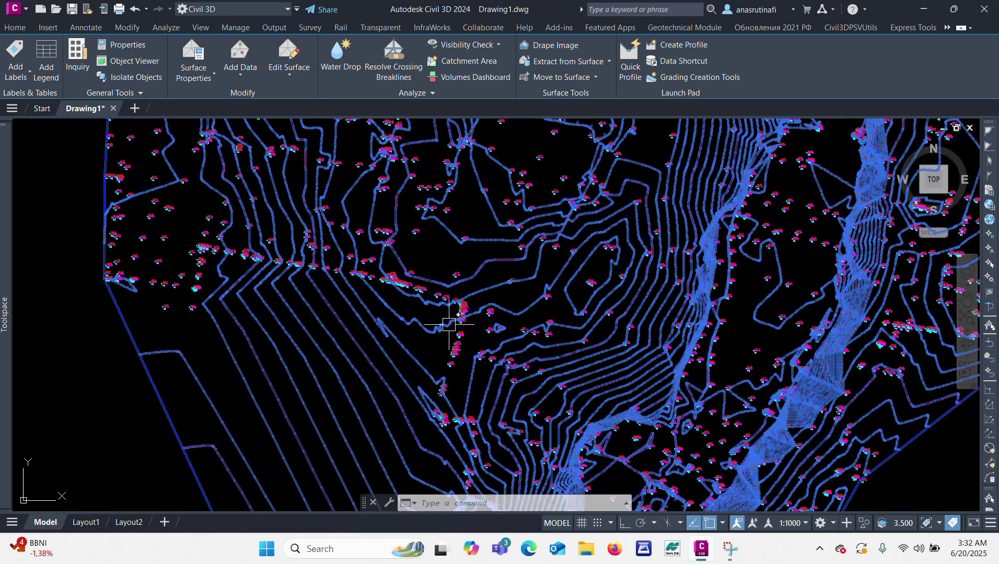
# Examine the regenerated contours across the whole site and up close around the point-free area along the southwest border.
pyautogui.scroll(-5, 477, 337)
pyautogui.scroll(3, 505, 294)
pyautogui.press('Escape')
pyautogui.scroll(-3, 505, 294)
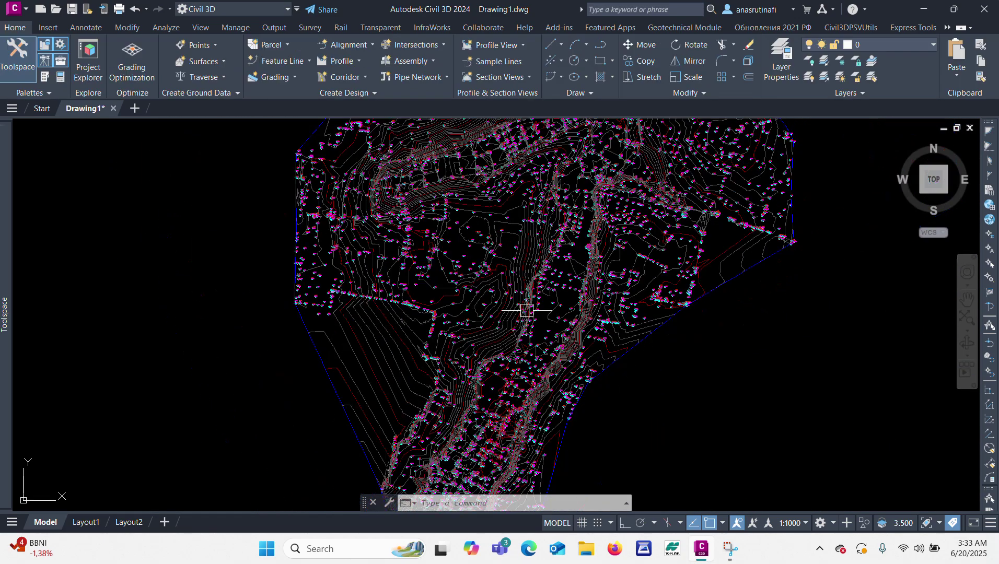
pyautogui.scroll(4, 492, 206)
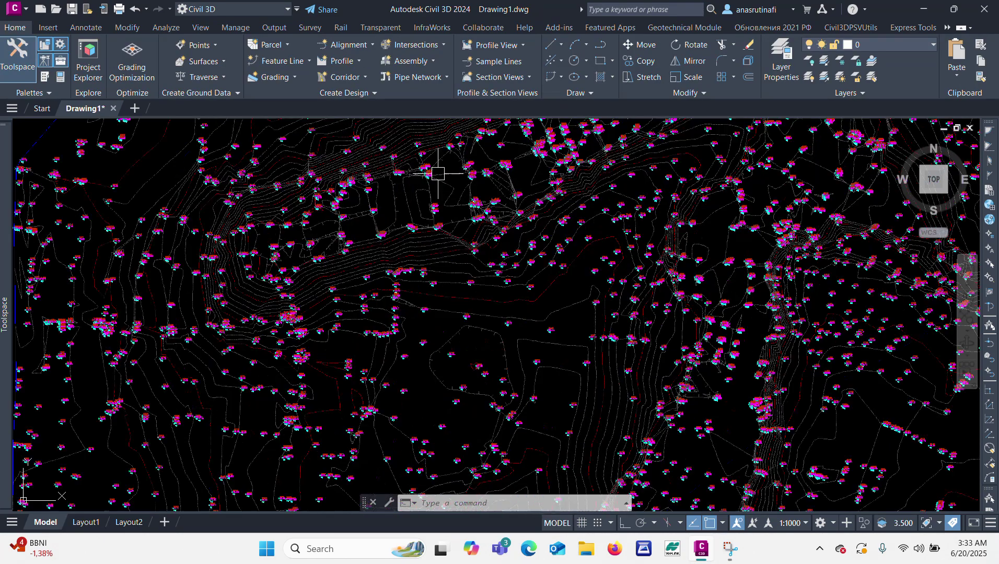
pyautogui.scroll(-5, 427, 207)
pyautogui.scroll(5, 302, 352)
pyautogui.scroll(-3, 431, 290)
pyautogui.scroll(3, 457, 281)
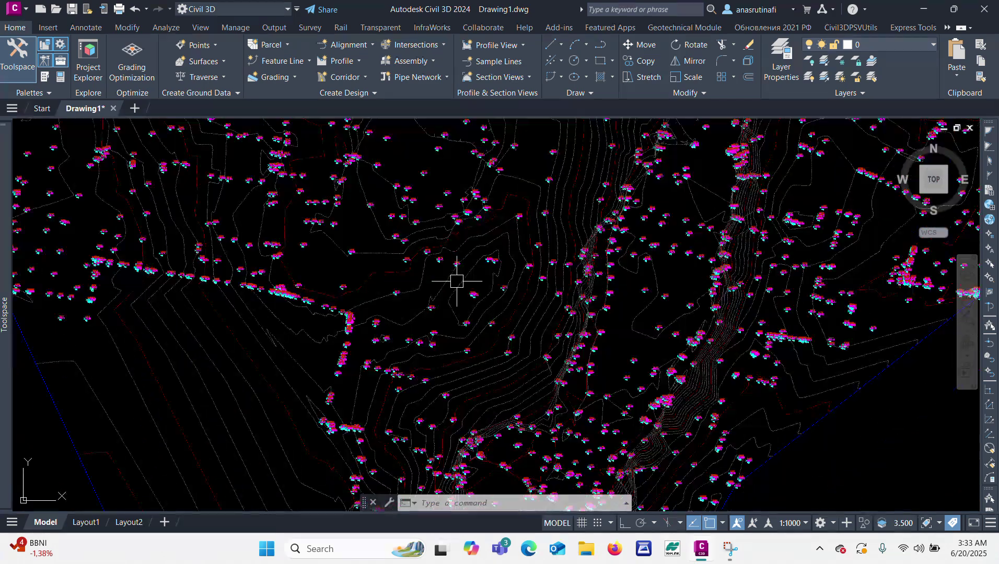
pyautogui.scroll(-3, 273, 348)
pyautogui.scroll(3, 283, 347)
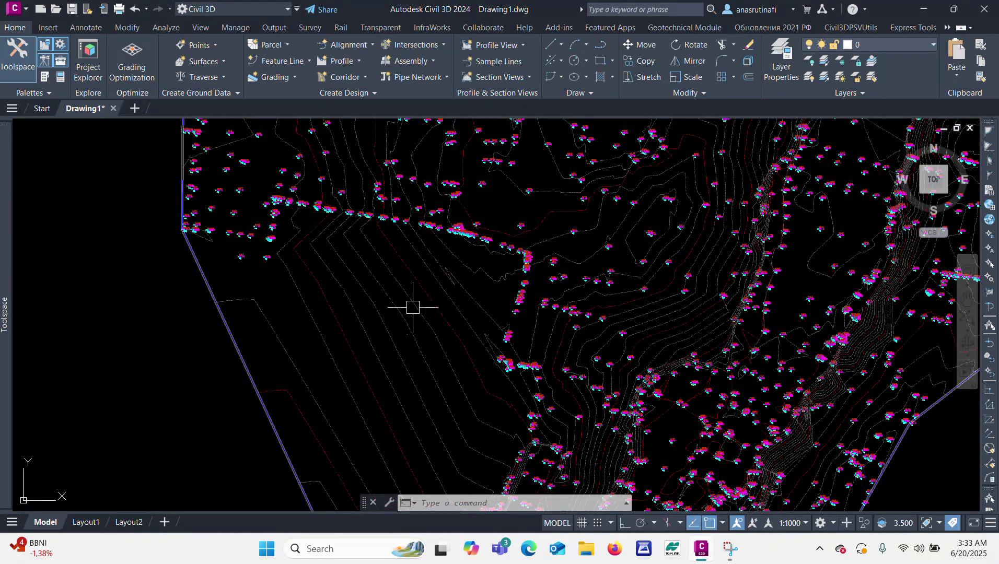
pyautogui.scroll(2, 460, 288)
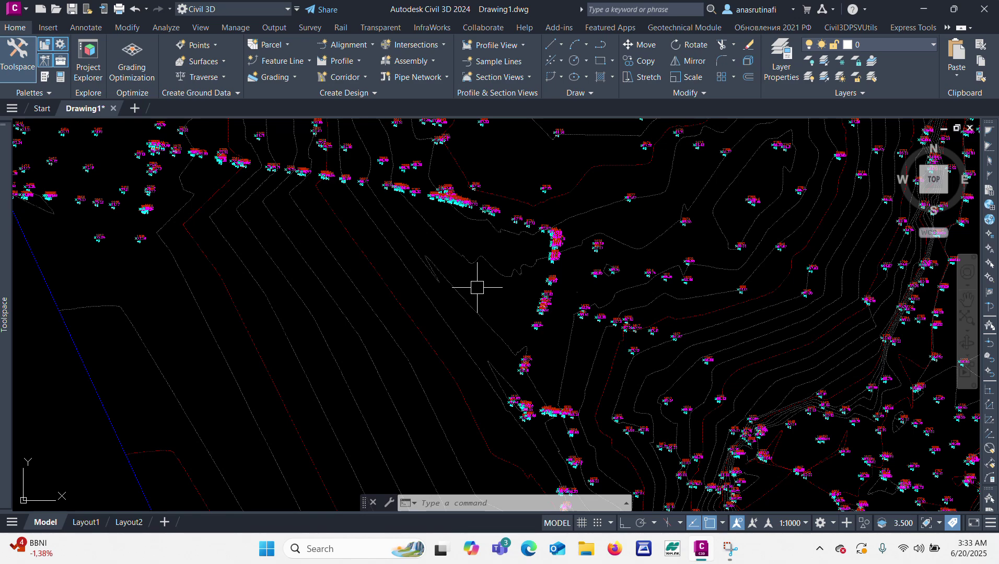
pyautogui.scroll(-4, 413, 321)
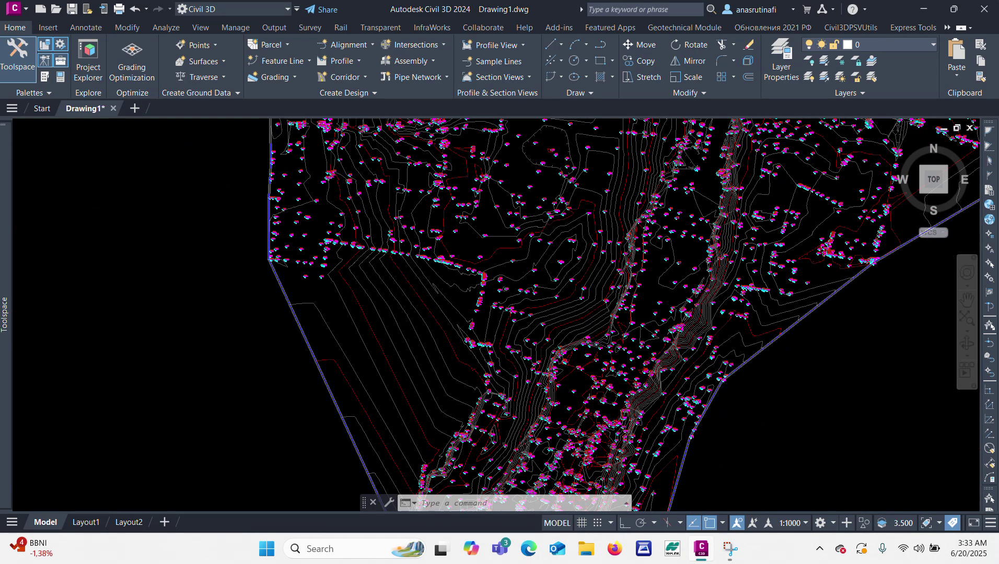
pyautogui.scroll(-2, 435, 312)
pyautogui.scroll(4, 386, 285)
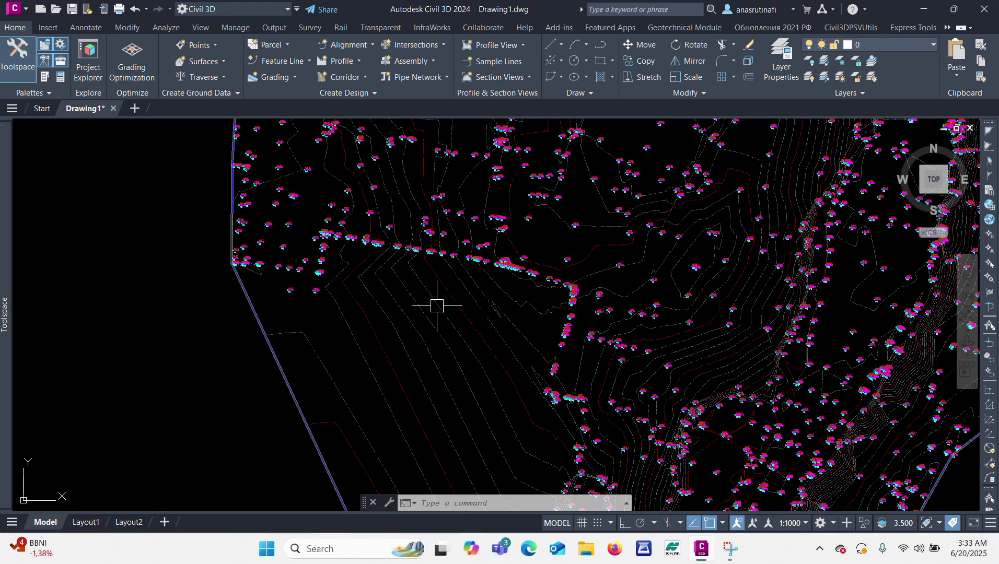
pyautogui.scroll(-2, 428, 313)
pyautogui.scroll(2, 446, 330)
pyautogui.scroll(-2, 451, 329)
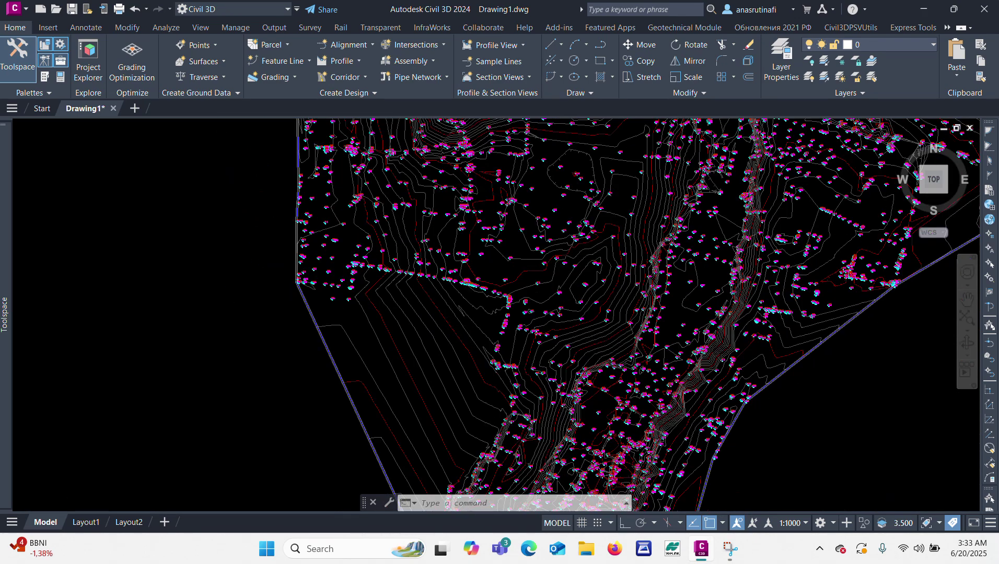
pyautogui.scroll(2, 451, 339)
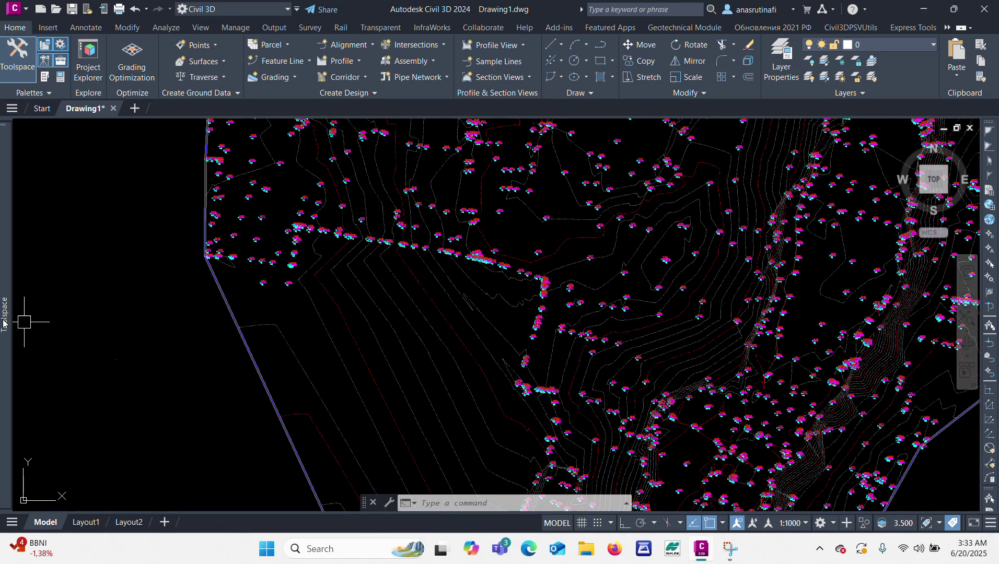
# Make the Triangles component visible in plan view in the surface style of EXISTING KAWASAN.
pyautogui.moveTo(3, 320)
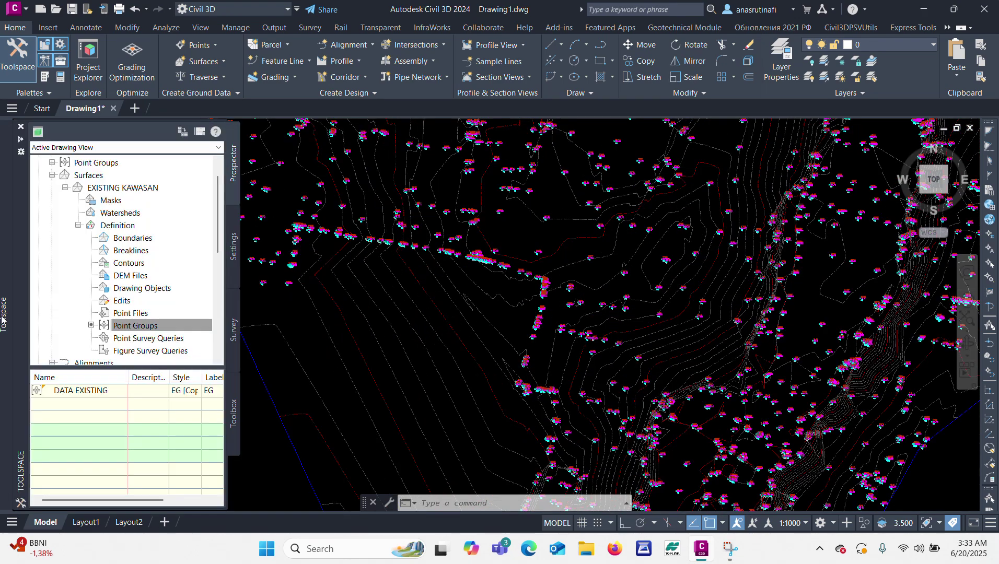
pyautogui.click(78, 226)
pyautogui.click(65, 188)
pyautogui.rightClick(110, 189)
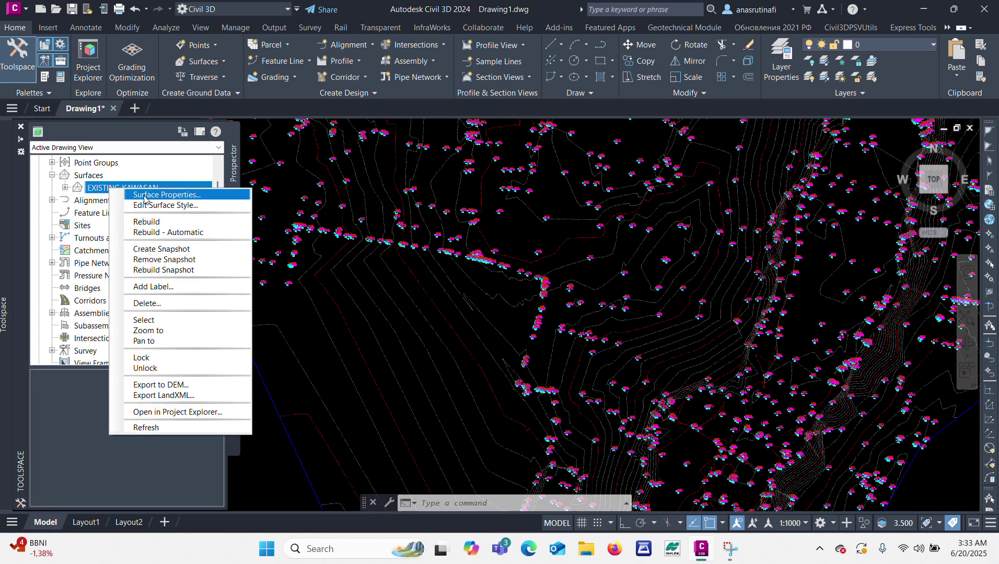
pyautogui.click(157, 195)
pyautogui.click(571, 402)
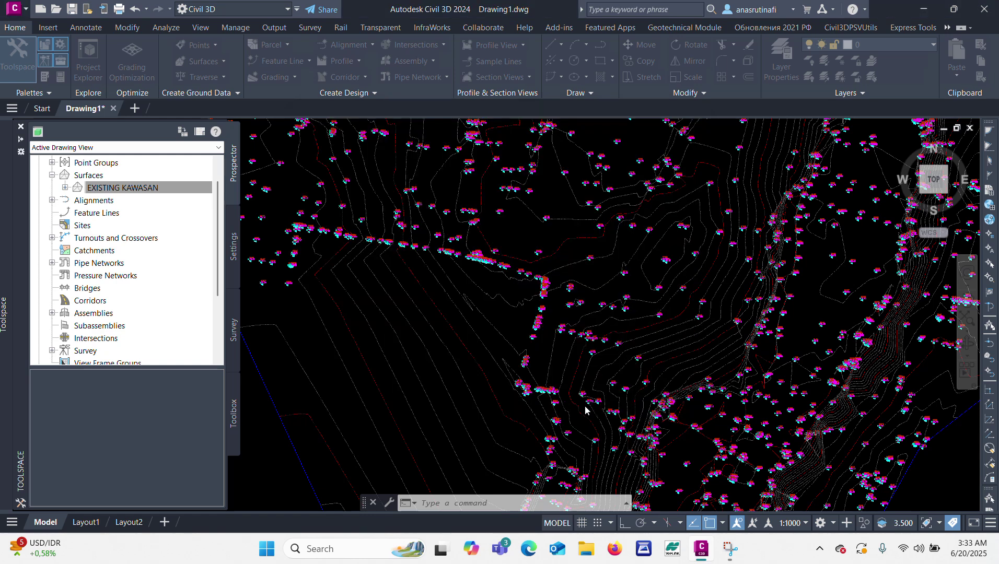
pyautogui.rightClick(172, 188)
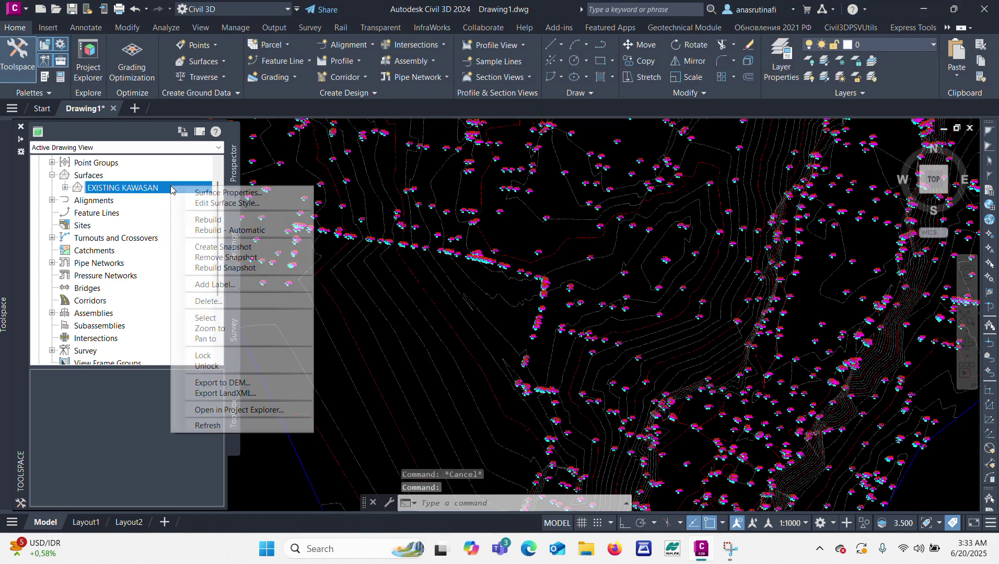
pyautogui.click(209, 204)
pyautogui.click(292, 177)
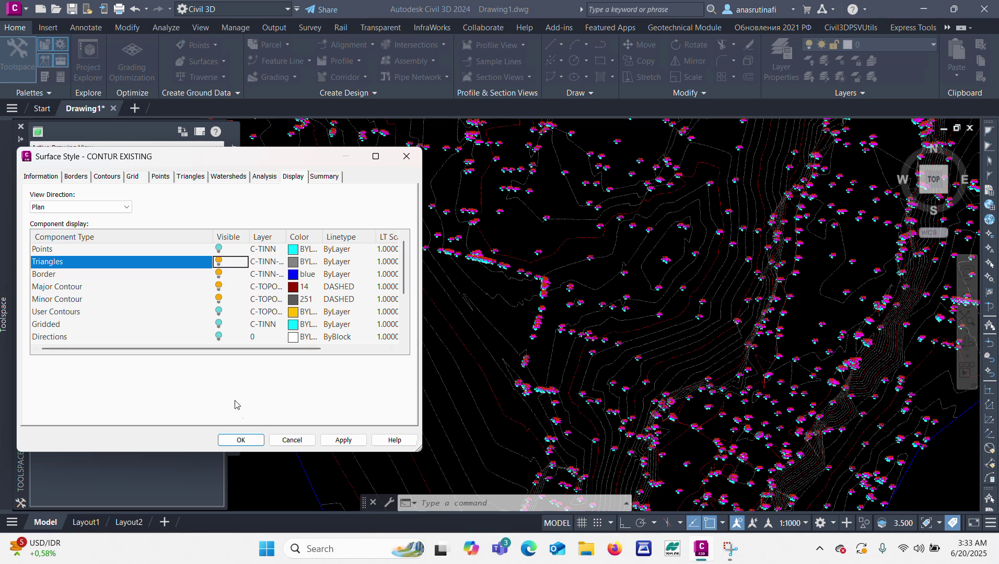
pyautogui.click(241, 441)
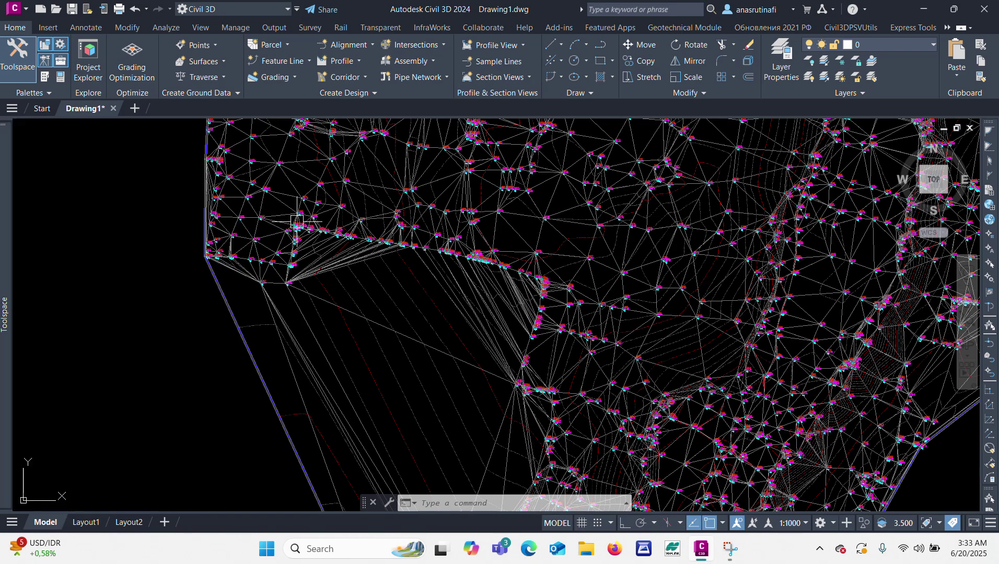
# Examine the TIN triangles, especially the long ones spanning the point-free area along the southwest border.
pyautogui.scroll(-3, 391, 256)
pyautogui.scroll(3, 481, 285)
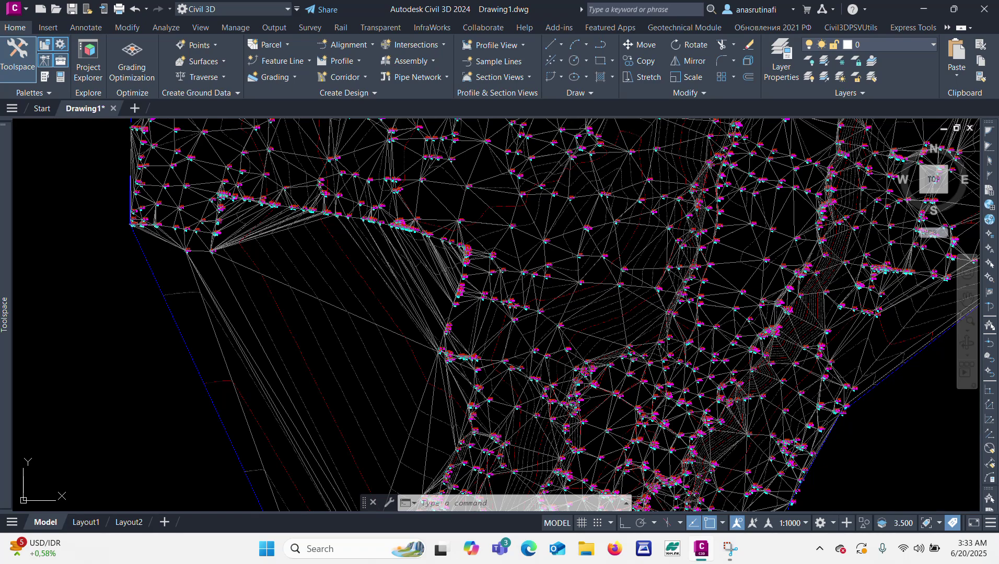
pyautogui.press('Escape')
pyautogui.press('Escape')
pyautogui.scroll(5, 447, 263)
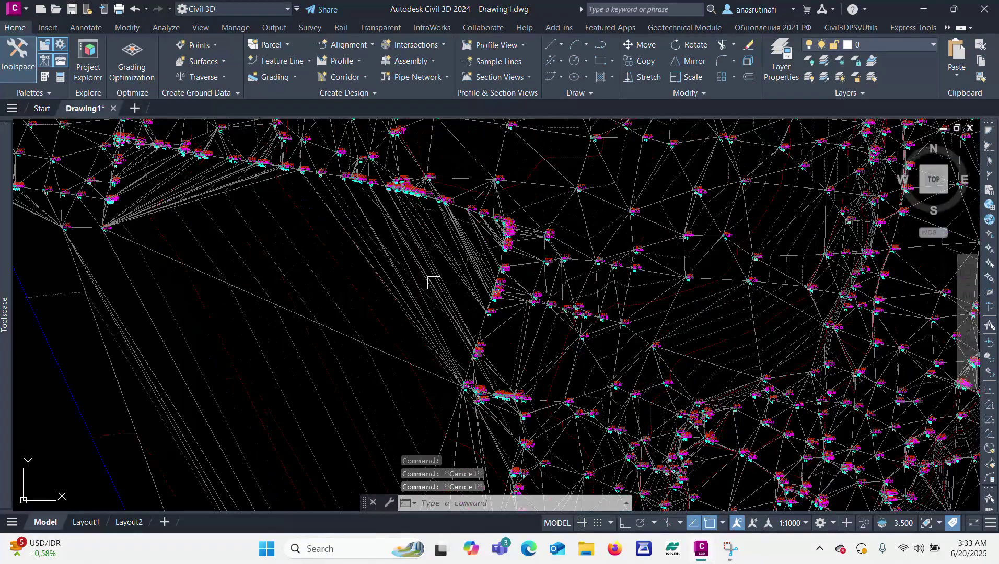
pyautogui.scroll(-3, 434, 293)
pyautogui.scroll(3, 439, 294)
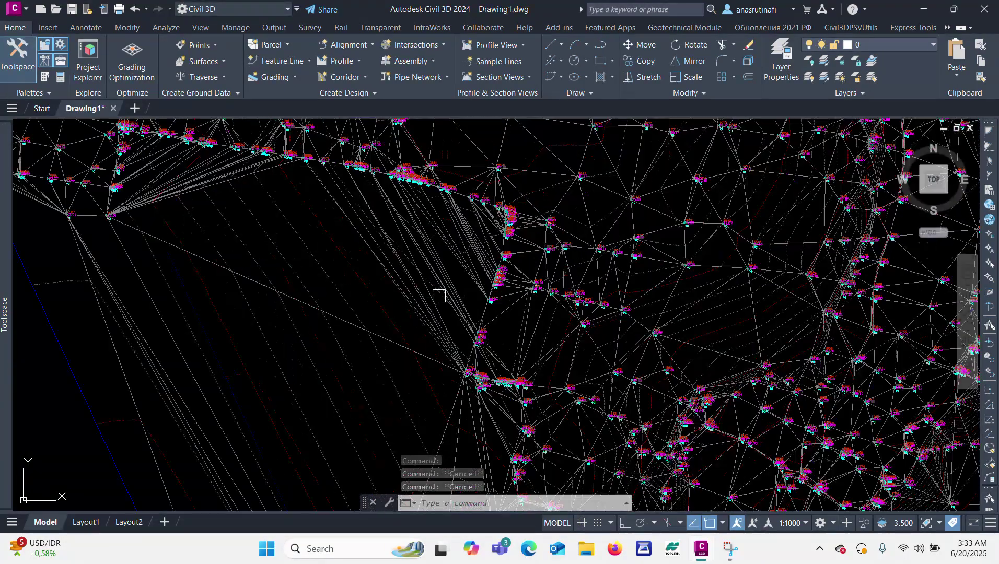
# Use Delete Line on the EXISTING KAWASAN surface to remove the long TIN edges spanning the point-free area along the southwest border.
pyautogui.click(445, 276)
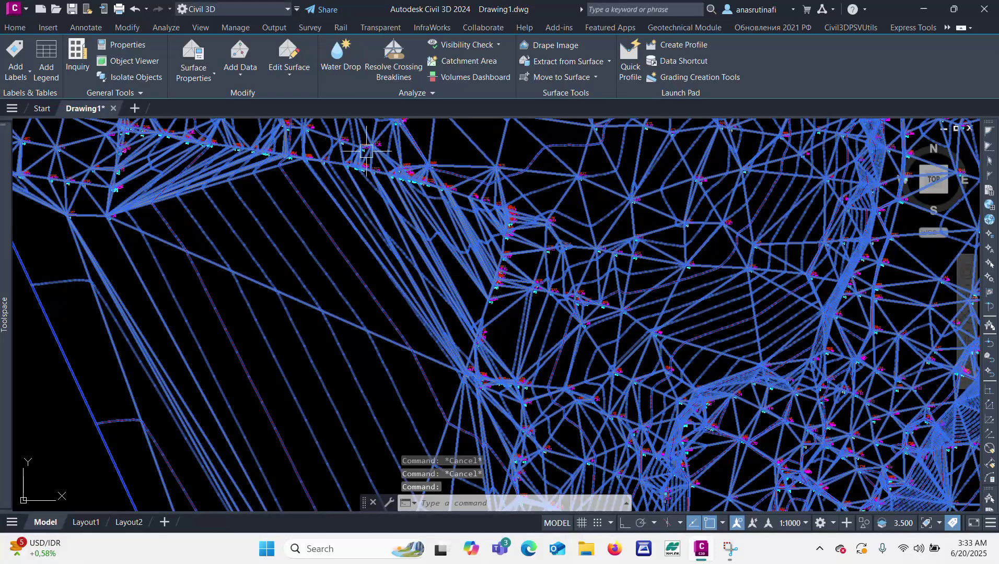
pyautogui.click(282, 73)
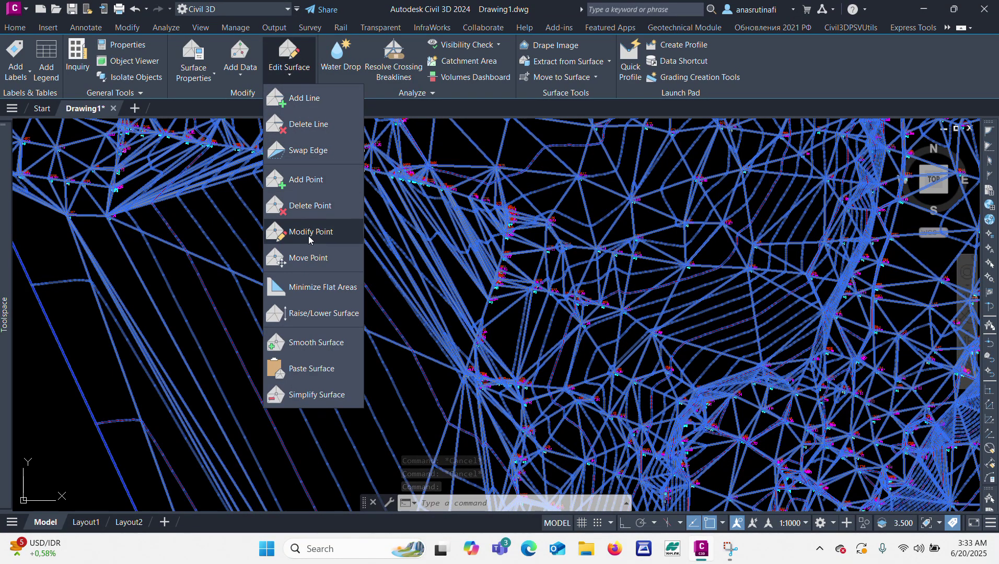
pyautogui.click(310, 132)
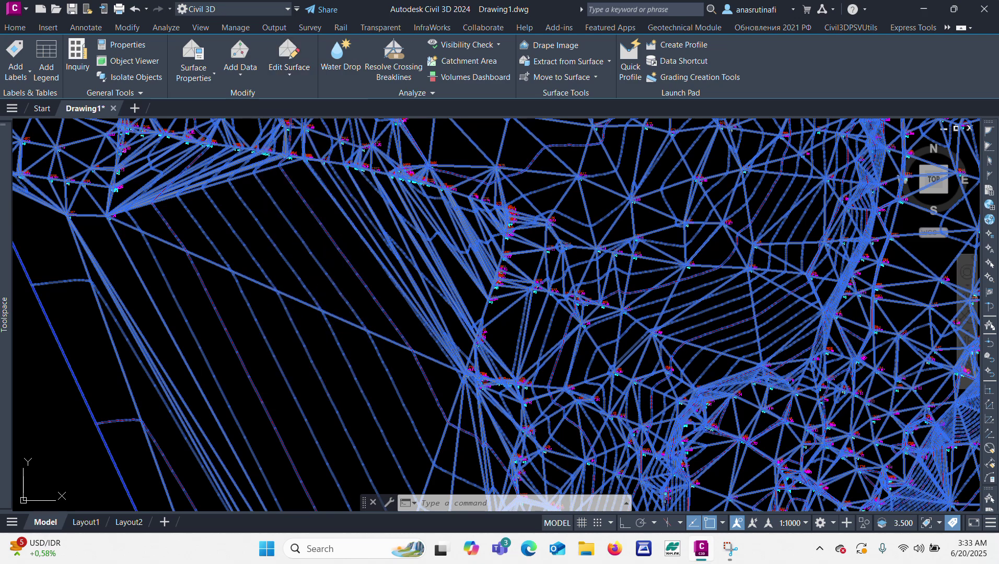
pyautogui.click(346, 221)
pyautogui.scroll(-3, 313, 271)
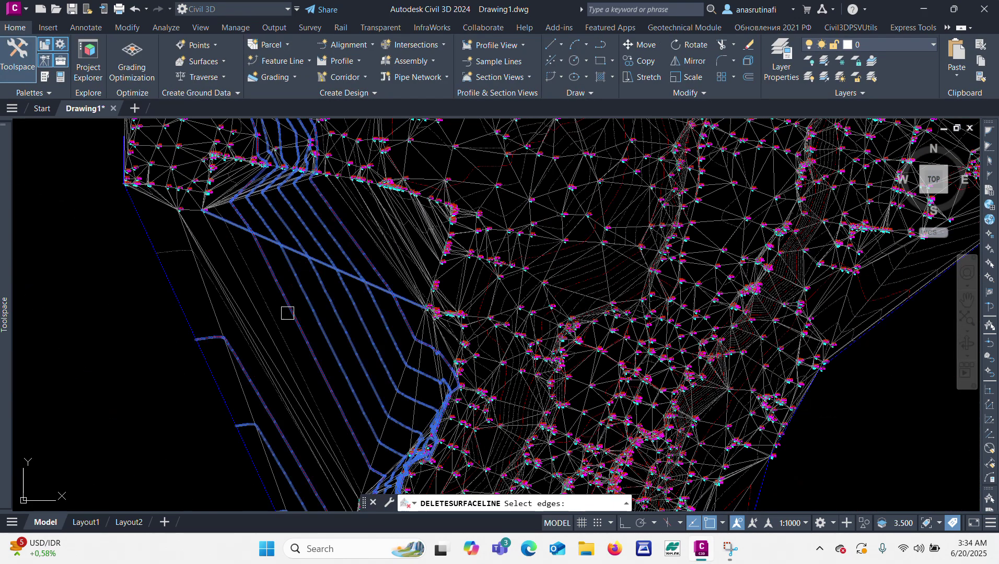
pyautogui.click(288, 308)
pyautogui.click(292, 305)
pyautogui.click(196, 340)
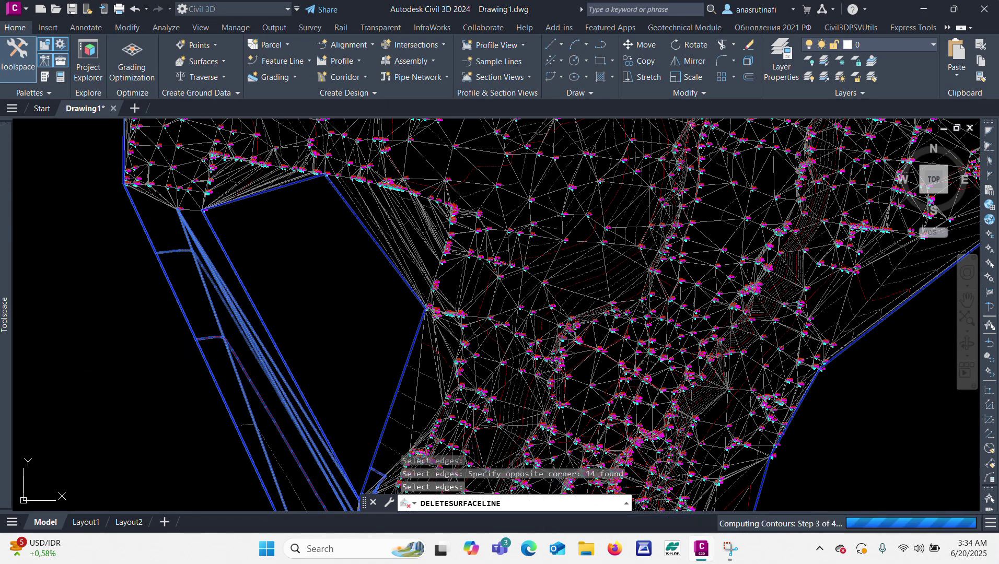
# Delete the stray TIN edges along the northern rim of the southwest void, back to the outermost survey points.
pyautogui.scroll(3, 264, 230)
pyautogui.click(348, 315)
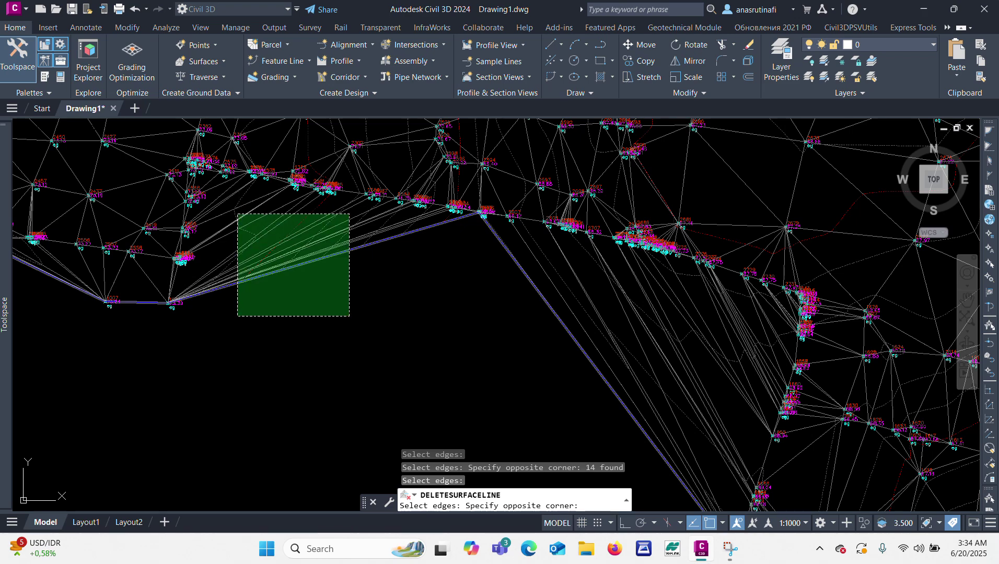
pyautogui.click(236, 214)
pyautogui.scroll(3, 209, 189)
pyautogui.click(308, 290)
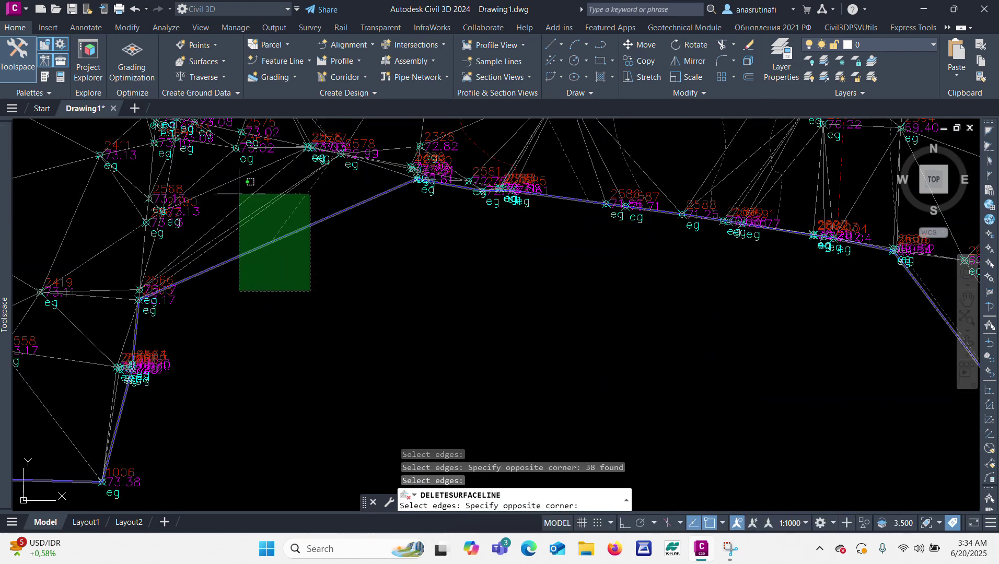
pyautogui.click(228, 179)
pyautogui.scroll(4, 207, 174)
pyautogui.click(248, 214)
pyautogui.click(204, 156)
pyautogui.scroll(-4, 183, 168)
pyautogui.scroll(6, 491, 293)
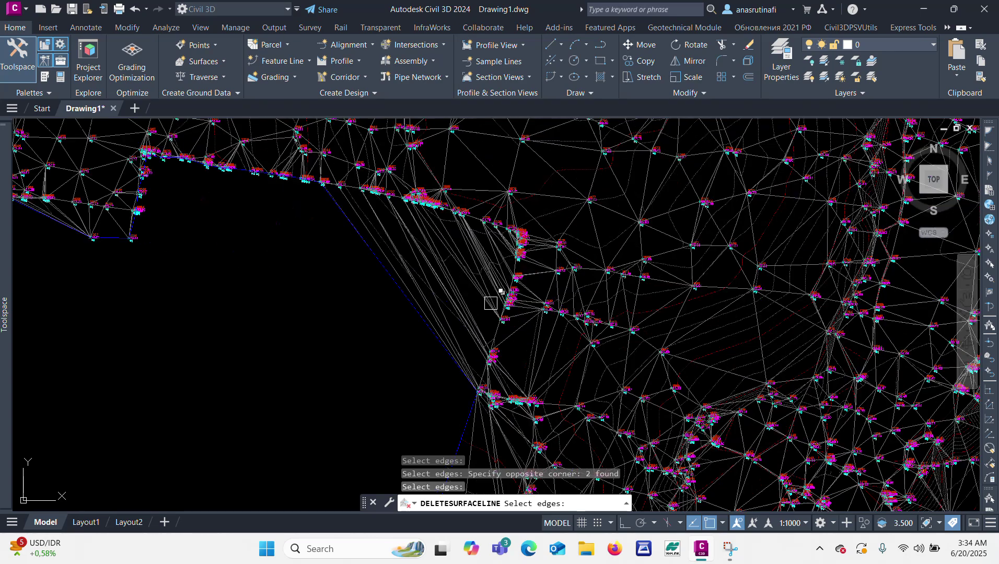
# Delete the long diagonal TIN edges along the eastern rim of the southwest void, including those around the dense point cluster.
pyautogui.click(526, 133)
pyautogui.click(383, 255)
pyautogui.scroll(-5, 364, 257)
pyautogui.scroll(1, 479, 239)
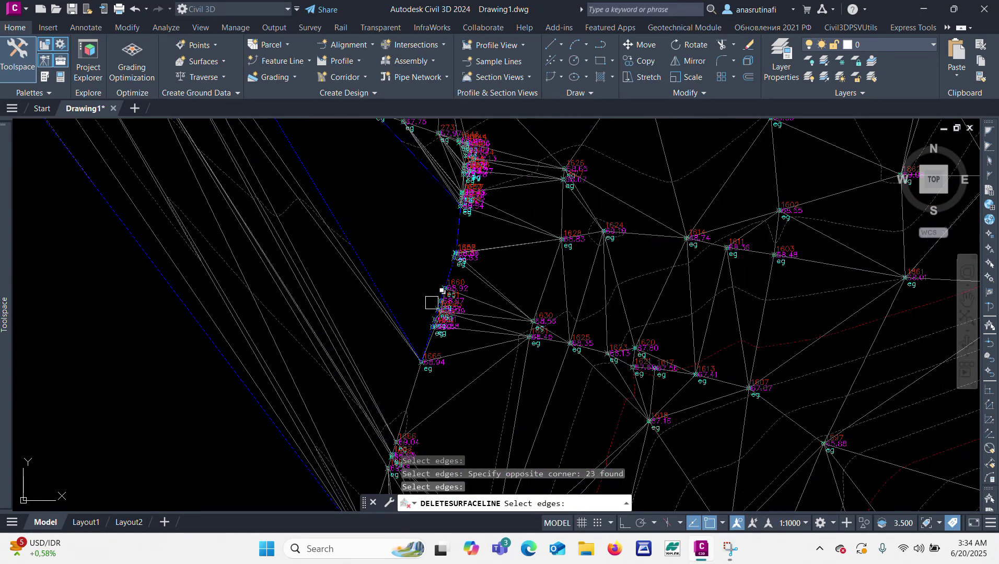
pyautogui.scroll(-1, 387, 239)
pyautogui.click(387, 239)
pyautogui.click(282, 300)
pyautogui.scroll(4, 464, 191)
pyautogui.scroll(6, 464, 191)
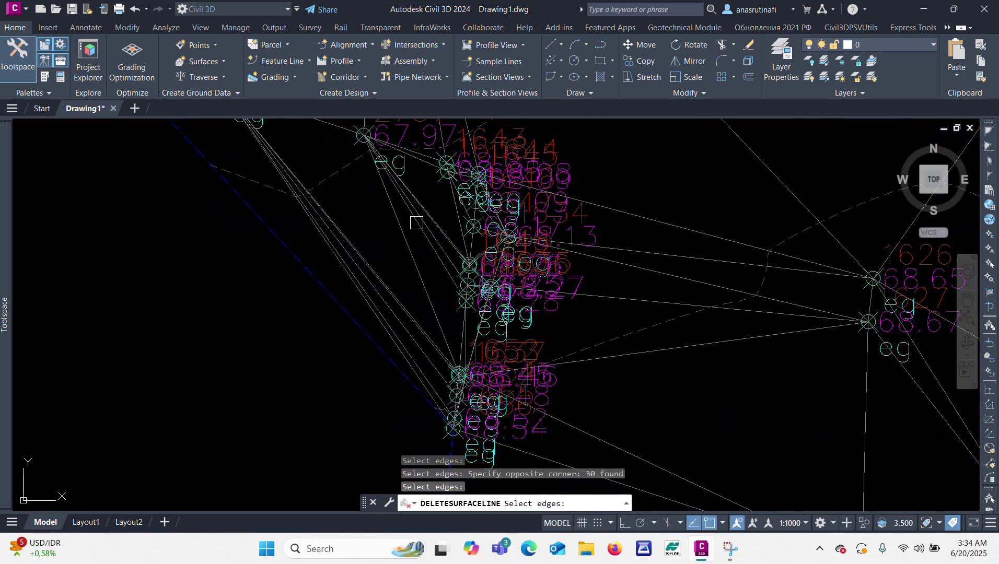
pyautogui.click(443, 187)
pyautogui.click(133, 372)
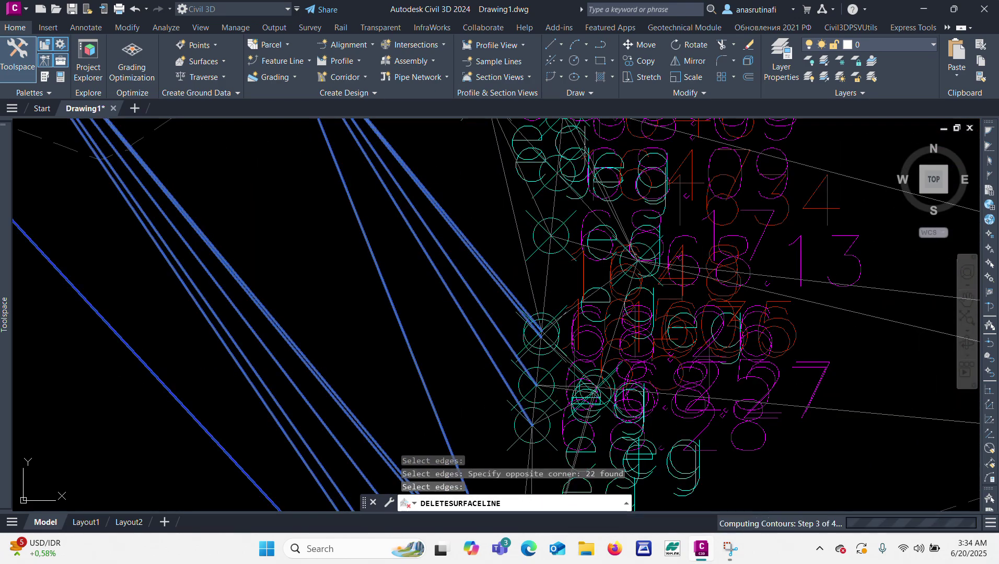
# Delete the long TIN edges spanning the point-free recess on the east border, below the northeast arm of the site.
pyautogui.scroll(-8, 371, 307)
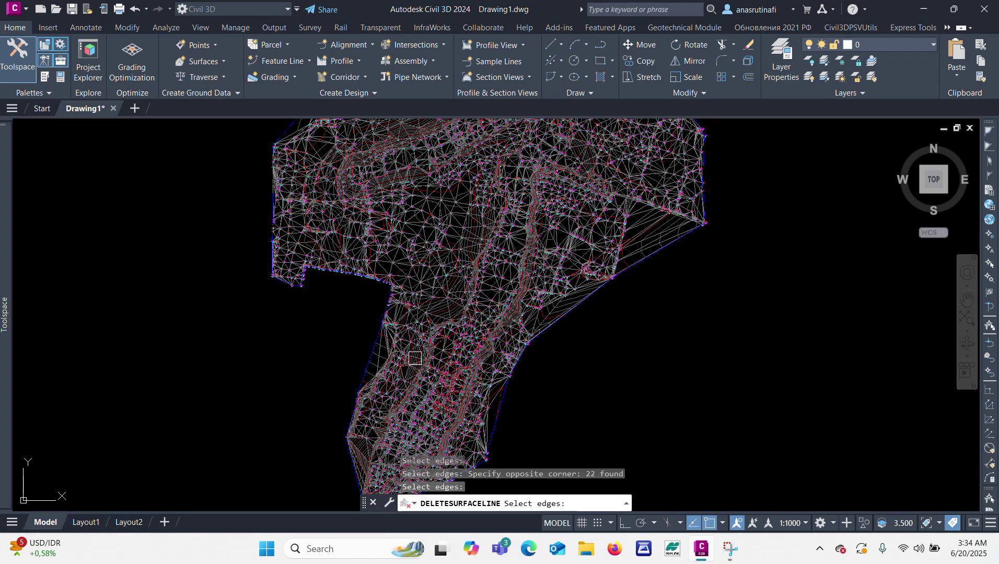
pyautogui.scroll(4, 656, 223)
pyautogui.click(702, 332)
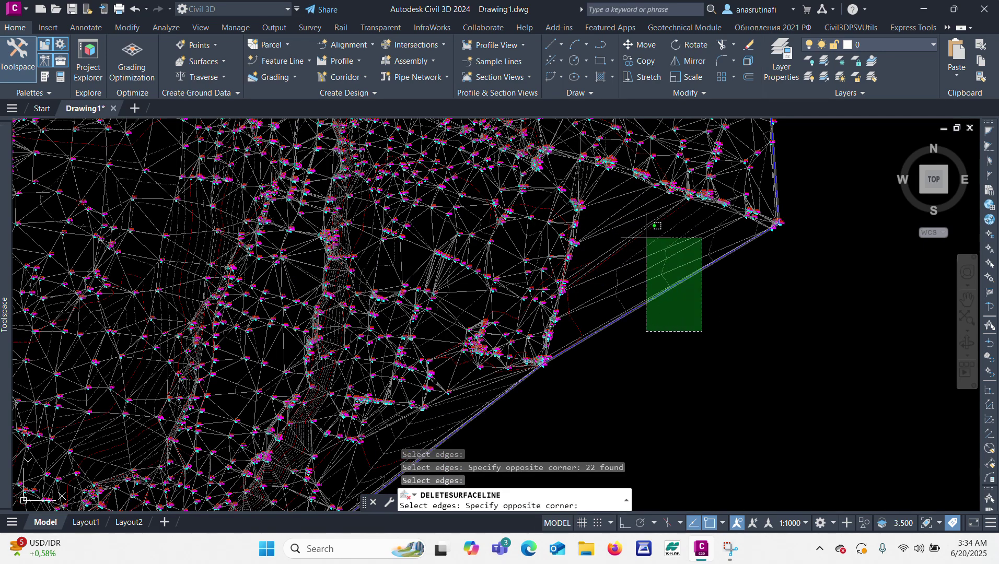
pyautogui.click(599, 195)
pyautogui.scroll(4, 595, 167)
pyautogui.click(740, 370)
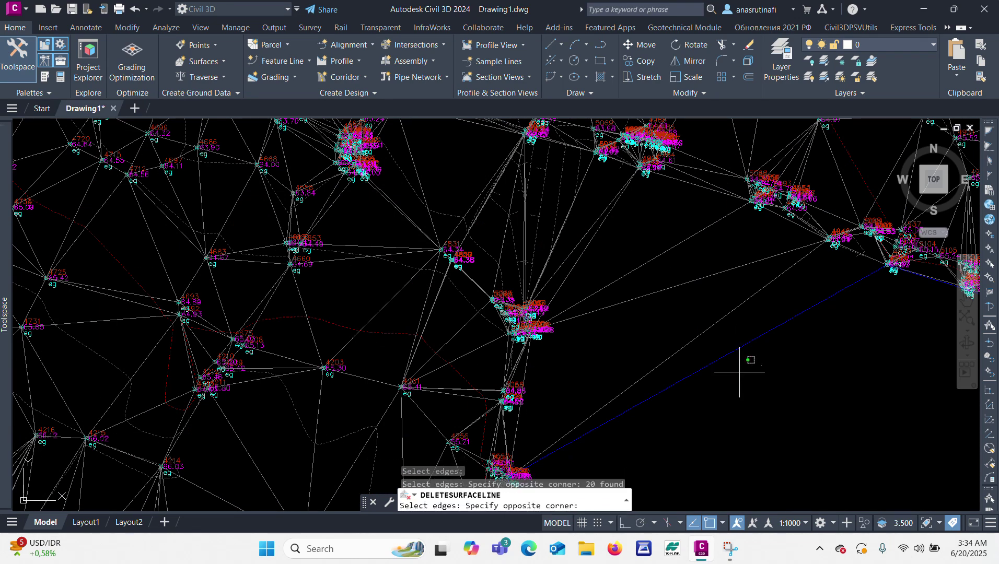
pyautogui.click(630, 241)
pyautogui.click(629, 241)
pyautogui.click(570, 201)
pyautogui.scroll(-5, 571, 255)
pyautogui.scroll(-4, 570, 255)
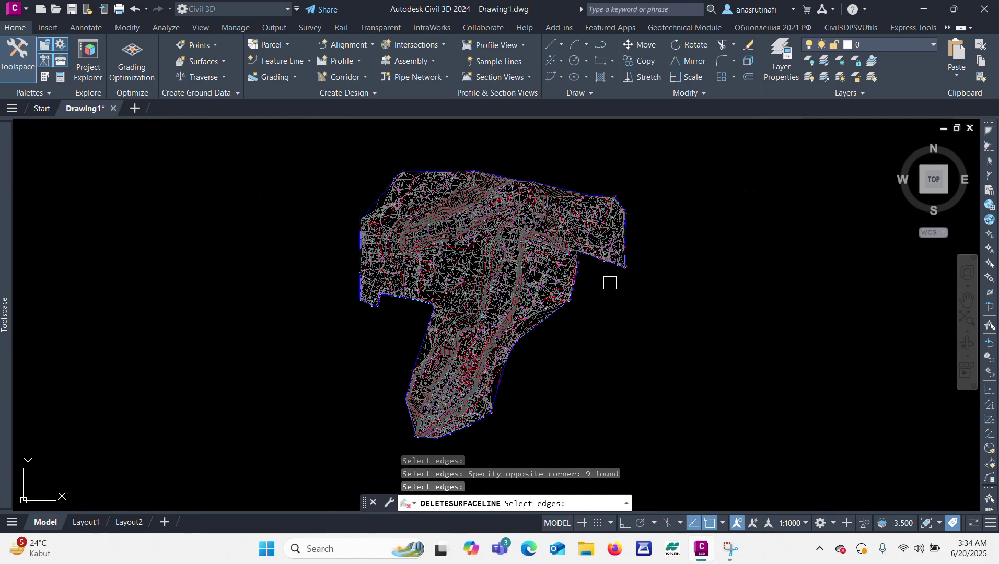
# Delete the long outer TIN edges on the lower west border, above the projecting southwest group of points.
pyautogui.scroll(8, 424, 357)
pyautogui.click(443, 240)
pyautogui.click(410, 225)
pyautogui.scroll(-2, 366, 369)
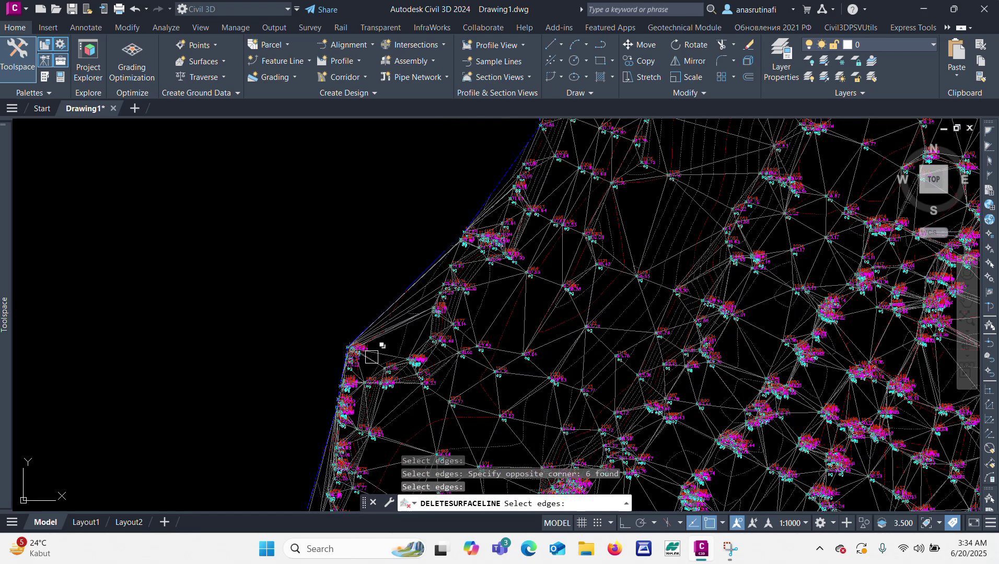
pyautogui.scroll(2, 366, 368)
pyautogui.click(392, 231)
pyautogui.click(375, 357)
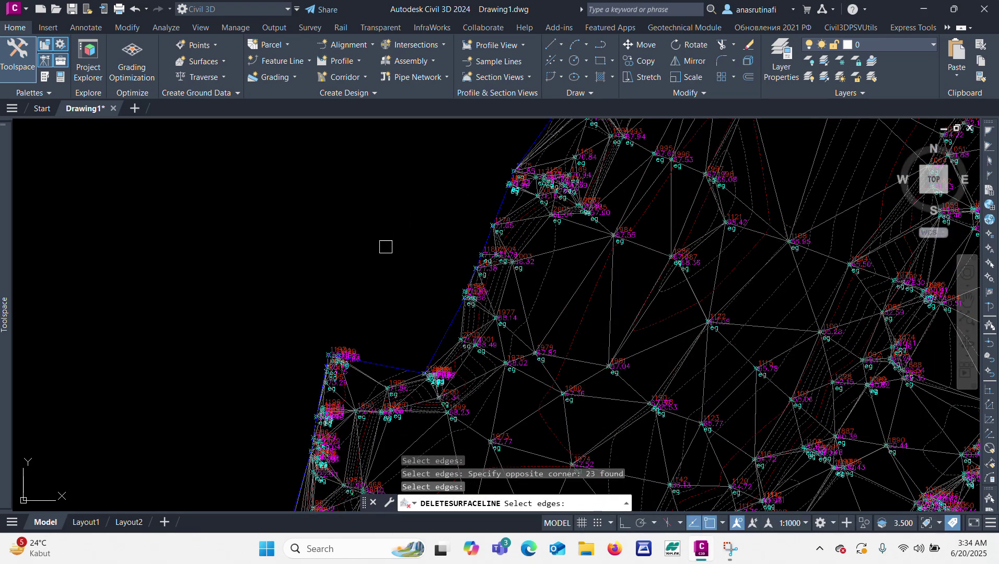
# Delete the long outer TIN edges on the lower west border, below the projecting southwest group of points.
pyautogui.scroll(-4, 373, 284)
pyautogui.scroll(10, 395, 319)
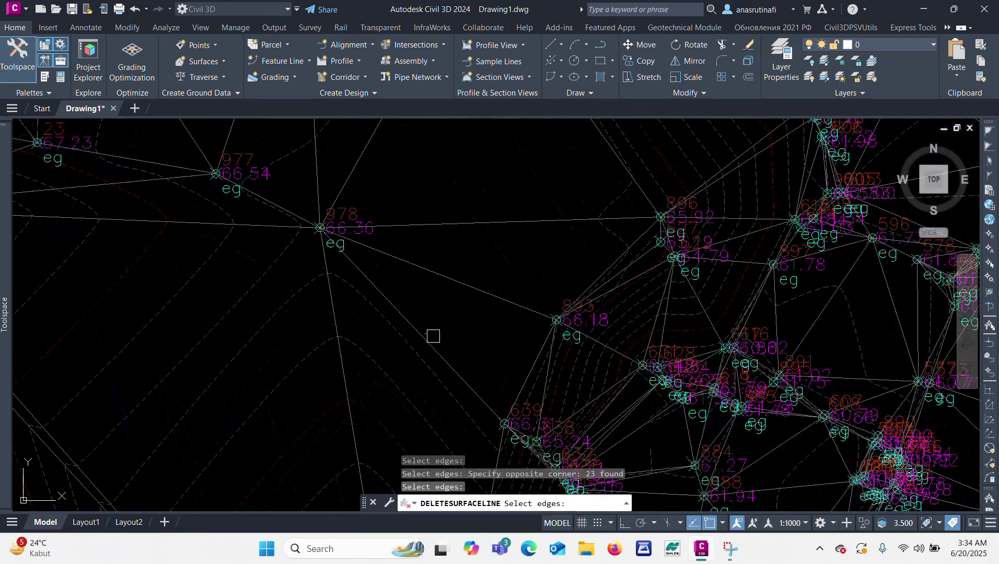
pyautogui.click(439, 321)
pyautogui.scroll(-3, 439, 321)
pyautogui.click(156, 444)
pyautogui.scroll(2, 178, 415)
pyautogui.click(211, 389)
pyautogui.click(149, 417)
pyautogui.scroll(-5, 378, 304)
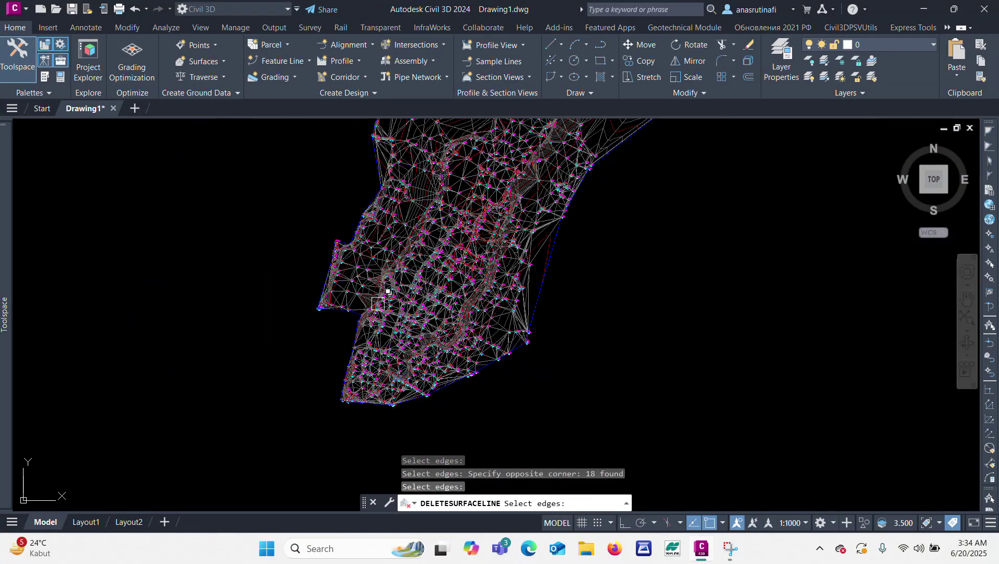
# Delete the long outer TIN edges along the southeast border of the site, leaving the boundary on the outermost survey points.
pyautogui.scroll(4, 555, 261)
pyautogui.click(575, 288)
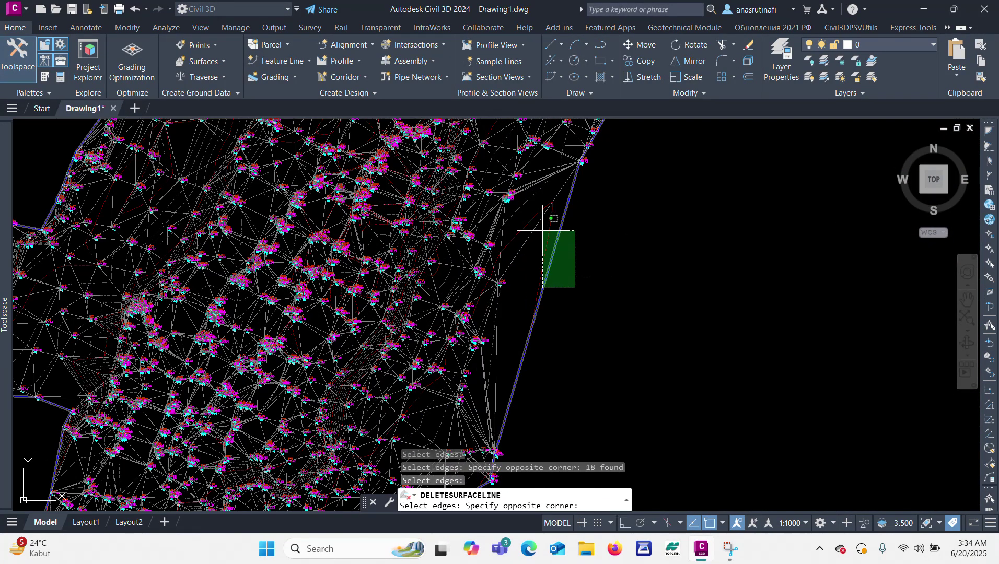
pyautogui.click(541, 198)
pyautogui.scroll(-5, 522, 275)
pyautogui.scroll(6, 517, 357)
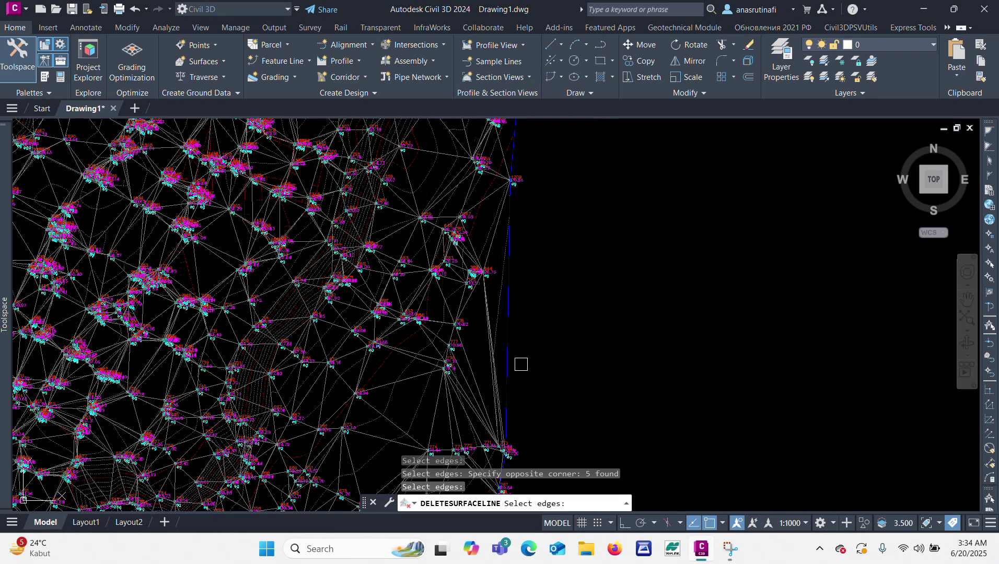
pyautogui.click(536, 329)
pyautogui.click(460, 356)
pyautogui.scroll(-5, 489, 331)
pyautogui.scroll(3, 428, 359)
pyautogui.click(464, 348)
pyautogui.click(411, 253)
# Delete the long, narrow TIN edges along the north border that bridge the gaps between outer survey points.
pyautogui.scroll(-5, 417, 312)
pyautogui.scroll(7, 444, 179)
pyautogui.click(564, 149)
pyautogui.click(464, 225)
pyautogui.scroll(-3, 525, 252)
pyautogui.scroll(3, 397, 179)
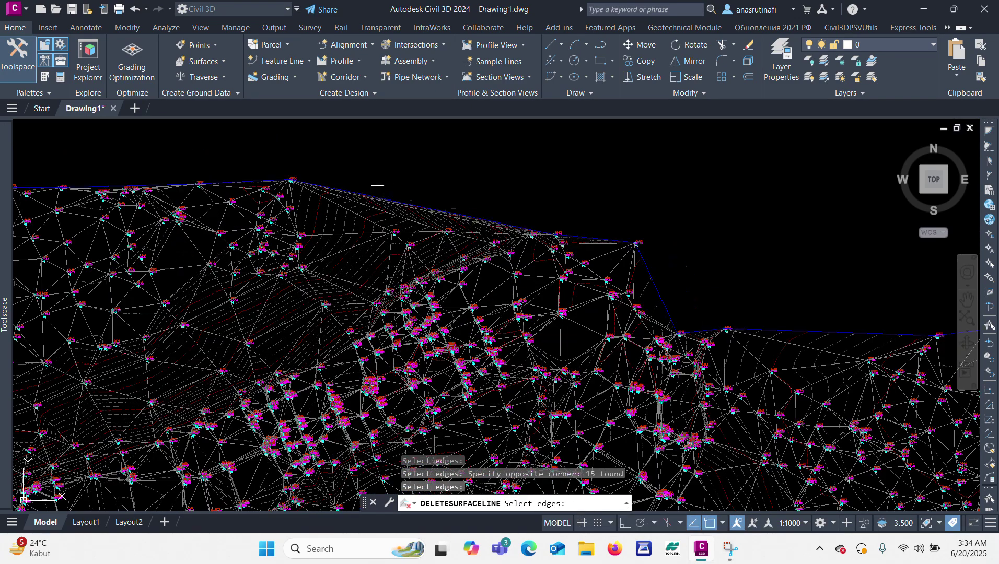
pyautogui.scroll(2, 324, 250)
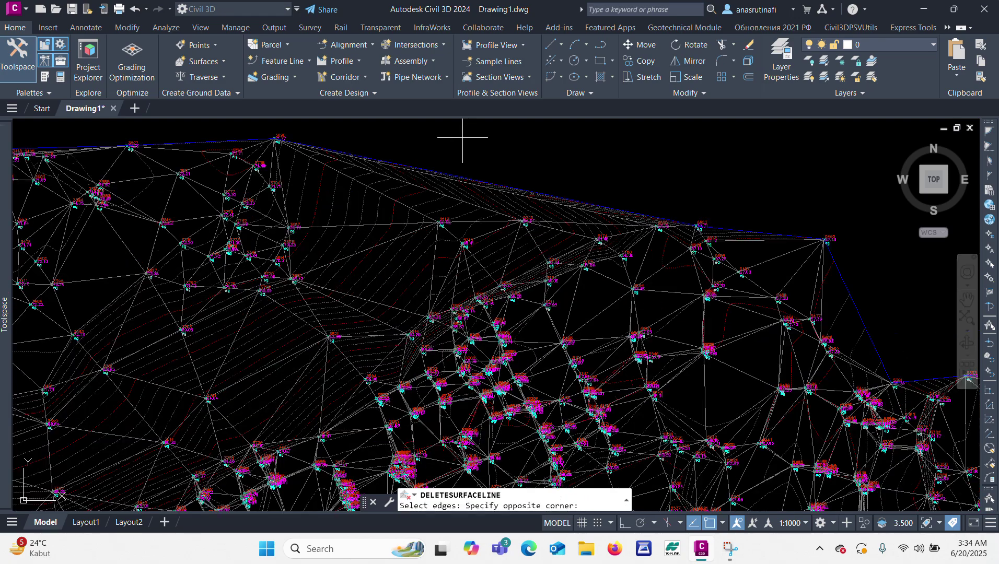
pyautogui.click(462, 140)
pyautogui.click(364, 223)
pyautogui.scroll(-4, 541, 216)
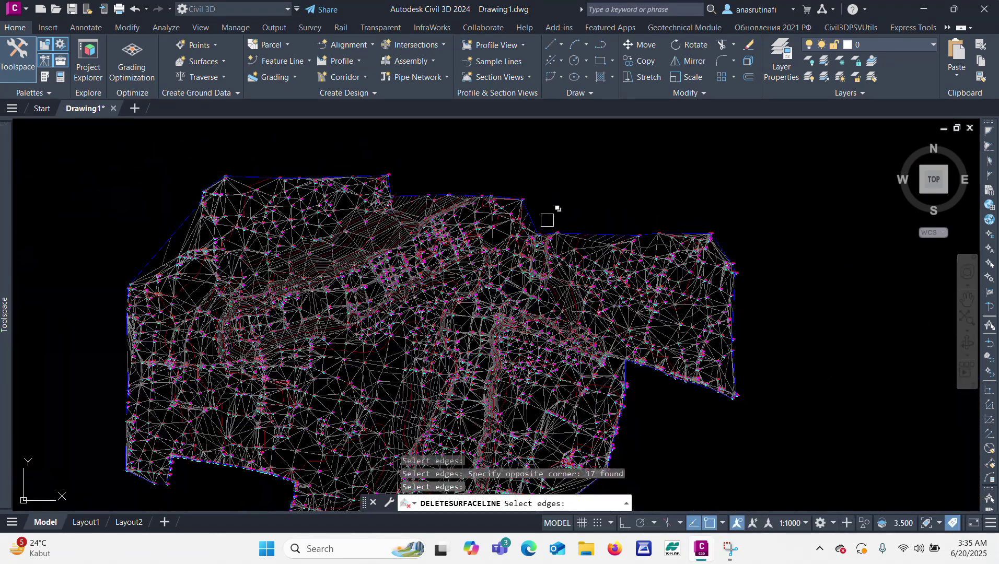
# Delete the long TIN edges spanning the empty northwest corner of the surface and end the Delete Line command.
pyautogui.scroll(3, 232, 232)
pyautogui.scroll(2, 330, 204)
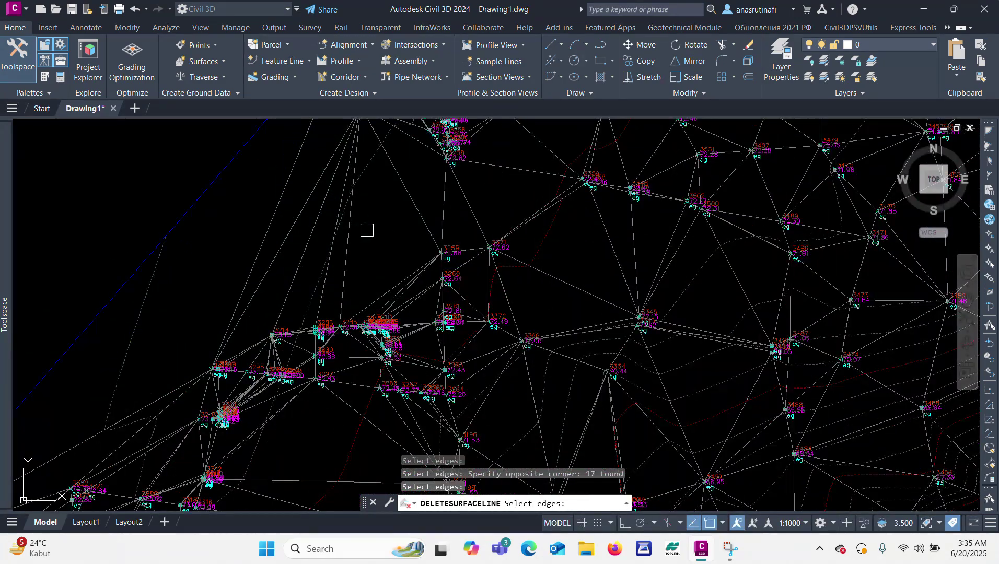
pyautogui.click(367, 230)
pyautogui.click(168, 196)
pyautogui.scroll(-5, 426, 254)
pyautogui.scroll(5, 423, 318)
pyautogui.click(428, 329)
pyautogui.click(329, 289)
pyautogui.scroll(-3, 329, 289)
pyautogui.scroll(-3, 442, 257)
pyautogui.press('Return')
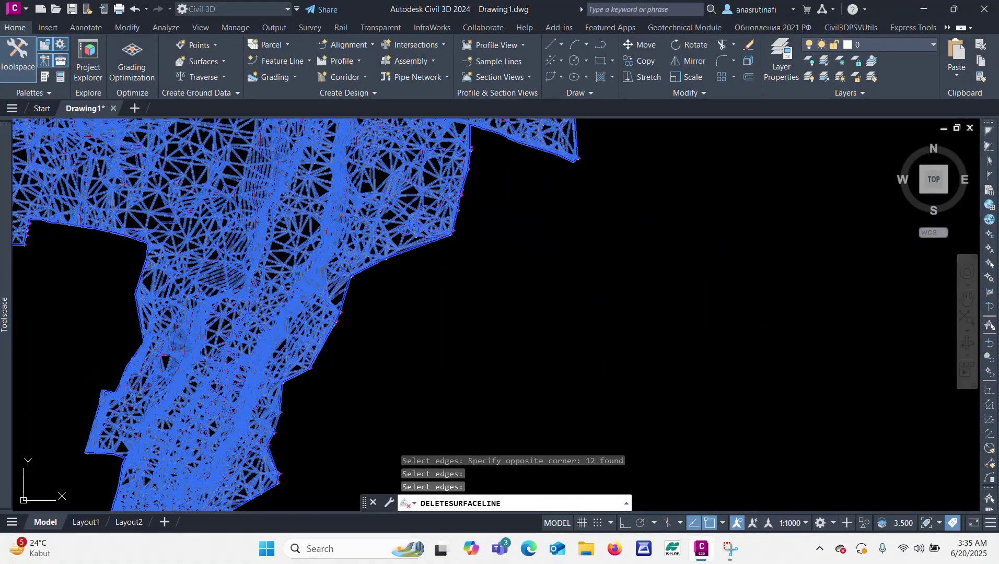
pyautogui.press('Escape')
pyautogui.press('Escape')
pyautogui.press('Escape')
pyautogui.scroll(3, 213, 234)
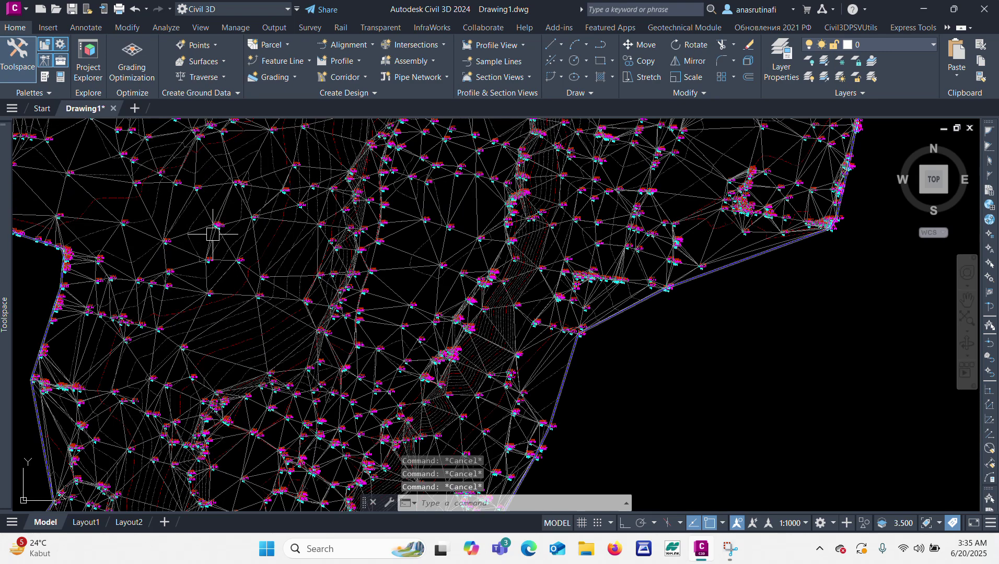
pyautogui.scroll(3, 213, 235)
pyautogui.click(256, 210)
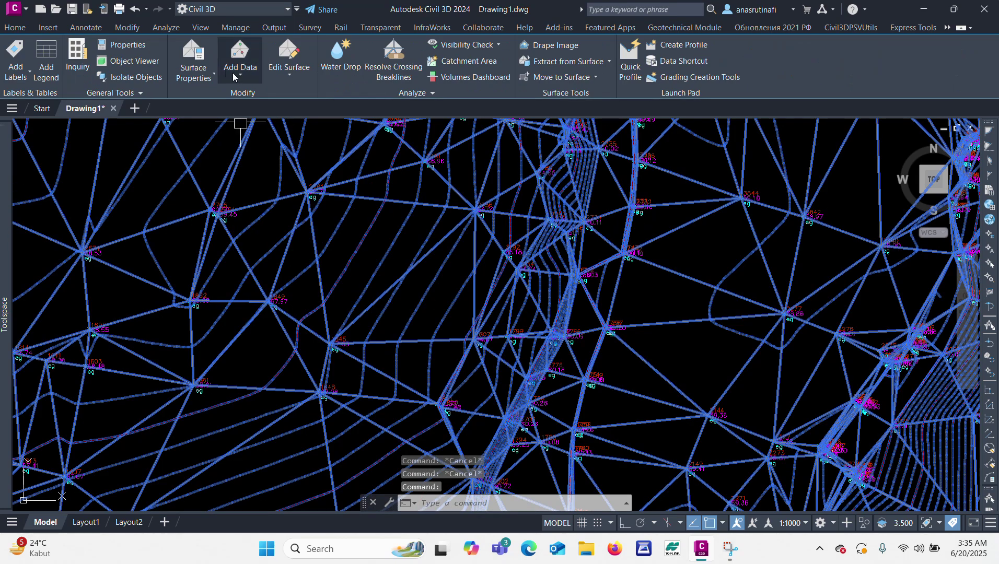
pyautogui.click(199, 78)
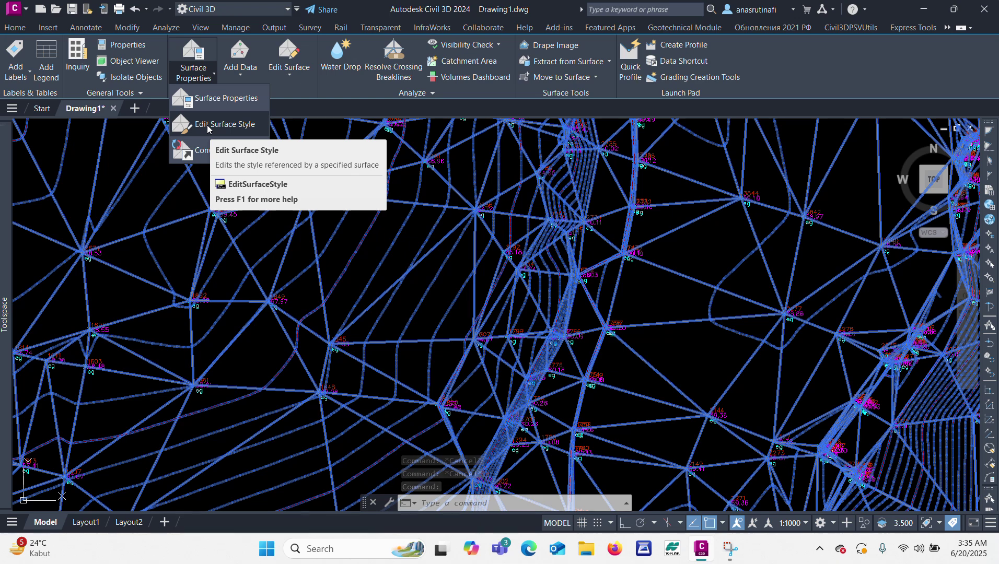
pyautogui.press('Escape')
pyautogui.press('Escape')
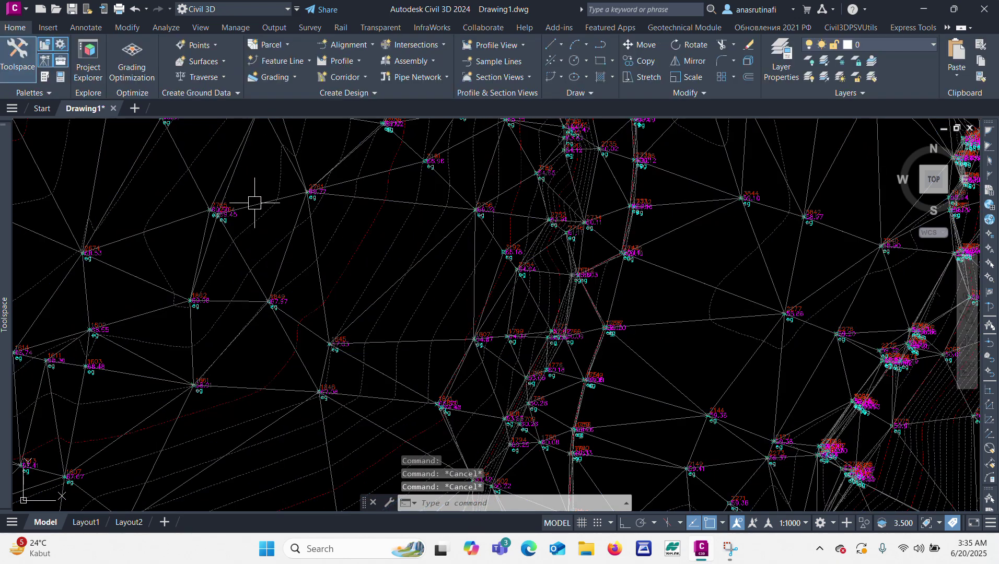
# Turn off the Triangles component in plan view in the CONTUR EXISTING surface style and review the cleaned contours.
pyautogui.click(258, 205)
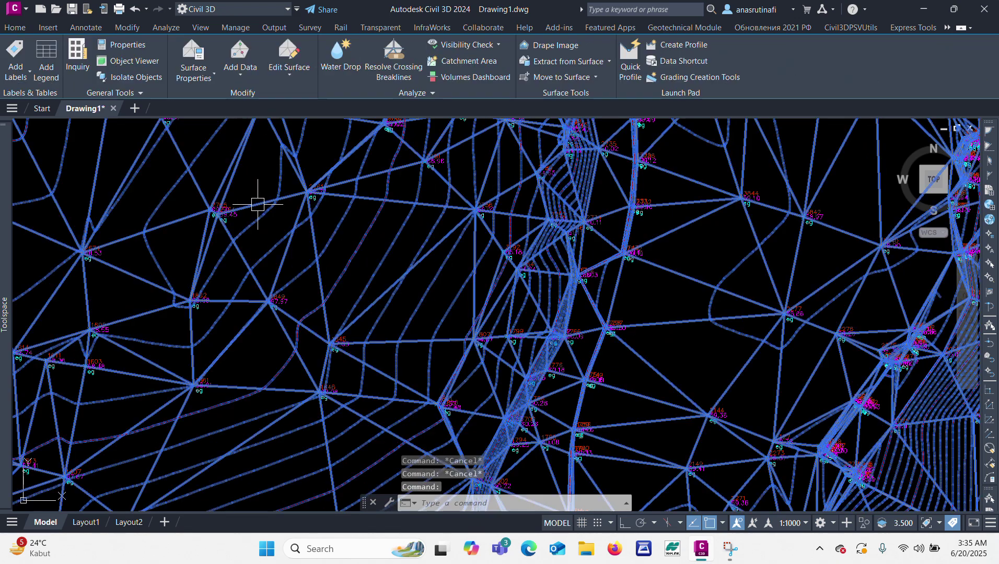
pyautogui.click(201, 78)
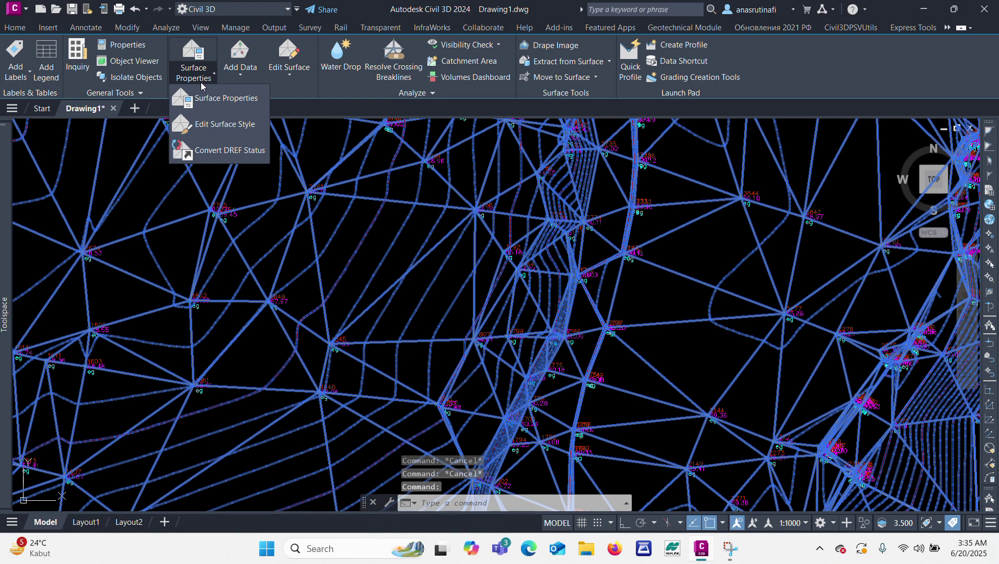
pyautogui.click(209, 127)
pyautogui.click(219, 267)
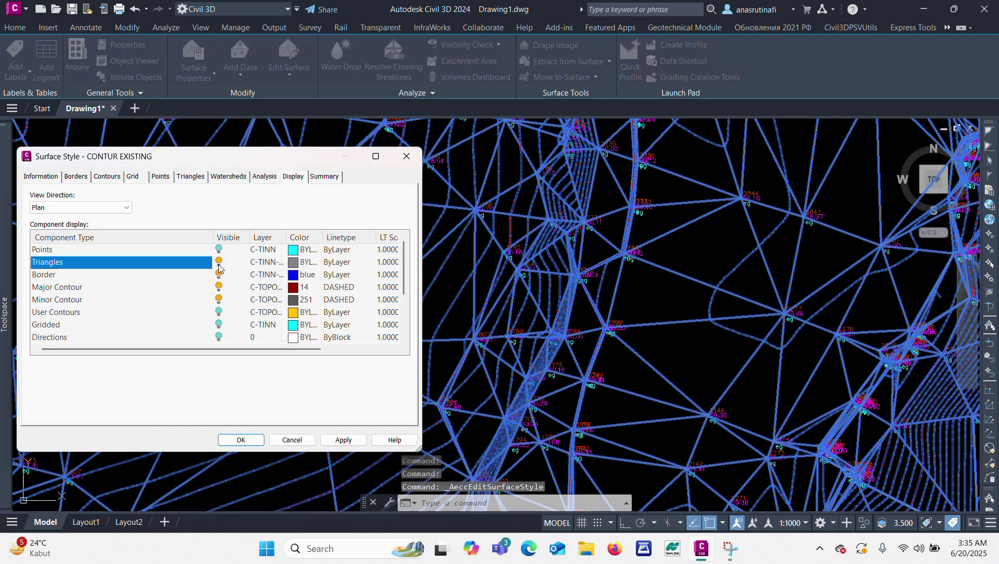
pyautogui.click(237, 440)
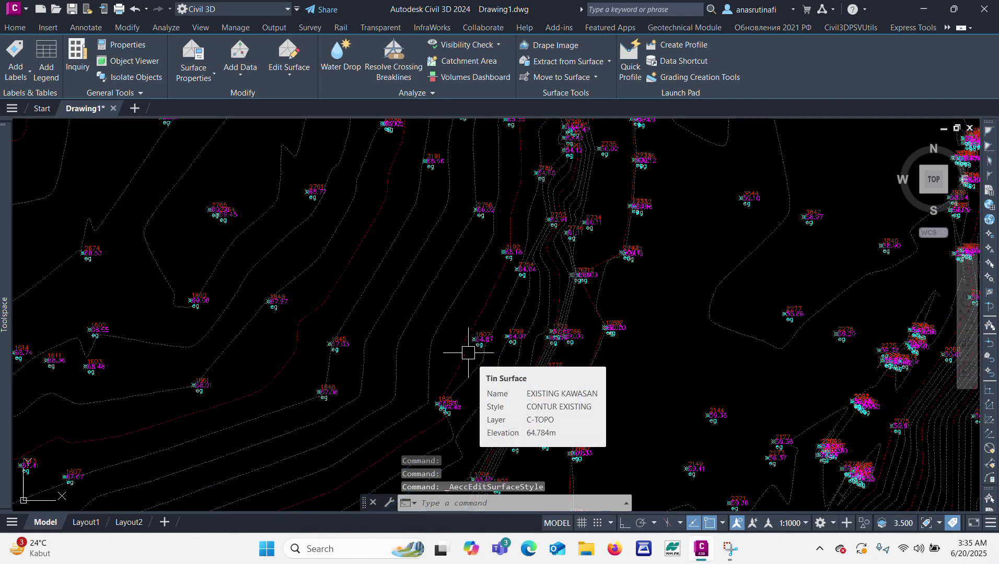
pyautogui.press('Escape')
pyautogui.press('Escape')
pyautogui.scroll(-3, 452, 287)
pyautogui.scroll(3, 522, 194)
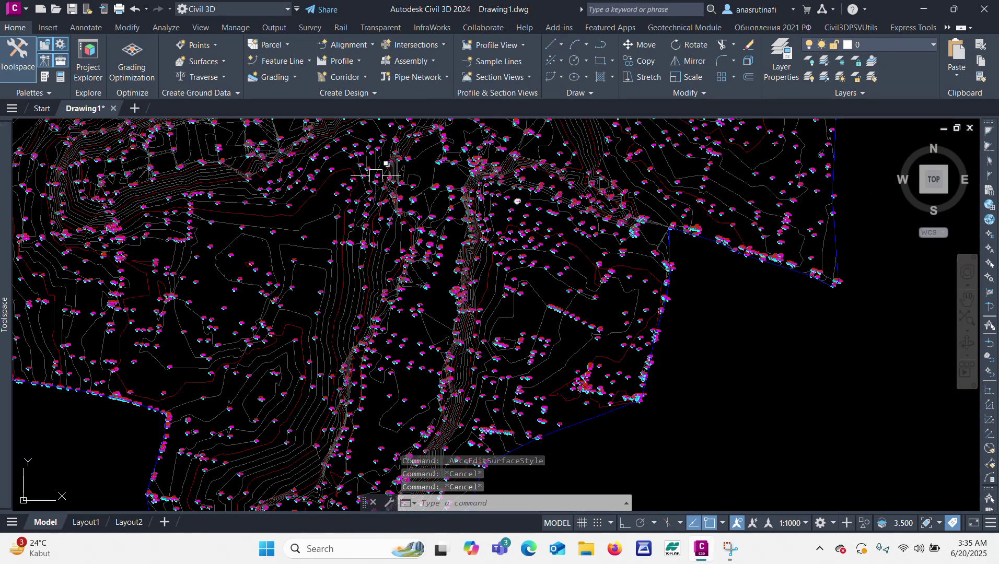
# Examine the existing contours and survey points across the site, especially around the closed depression in the middle.
pyautogui.scroll(-4, 507, 290)
pyautogui.scroll(2, 507, 290)
pyautogui.scroll(3, 331, 283)
pyautogui.scroll(-4, 401, 261)
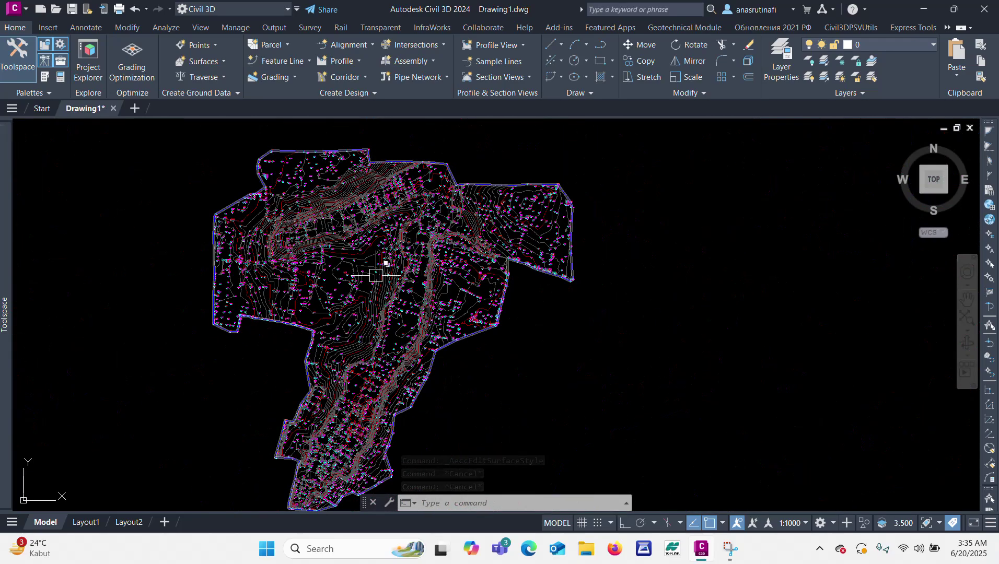
pyautogui.scroll(3, 301, 268)
pyautogui.scroll(6, 301, 269)
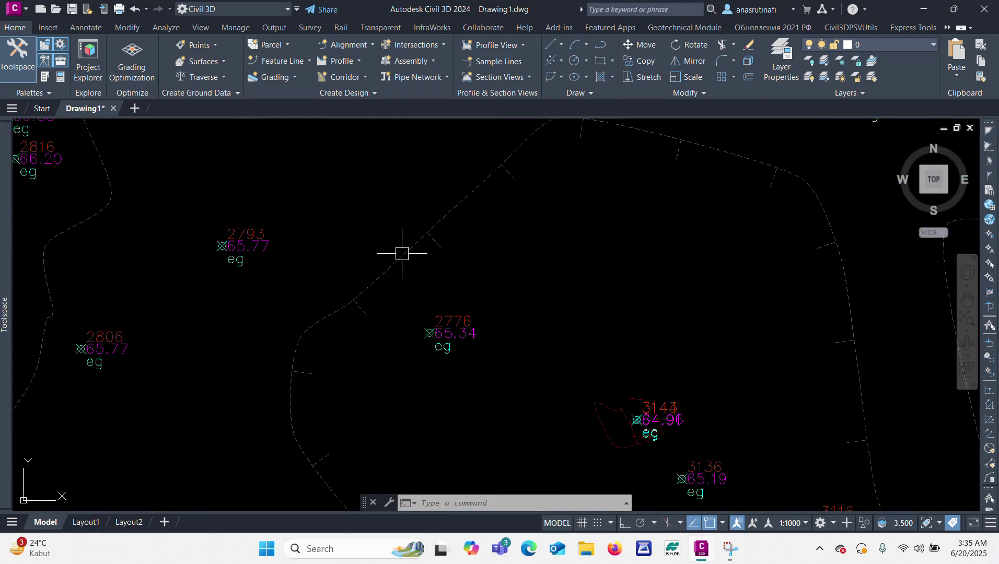
pyautogui.scroll(-5, 406, 250)
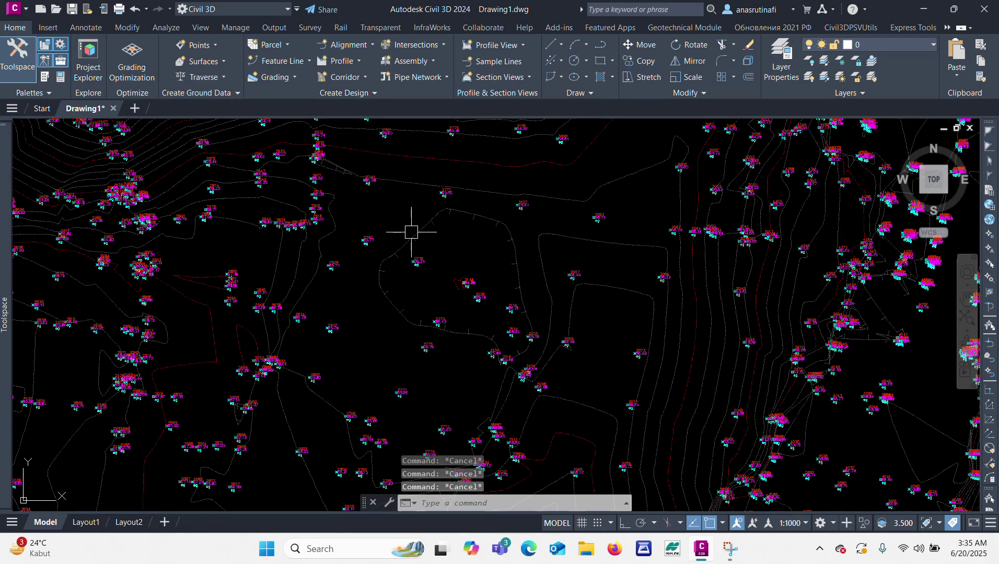
pyautogui.scroll(-4, 411, 232)
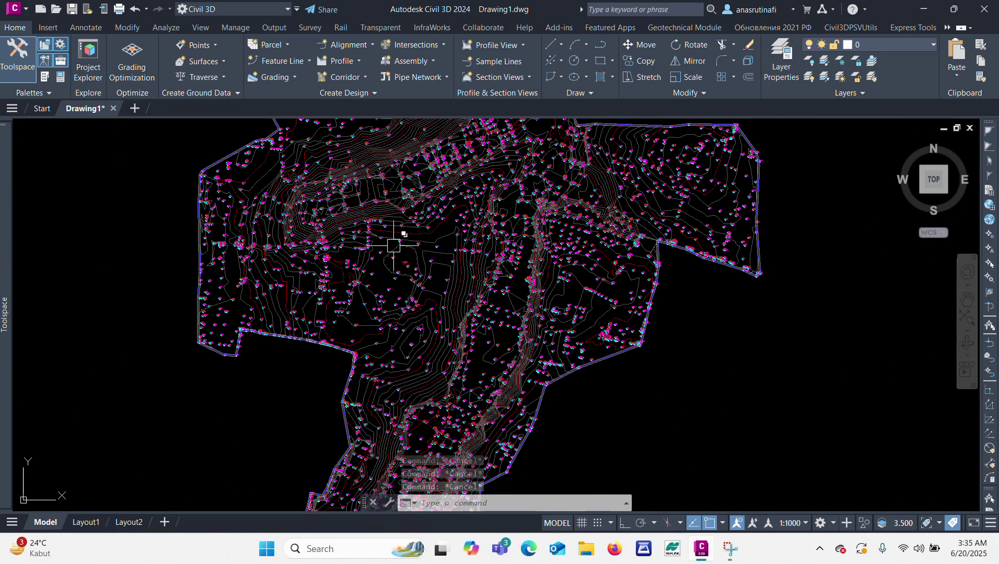
pyautogui.scroll(4, 386, 182)
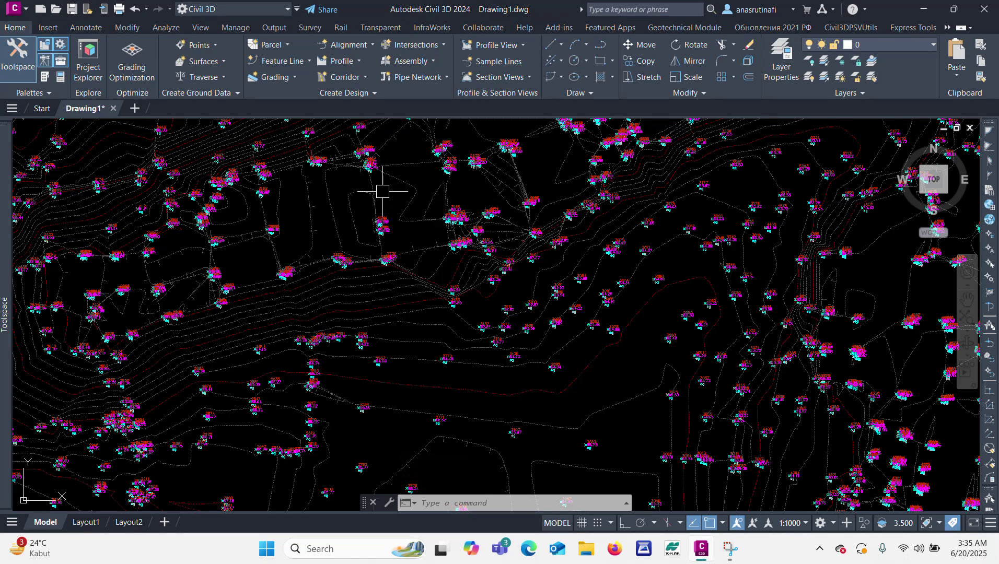
pyautogui.scroll(5, 308, 389)
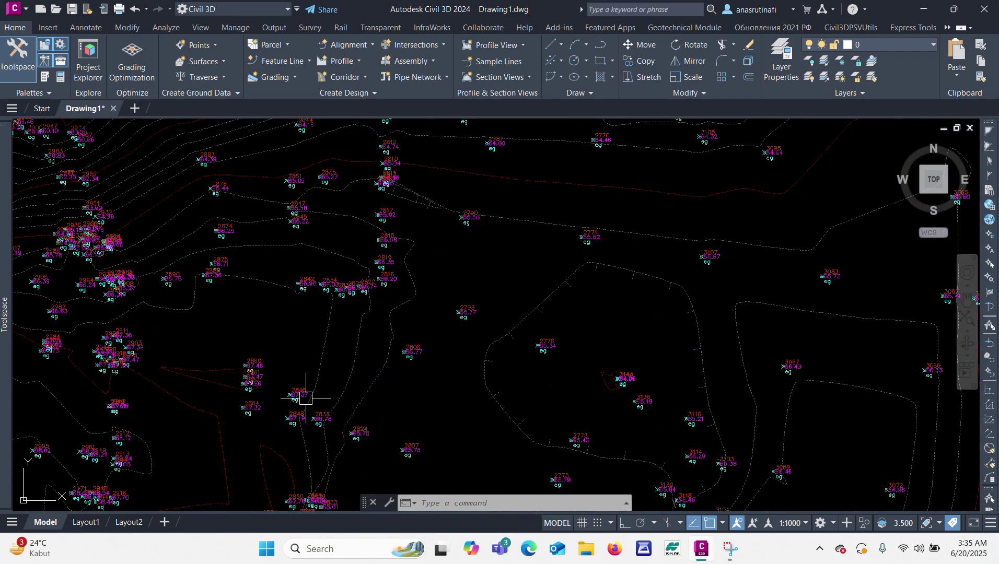
pyautogui.scroll(-5, 362, 288)
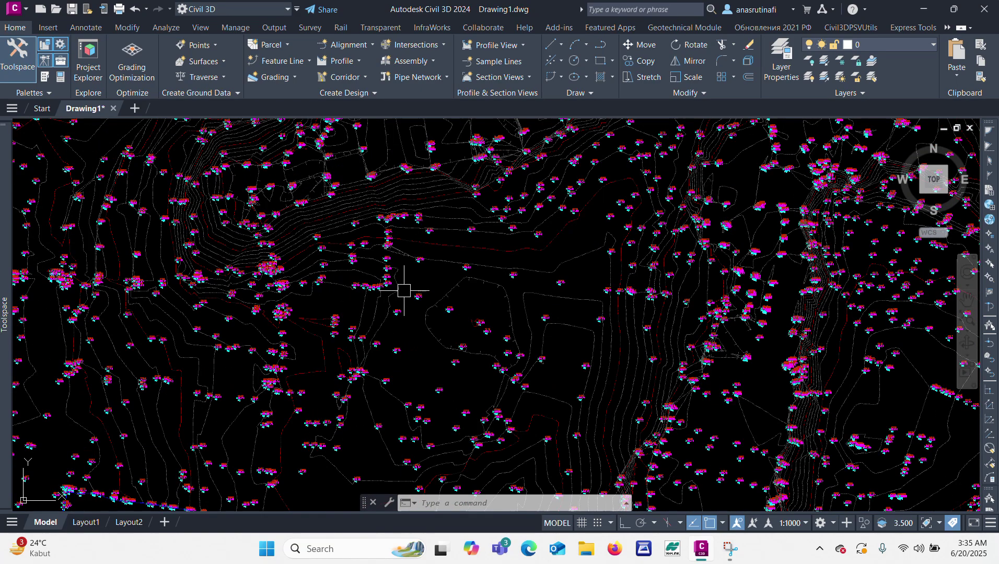
pyautogui.scroll(6, 425, 283)
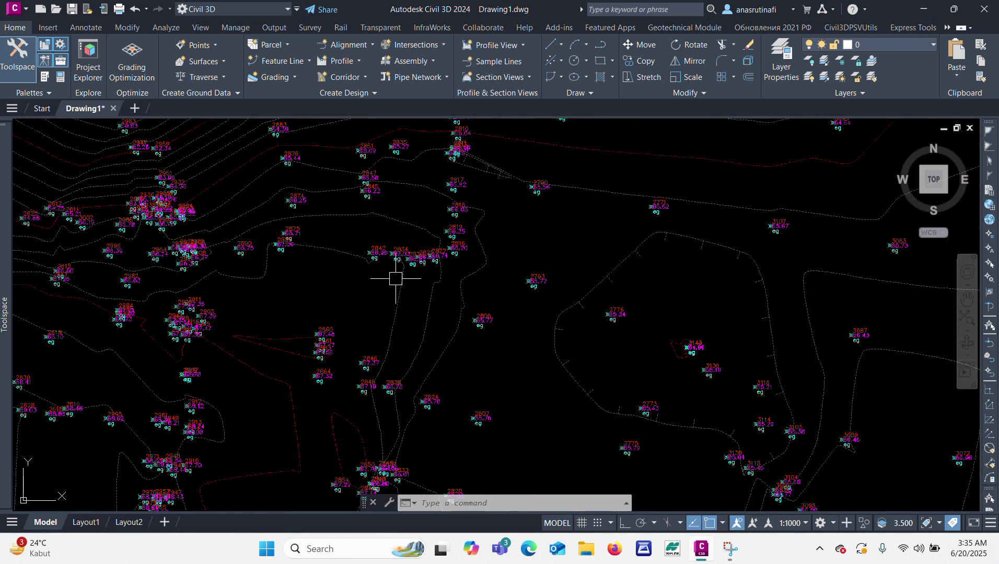
# Hide the survey points by setting the point style and point label style of the DATA EXISTING point group to <none>.
pyautogui.click(442, 228)
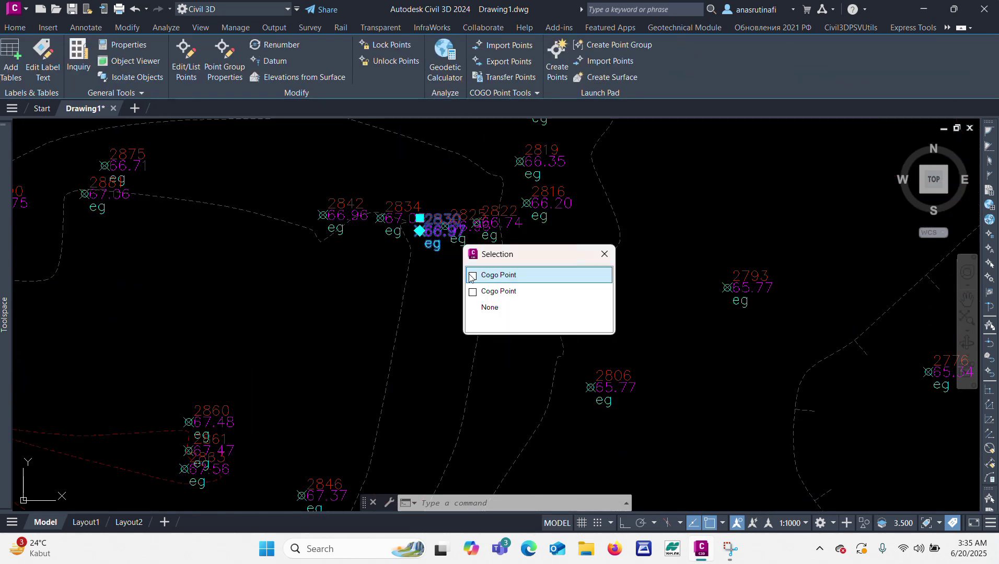
pyautogui.click(472, 276)
pyautogui.click(223, 79)
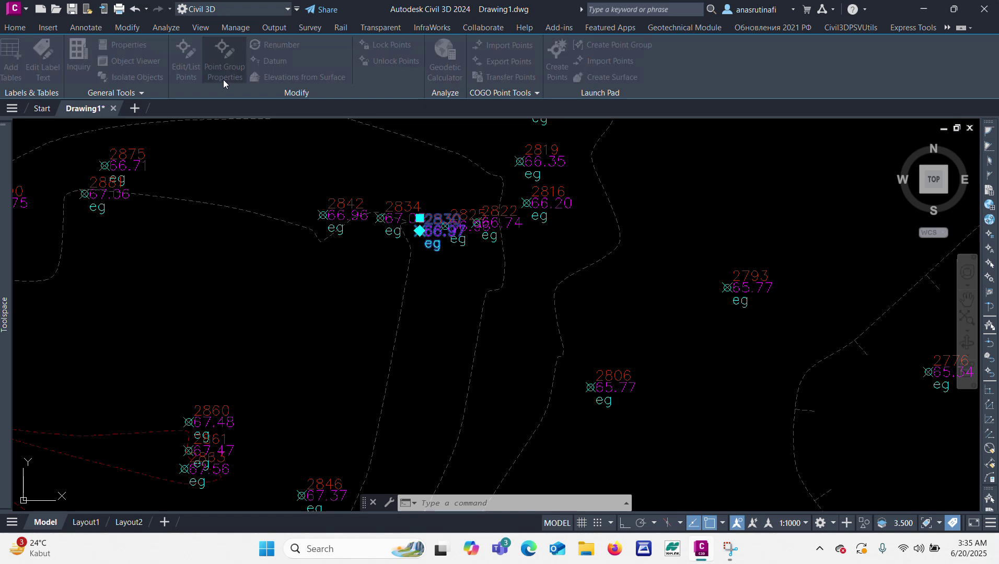
pyautogui.click(423, 302)
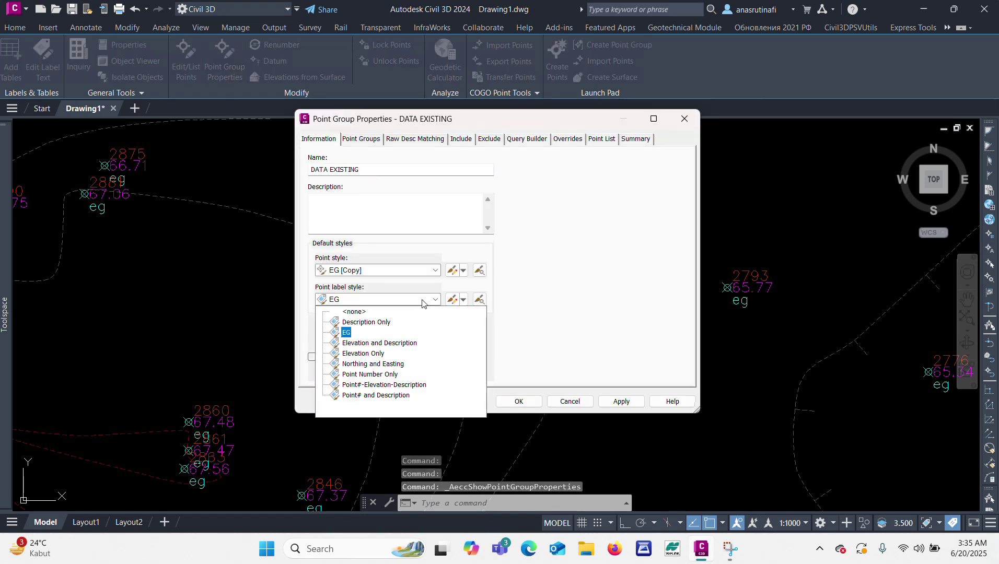
pyautogui.click(423, 302)
pyautogui.click(390, 270)
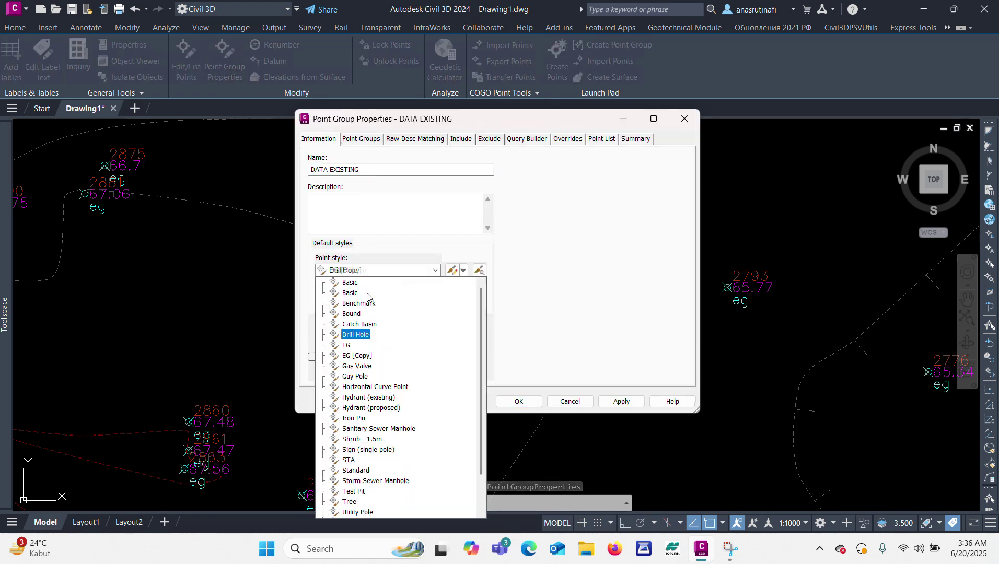
pyautogui.click(368, 293)
pyautogui.click(529, 403)
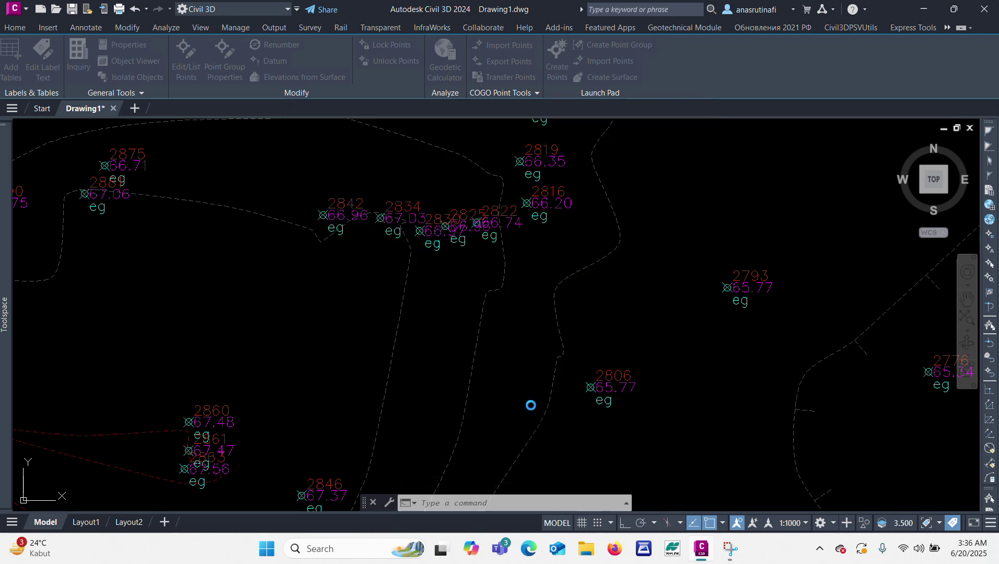
pyautogui.press('Escape')
pyautogui.press('Escape')
pyautogui.press('Escape')
pyautogui.scroll(-5, 471, 303)
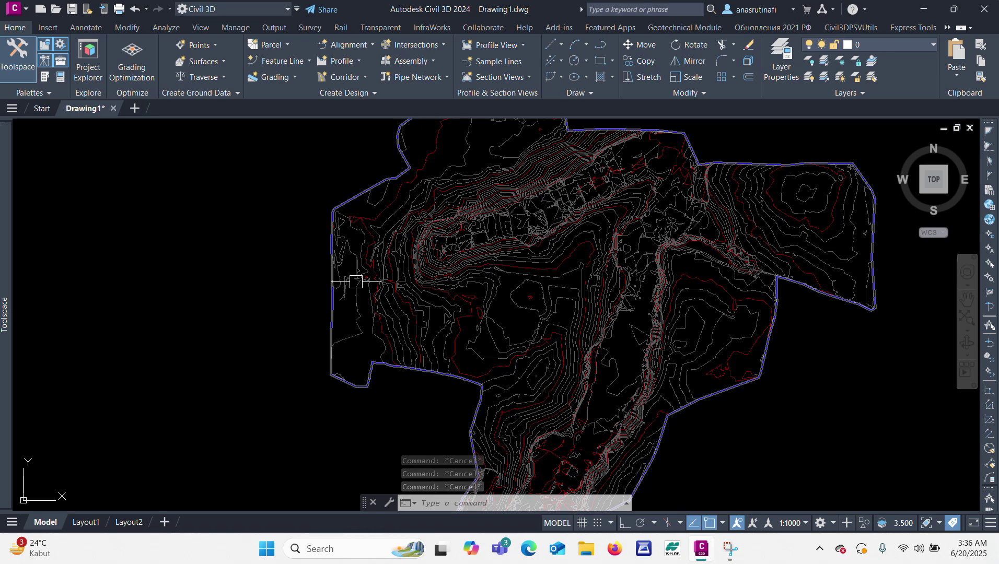
# Start single contour labeling on the EXISTING KAWASAN surface and label the 73.00 and 72.50 contours near the northwest boundary.
pyautogui.scroll(-3, 360, 267)
pyautogui.scroll(6, 383, 256)
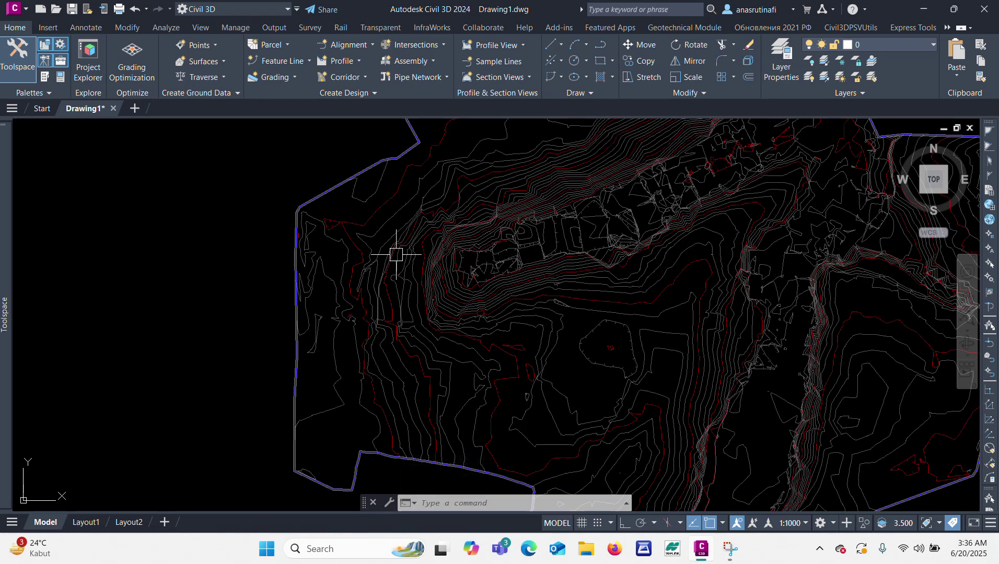
pyautogui.moveTo(397, 255)
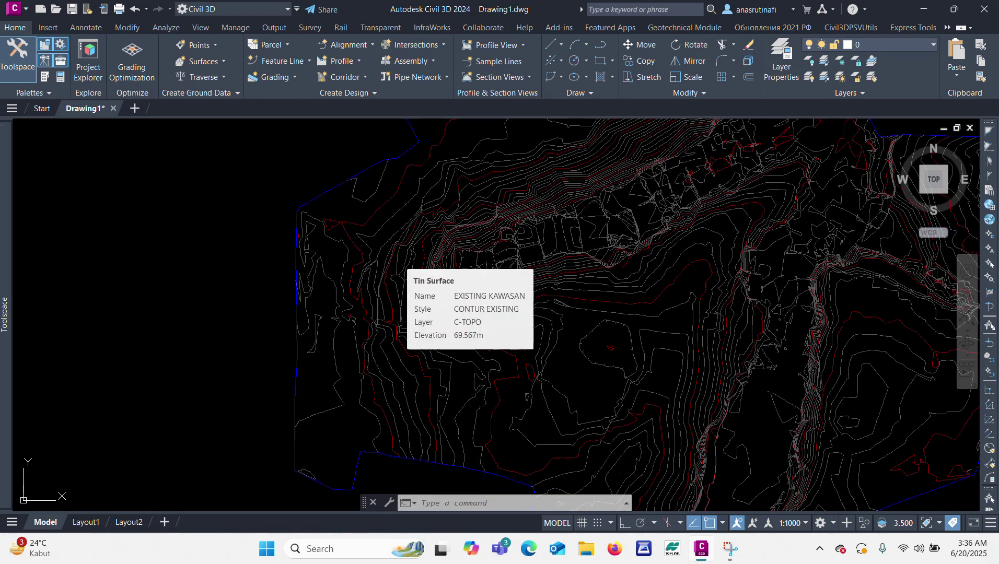
pyautogui.click(396, 255)
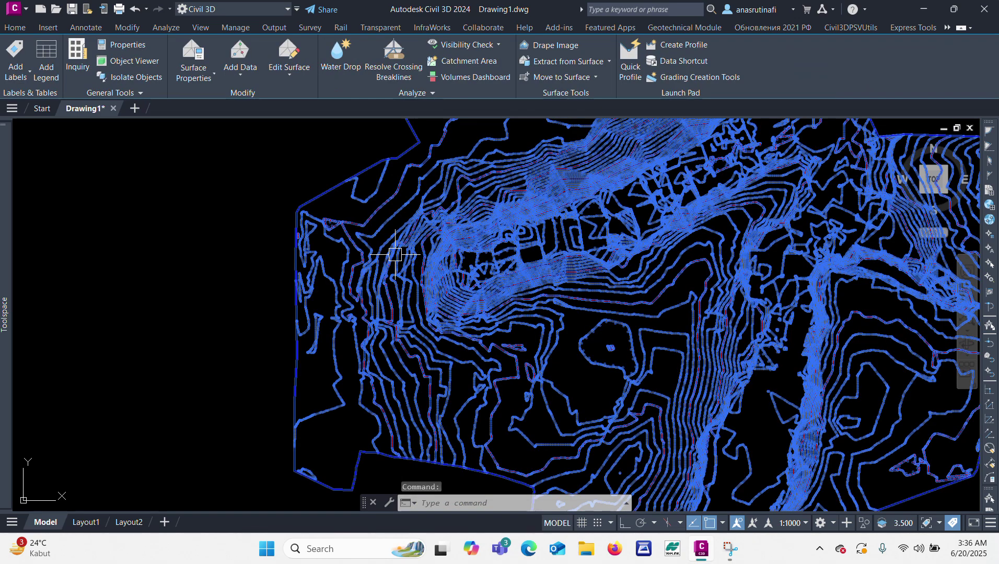
pyautogui.click(16, 77)
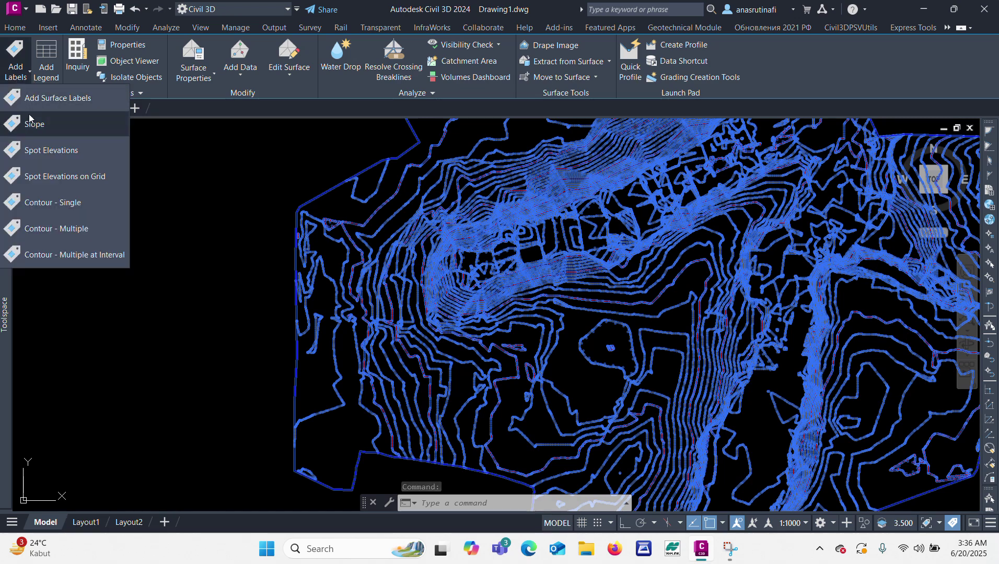
pyautogui.click(48, 203)
pyautogui.scroll(5, 348, 171)
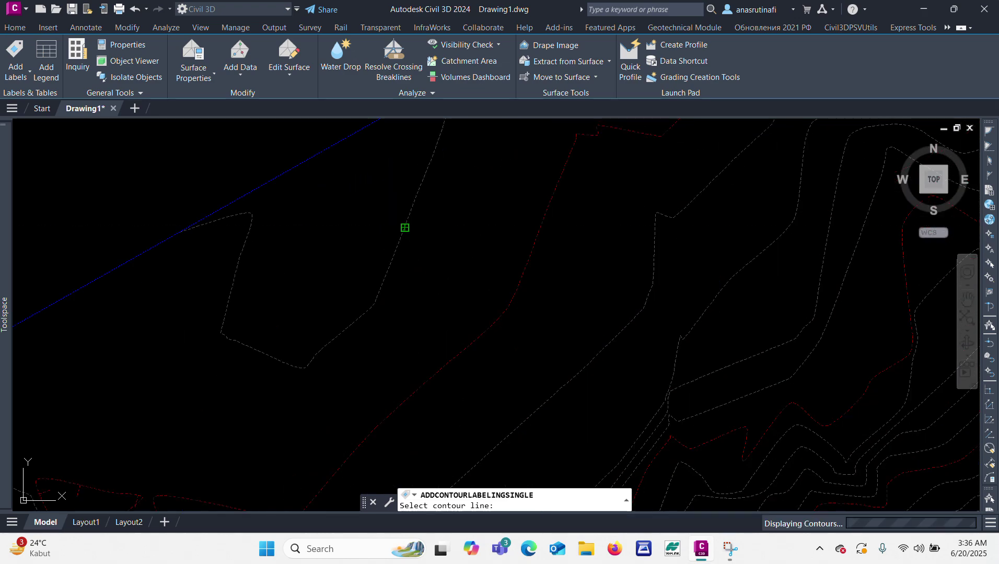
pyautogui.click(405, 228)
pyautogui.scroll(-2, 447, 230)
pyautogui.scroll(2, 475, 239)
pyautogui.click(471, 232)
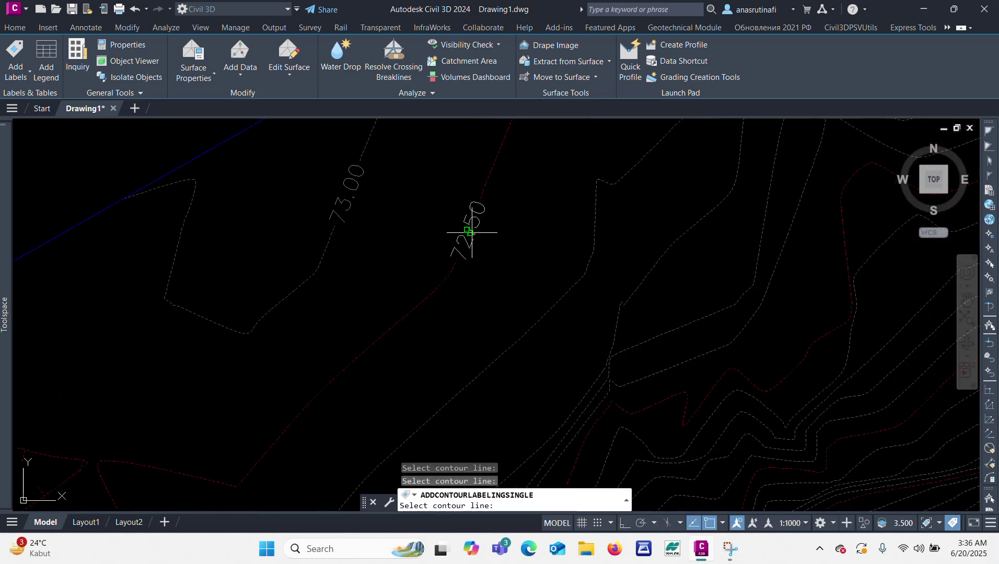
# Add single elevation labels to the neighbouring contours descending southeast, including 72.00, 71.00, 69.50 and 69.00.
pyautogui.click(541, 315)
pyautogui.scroll(-2, 504, 241)
pyautogui.scroll(2, 540, 196)
pyautogui.click(538, 191)
pyautogui.scroll(-2, 602, 211)
pyautogui.scroll(2, 547, 156)
pyautogui.scroll(-2, 554, 162)
pyautogui.scroll(2, 571, 183)
pyautogui.scroll(-2, 480, 250)
pyautogui.scroll(1, 550, 176)
pyautogui.scroll(-2, 550, 176)
pyautogui.scroll(2, 529, 203)
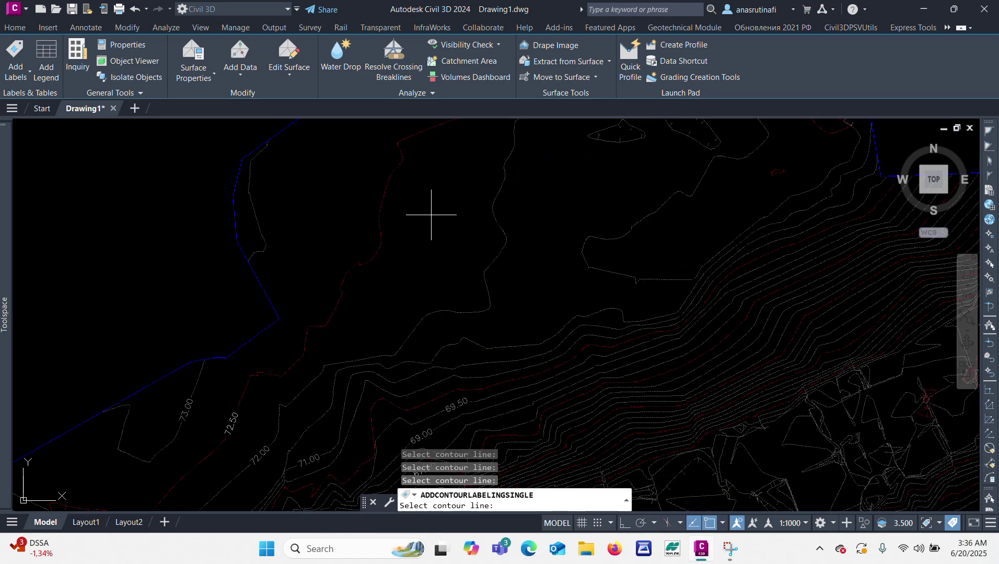
# Label the 65.50 contour just north of the central depression and end the single contour labeling command.
pyautogui.scroll(-3, 413, 168)
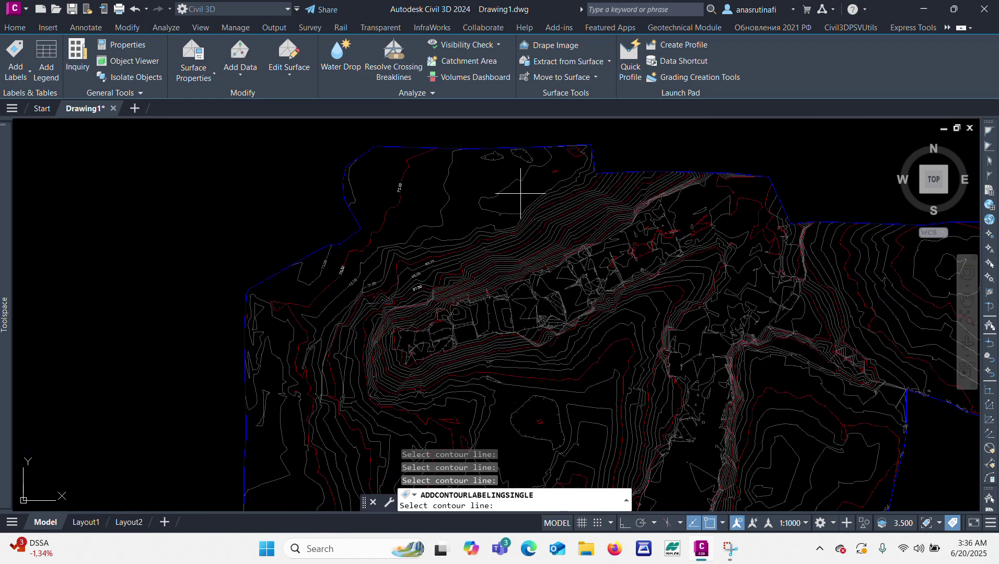
pyautogui.scroll(-2, 521, 193)
pyautogui.scroll(6, 528, 334)
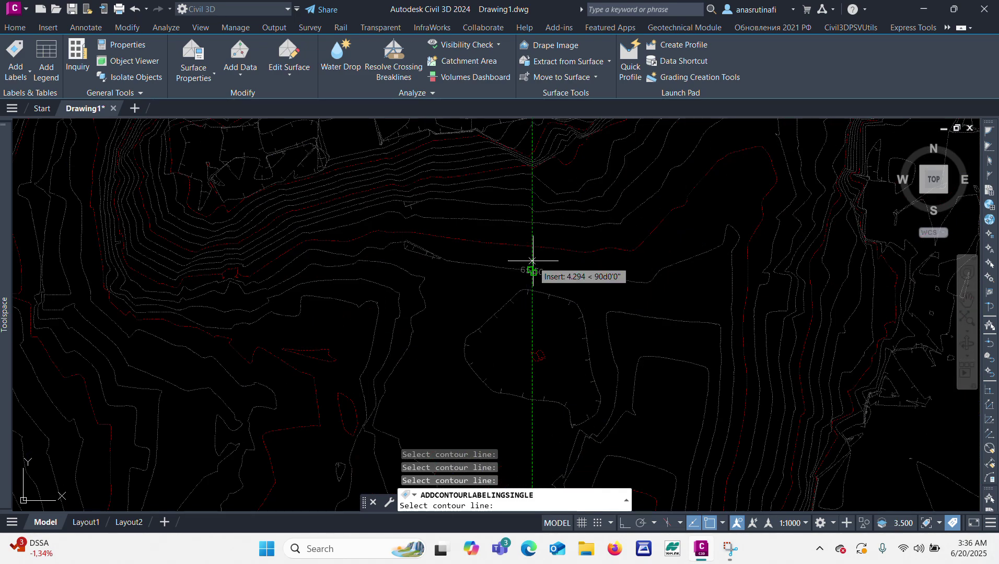
pyautogui.press('Return')
pyautogui.press('Escape')
pyautogui.press('Escape')
pyautogui.press('Escape')
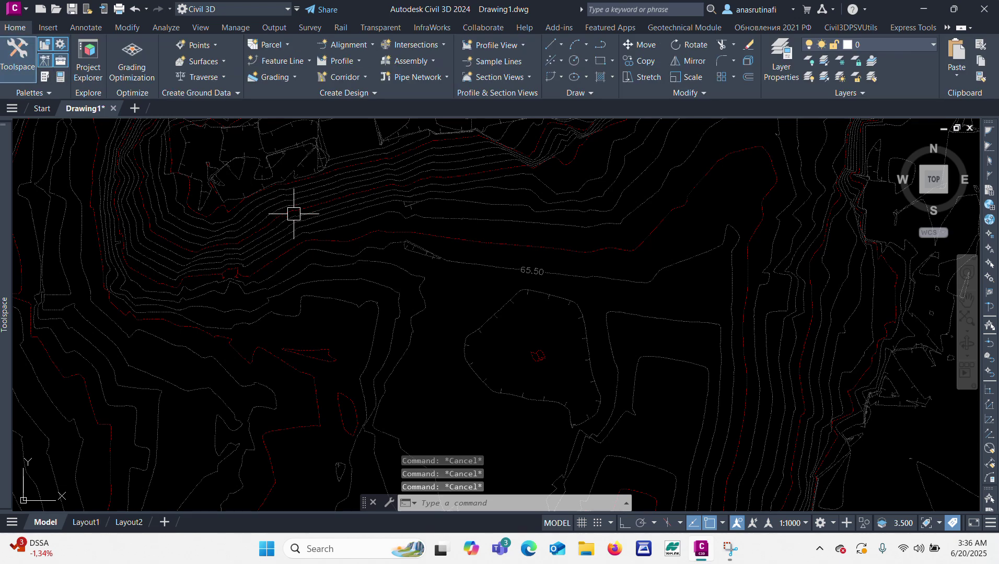
# Add multiple contour labels to the EXISTING KAWASAN surface along a west-to-east line across the middle of the site.
pyautogui.scroll(-2, 387, 220)
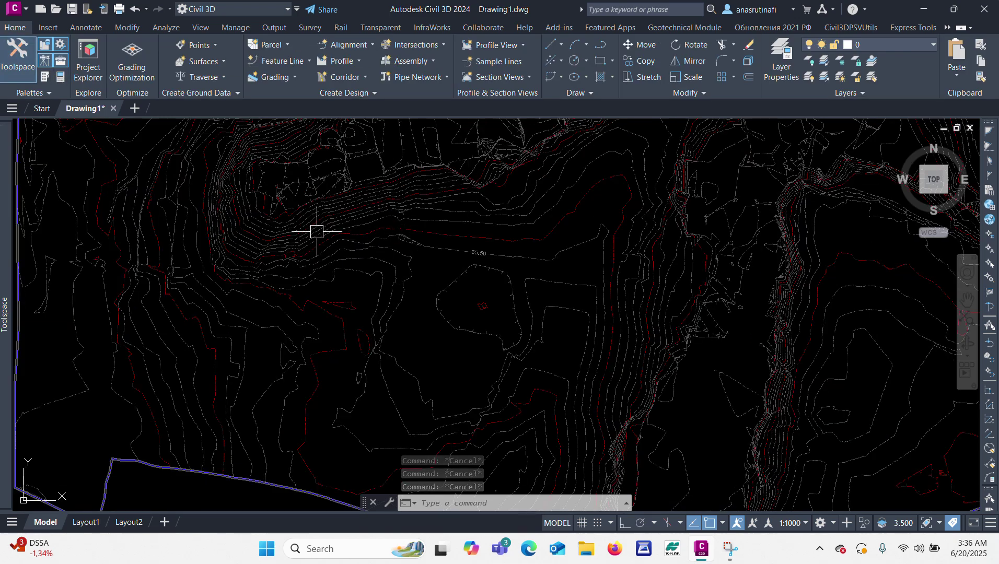
pyautogui.click(338, 222)
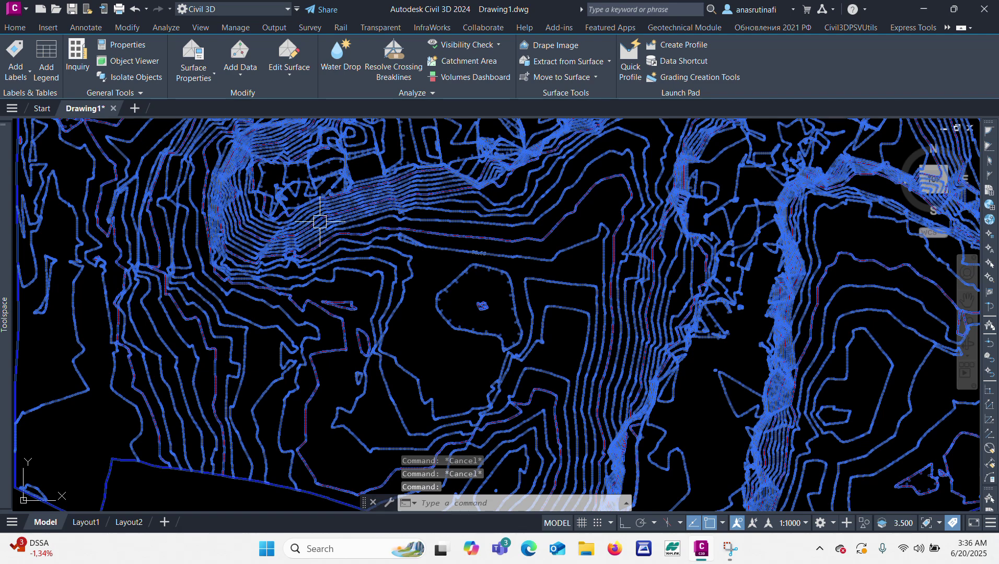
pyautogui.click(15, 79)
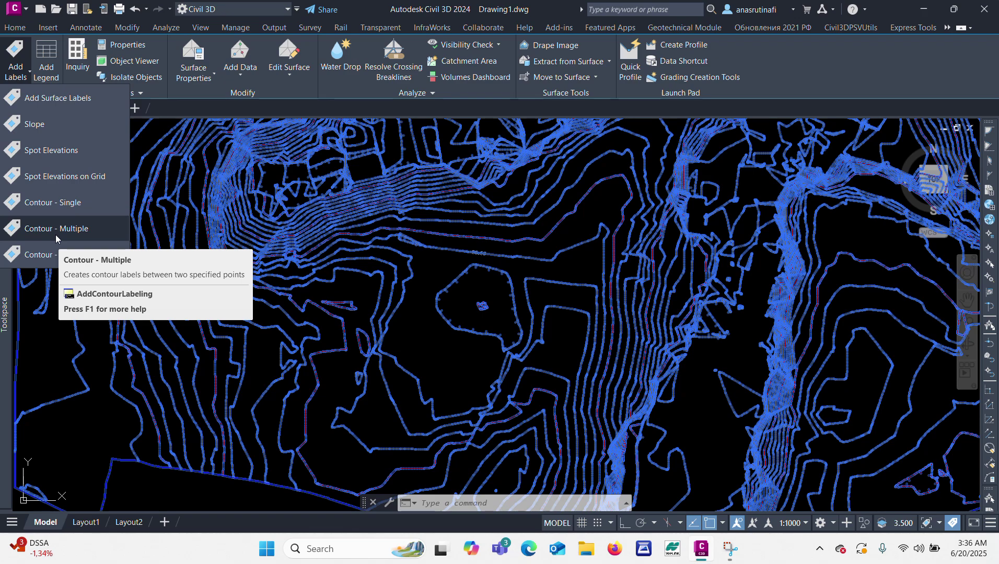
pyautogui.scroll(-2, 196, 264)
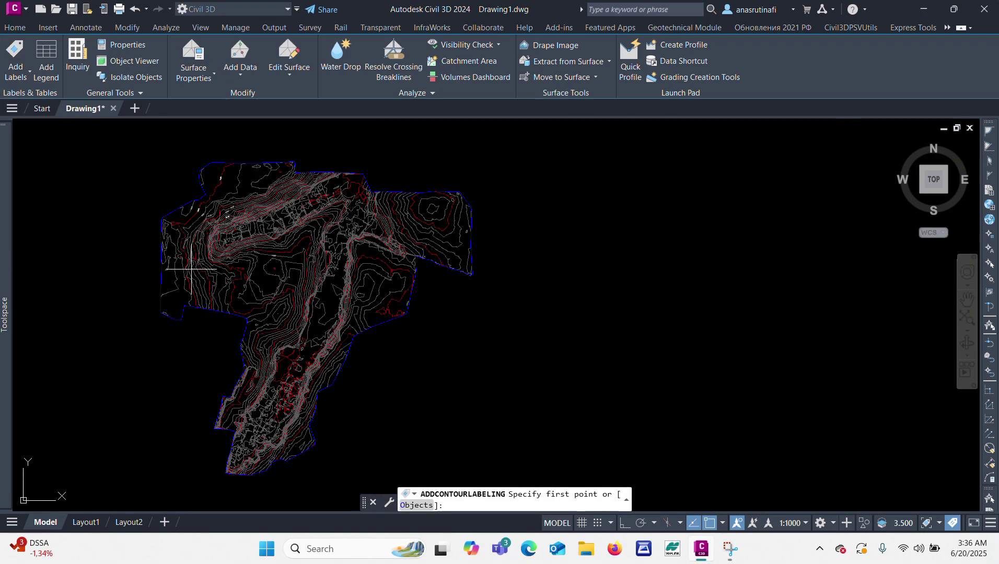
pyautogui.scroll(5, 183, 283)
pyautogui.click(116, 286)
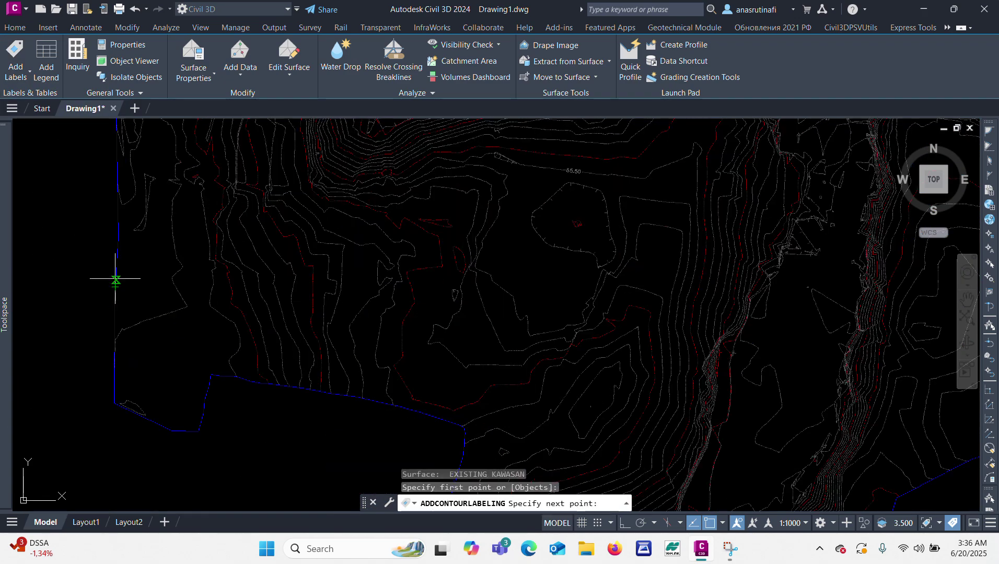
pyautogui.scroll(-3, 116, 287)
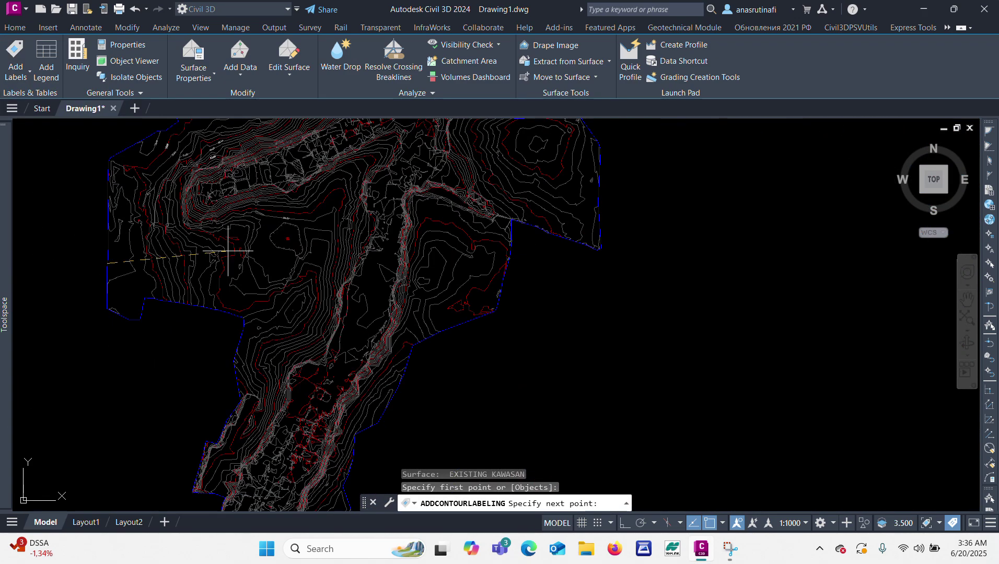
pyautogui.click(506, 278)
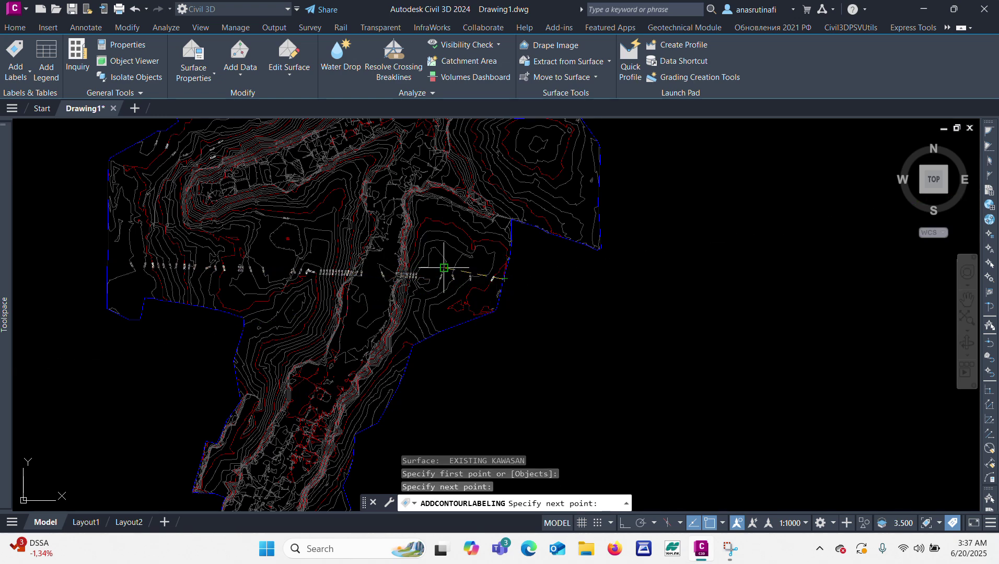
pyautogui.press('Return')
# Add multiple contour labels along a north-to-south line from the north boundary to the area just above the central depression.
pyautogui.click(17, 78)
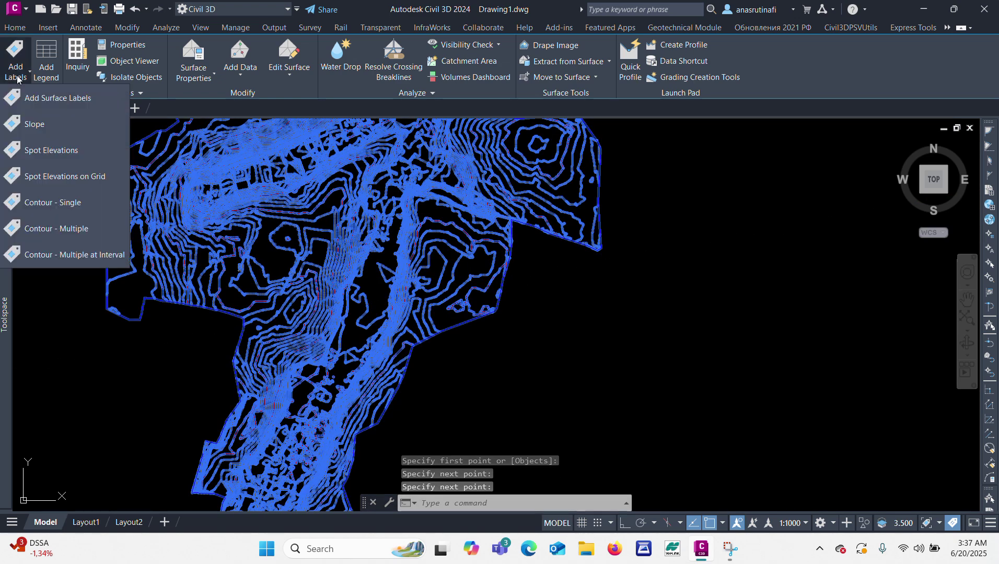
pyautogui.click(49, 230)
pyautogui.scroll(-5, 223, 257)
pyautogui.scroll(4, 249, 219)
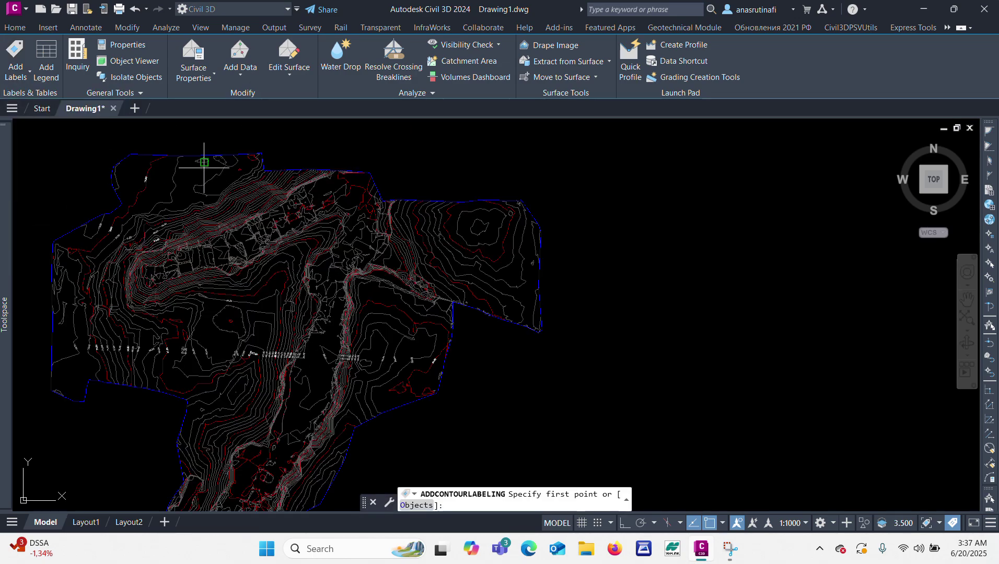
pyautogui.scroll(4, 200, 156)
pyautogui.click(198, 133)
pyautogui.scroll(-3, 198, 133)
pyautogui.scroll(3, 200, 264)
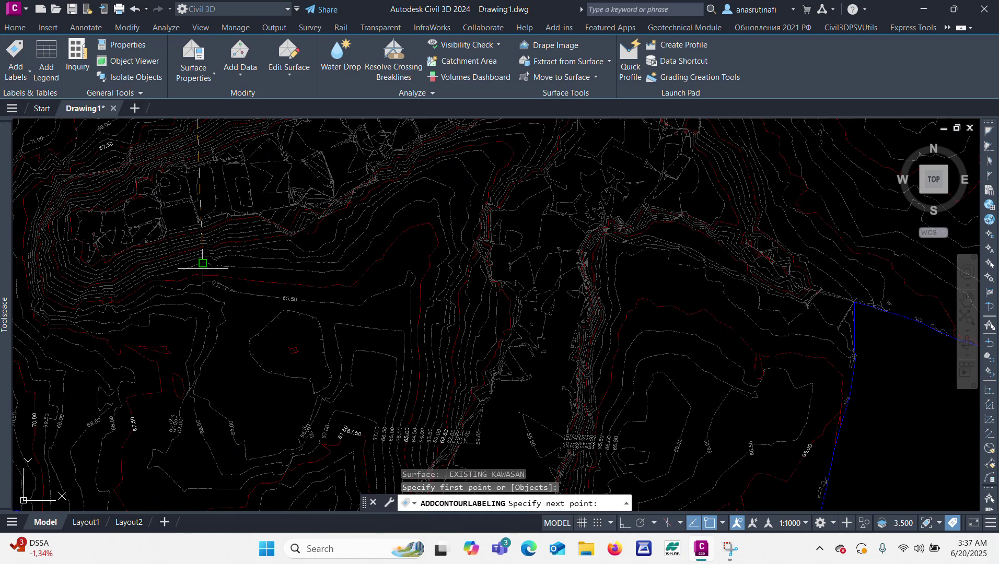
pyautogui.click(220, 287)
pyautogui.press('Escape')
pyautogui.scroll(-3, 248, 250)
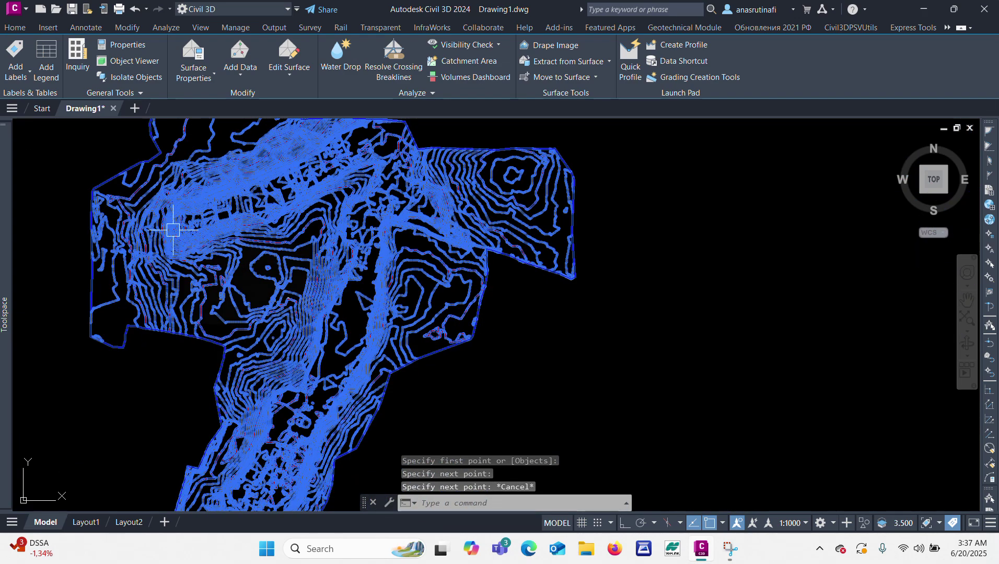
# Label the surface contours at a 100 interval along a line from the west border to the east border across the site's narrow neck.
pyautogui.press('Escape')
pyautogui.click(138, 226)
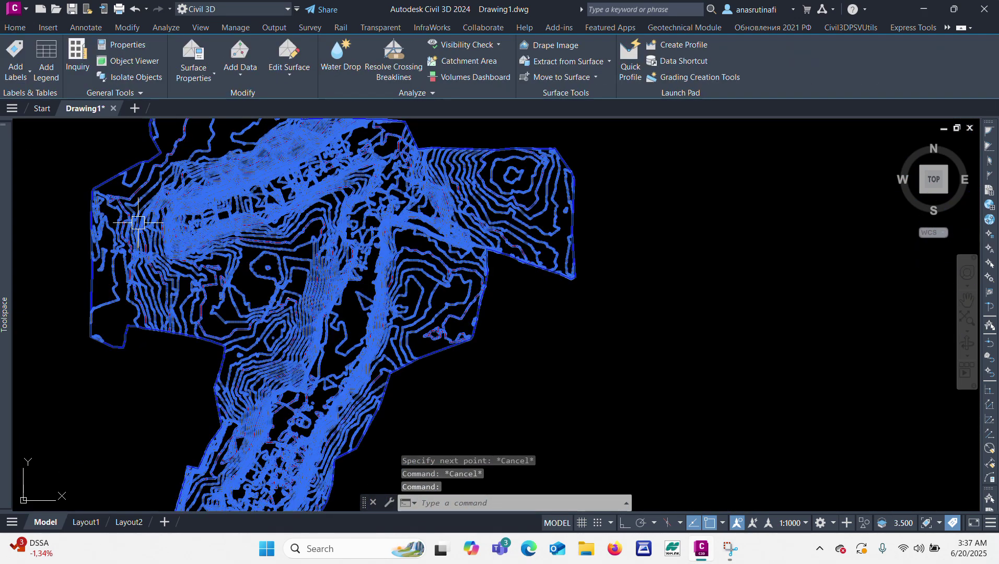
pyautogui.click(19, 83)
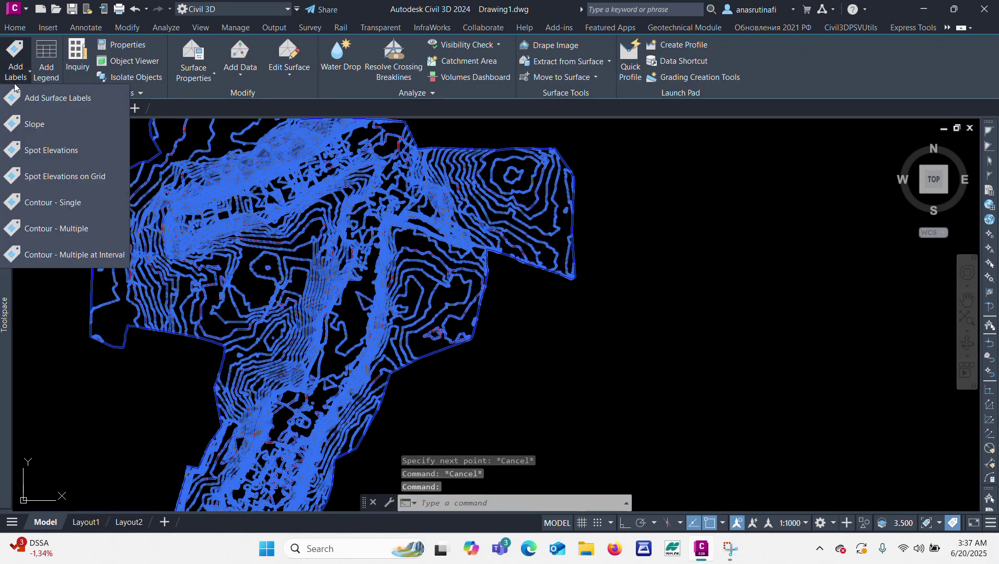
pyautogui.click(56, 257)
pyautogui.scroll(5, 113, 267)
pyautogui.scroll(-3, 201, 223)
pyautogui.scroll(3, 297, 339)
pyautogui.scroll(2, 263, 367)
pyautogui.click(203, 274)
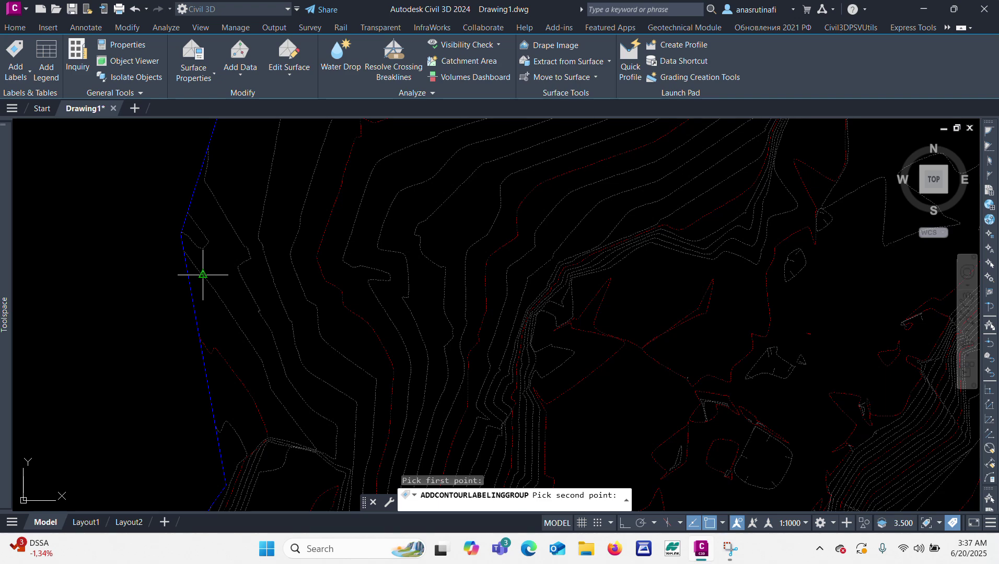
pyautogui.scroll(-5, 346, 263)
pyautogui.scroll(3, 486, 237)
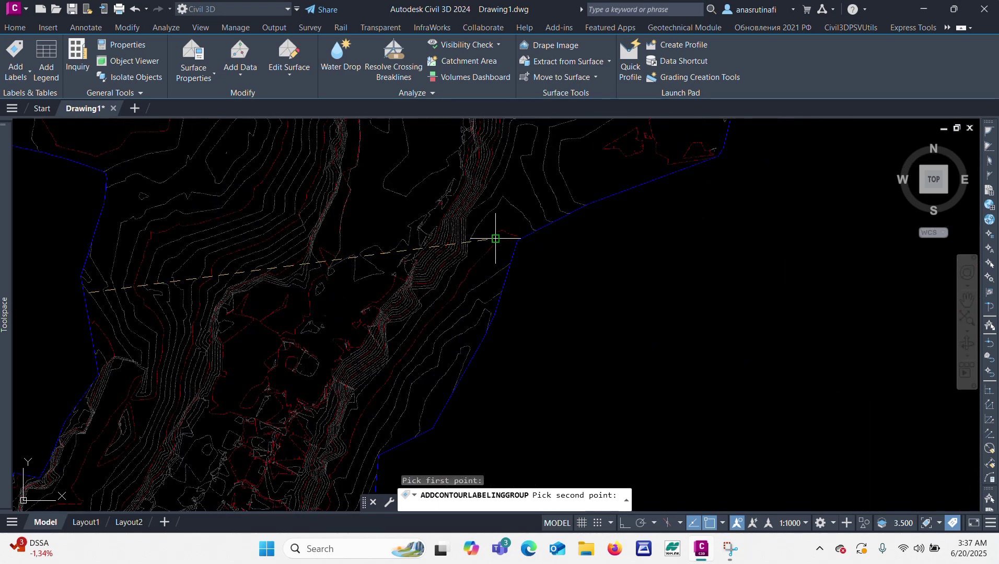
pyautogui.click(563, 177)
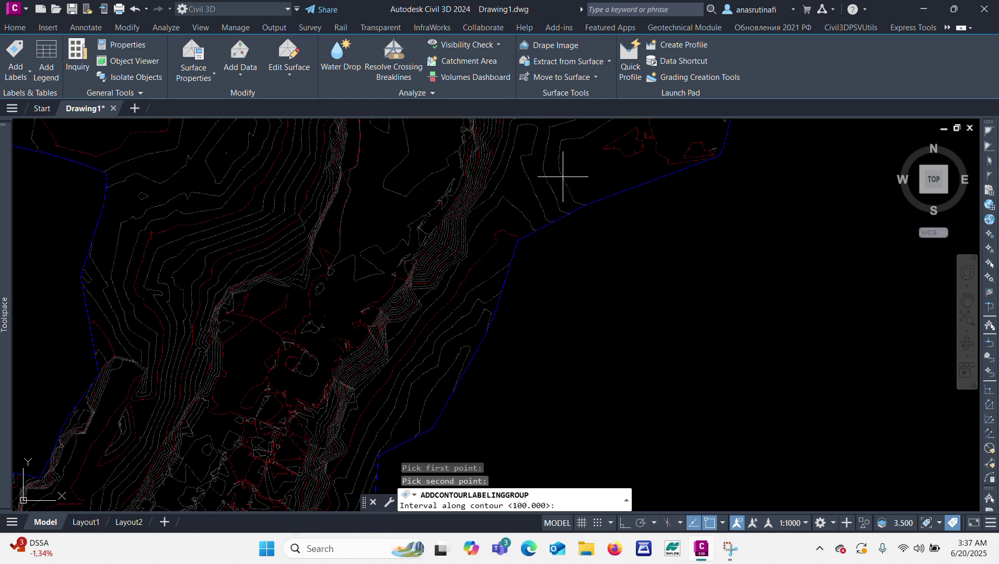
pyautogui.press('Return')
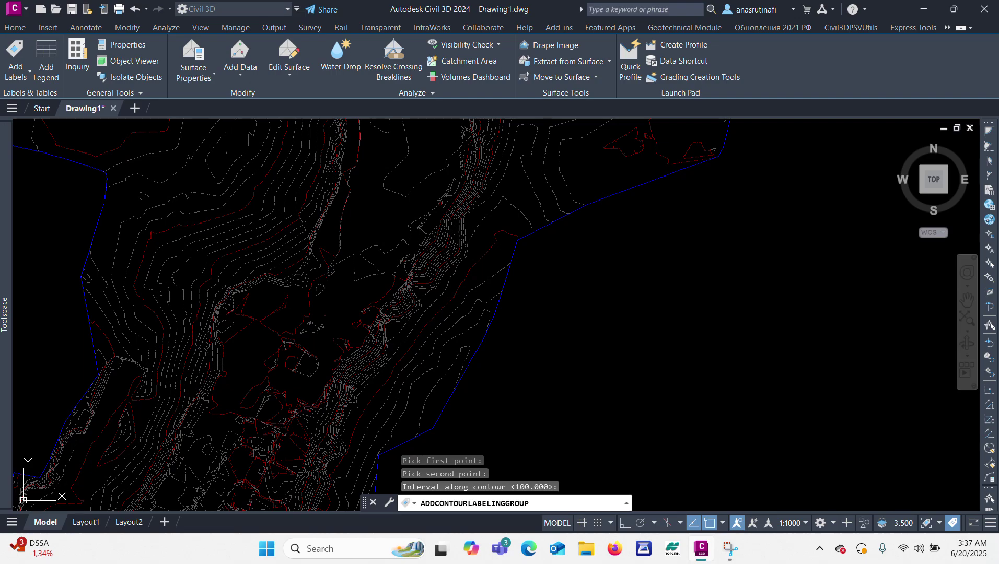
pyautogui.scroll(4, 261, 234)
pyautogui.scroll(-2, 396, 256)
pyautogui.scroll(6, 396, 257)
pyautogui.scroll(-5, 403, 252)
pyautogui.scroll(5, 301, 386)
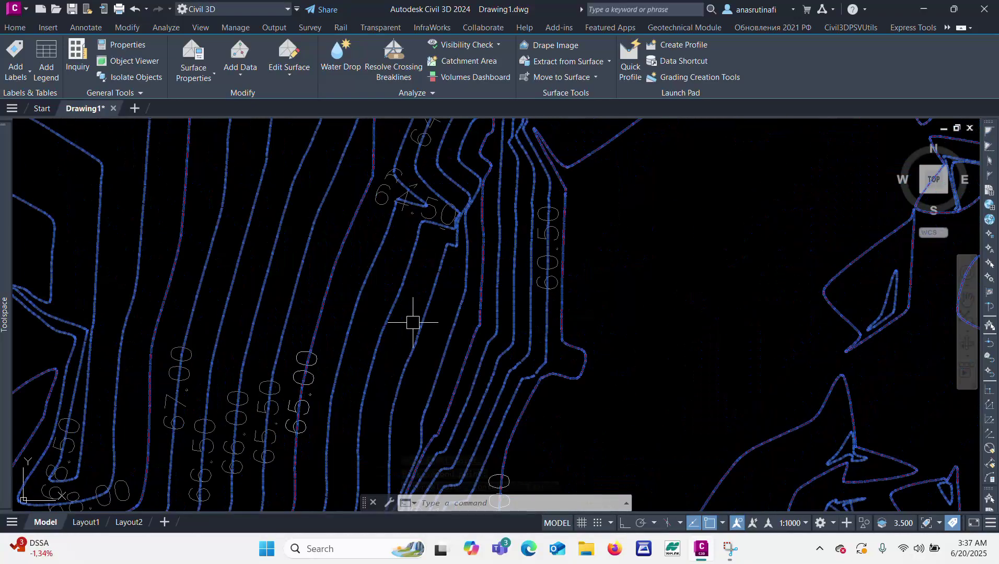
pyautogui.press('Escape')
pyautogui.press('Escape')
# Examine the contour elevation labels across the surface, from the northern channel and northeast hill to the central slopes.
pyautogui.scroll(-6, 439, 317)
pyautogui.scroll(3, 474, 196)
pyautogui.scroll(-3, 474, 196)
pyautogui.scroll(5, 475, 197)
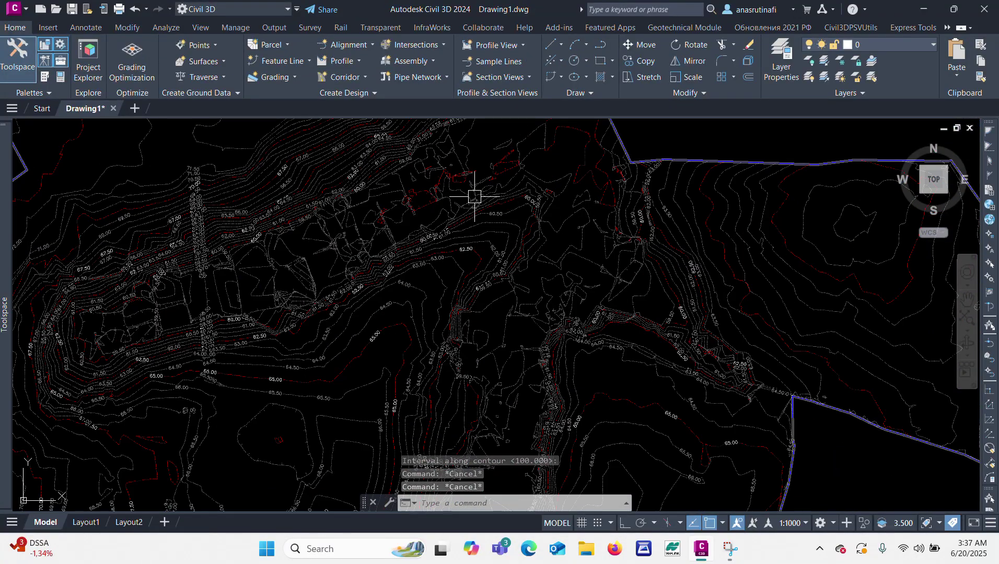
pyautogui.scroll(-5, 475, 197)
pyautogui.scroll(5, 631, 226)
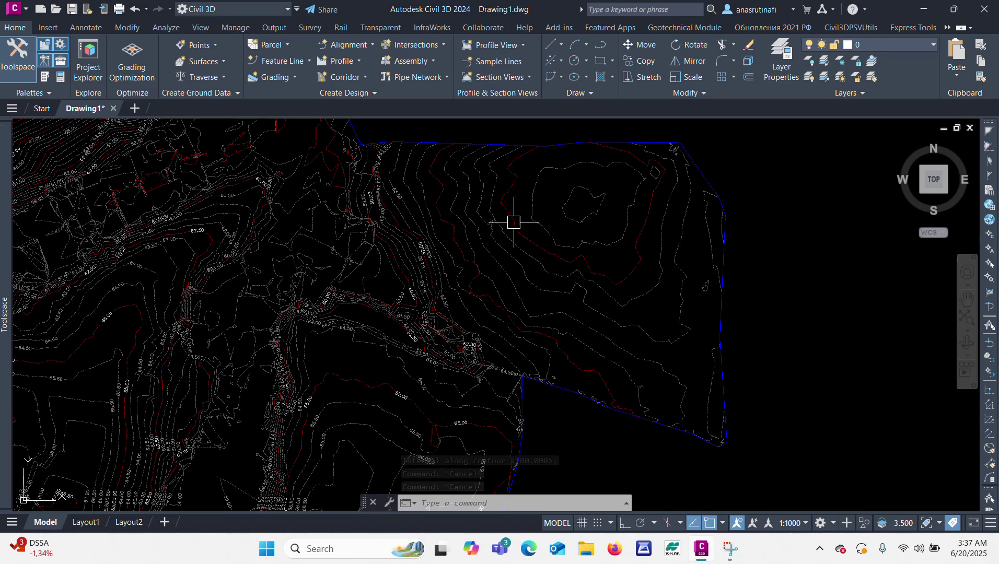
pyautogui.scroll(-5, 513, 223)
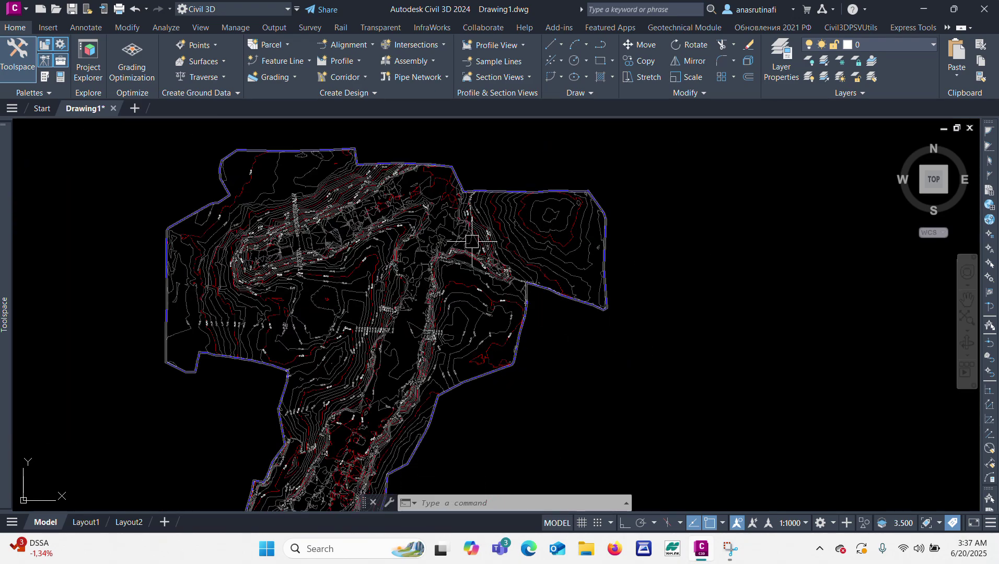
pyautogui.scroll(4, 294, 264)
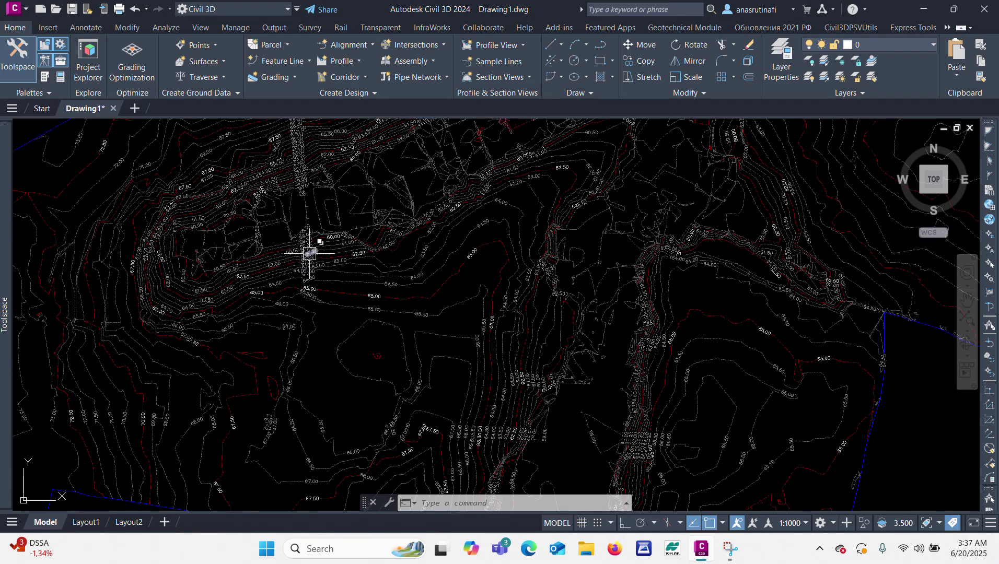
pyautogui.scroll(2, 294, 264)
pyautogui.scroll(-6, 411, 230)
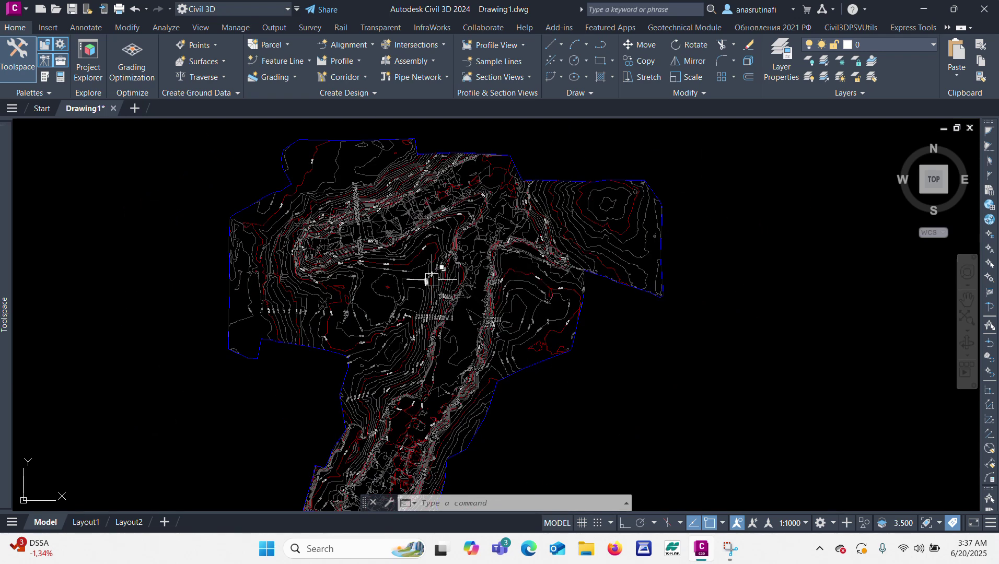
pyautogui.scroll(3, 432, 280)
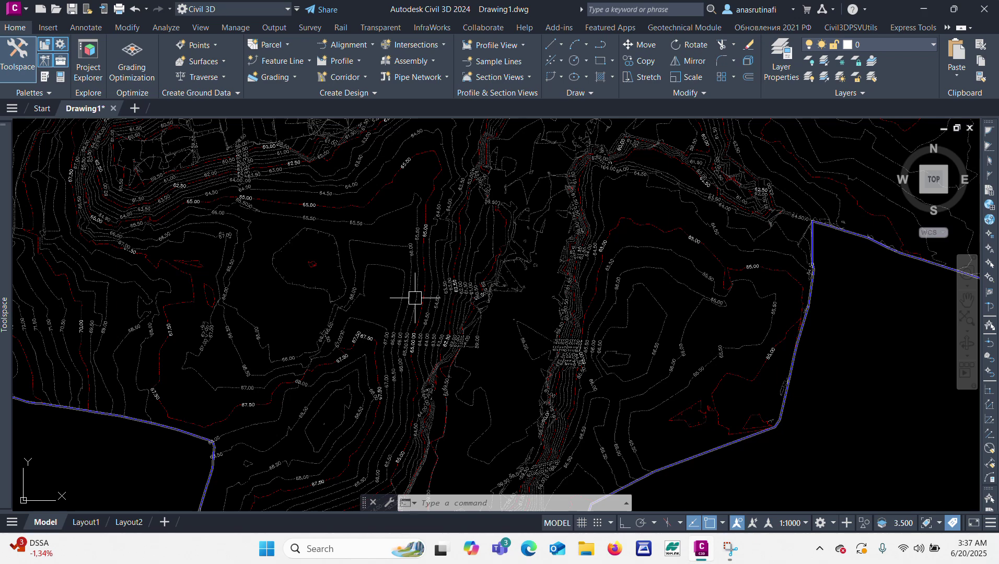
# Inspect the EXISTING KAWASAN surface in the Object Viewer from a tilted 3D view in Conceptual style, close up on the central channel.
pyautogui.click(415, 298)
pyautogui.rightClick(383, 238)
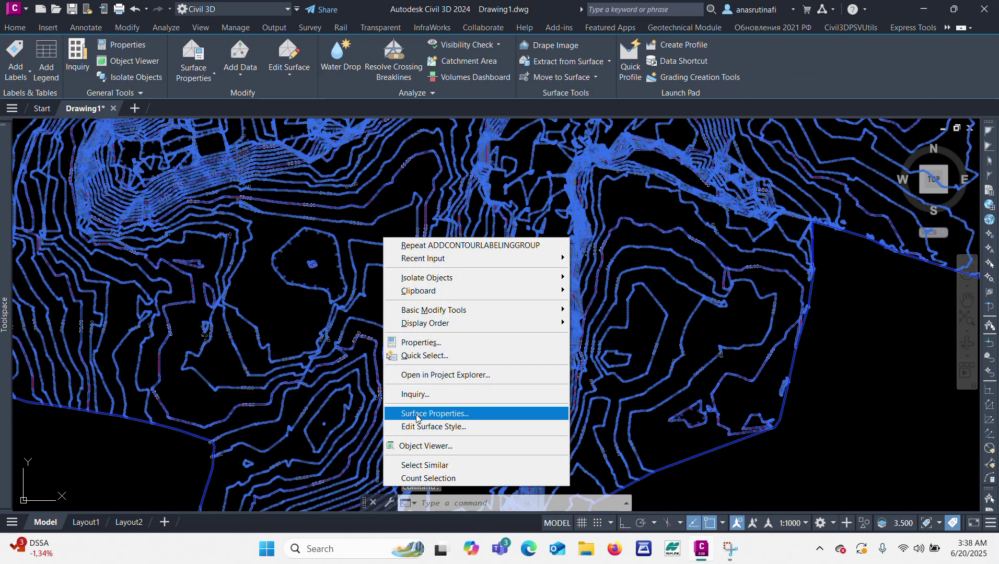
pyautogui.click(422, 447)
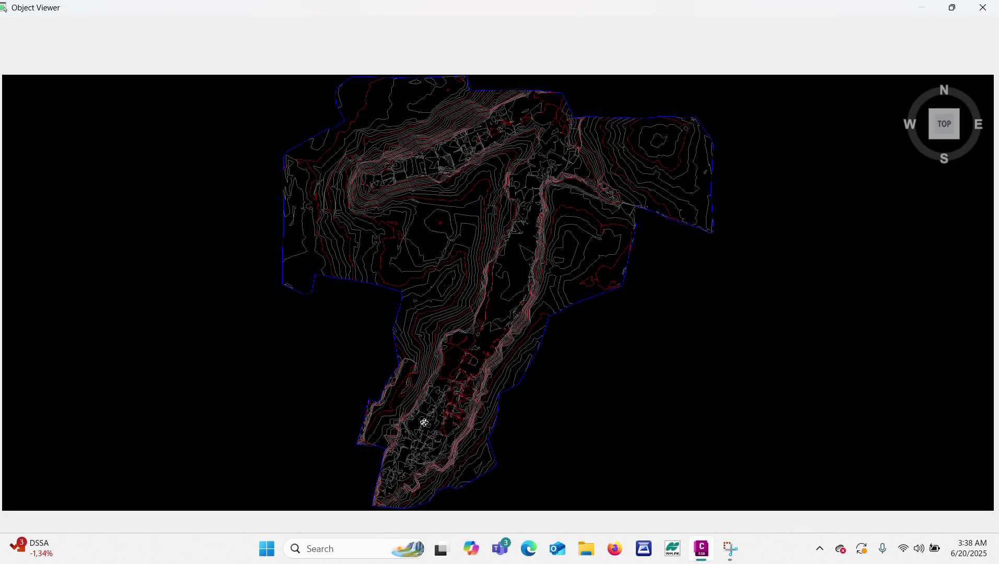
pyautogui.moveTo(506, 344); pyautogui.dragTo(435, 274)
pyautogui.scroll(5, 462, 289)
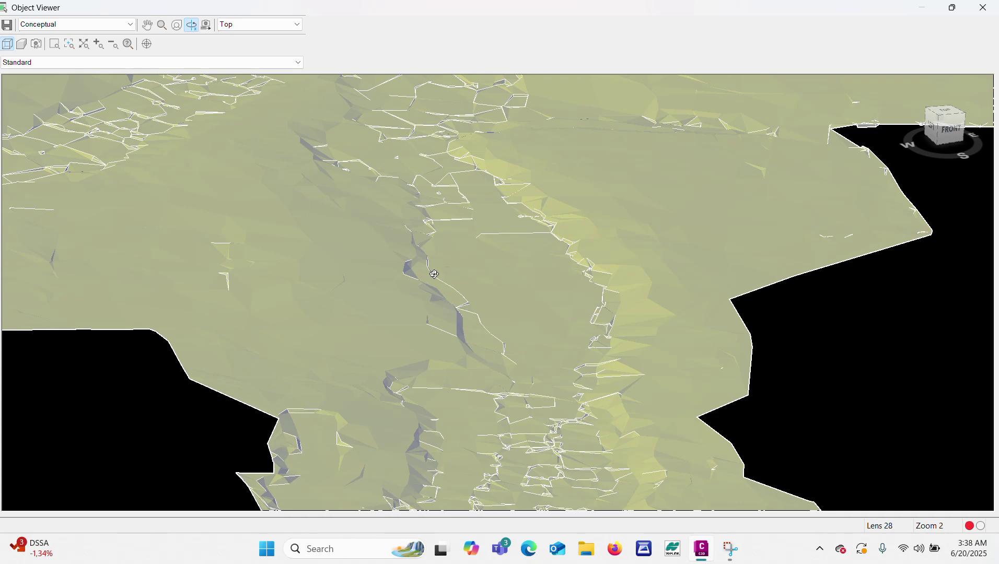
pyautogui.press('Escape')
pyautogui.scroll(-6, 520, 269)
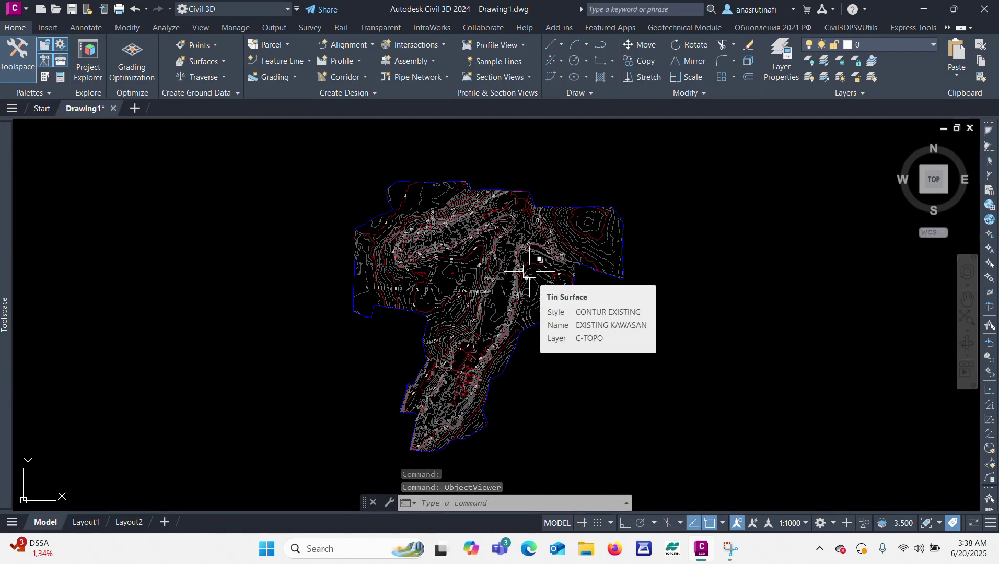
pyautogui.scroll(2, 505, 257)
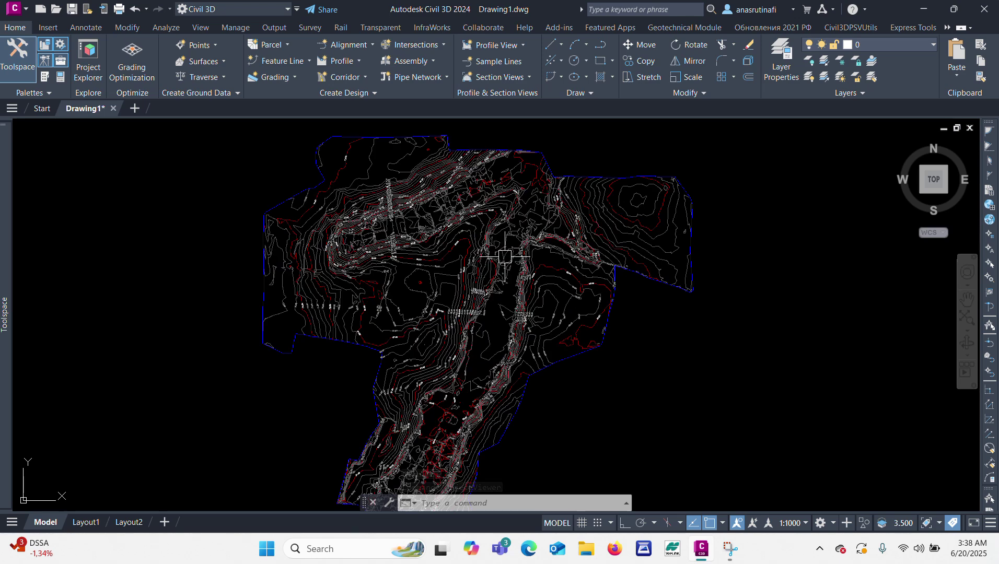